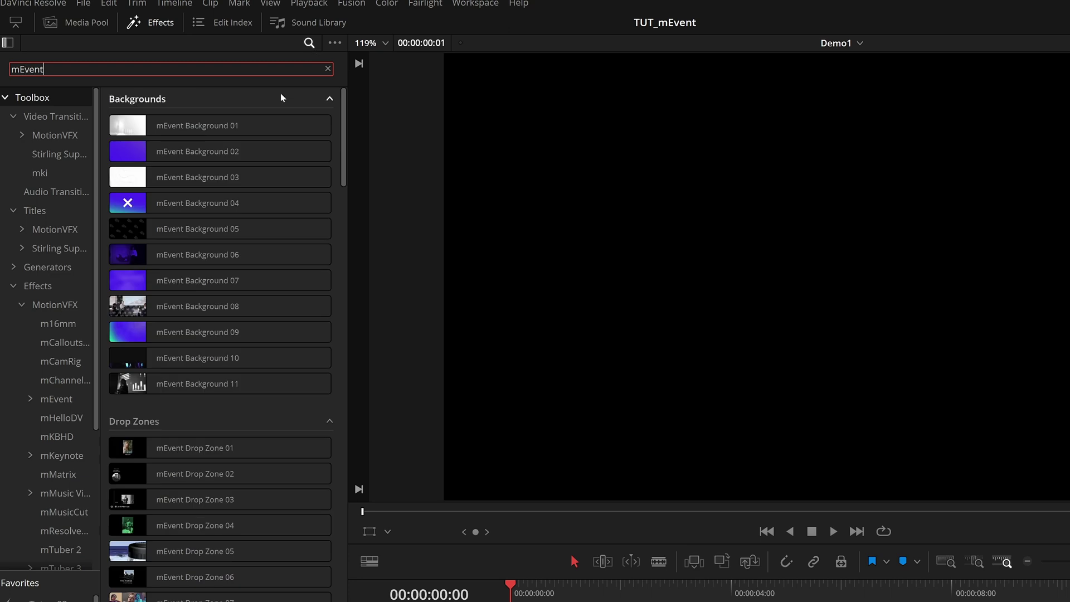
Examine the mEvent search results across all categories, including the presets in the mEvent effects category
scroll(282, 98, "down", 5)
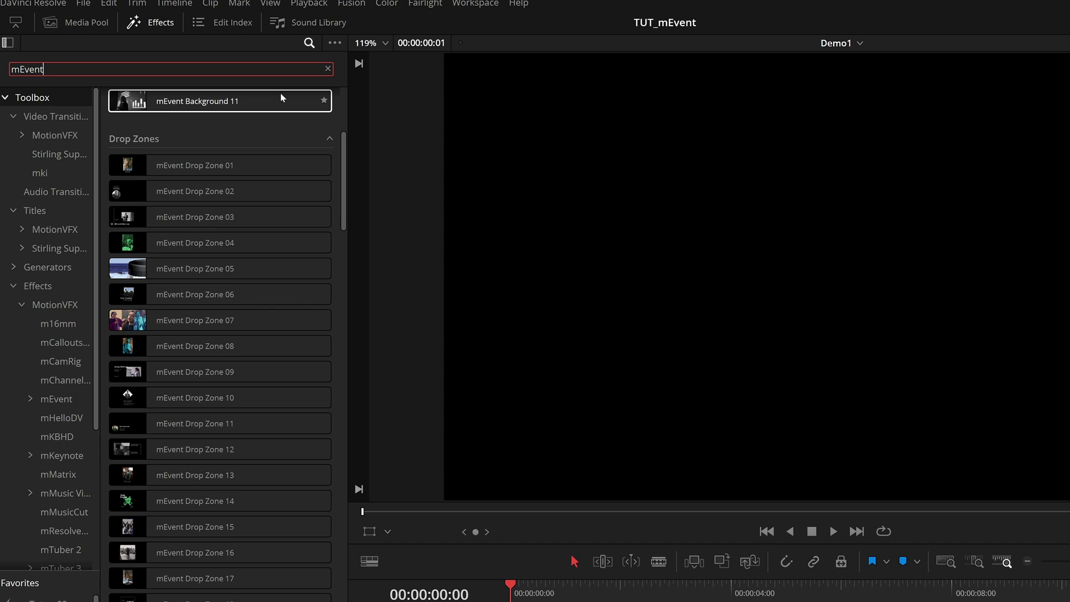
scroll(282, 98, "down", 8)
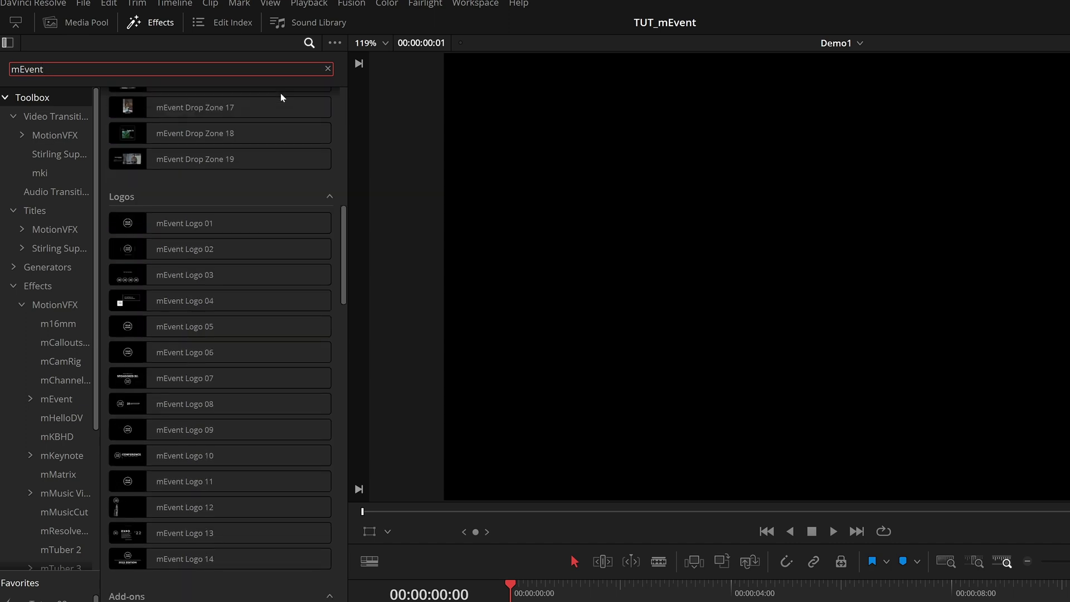
scroll(282, 99, "down", 7)
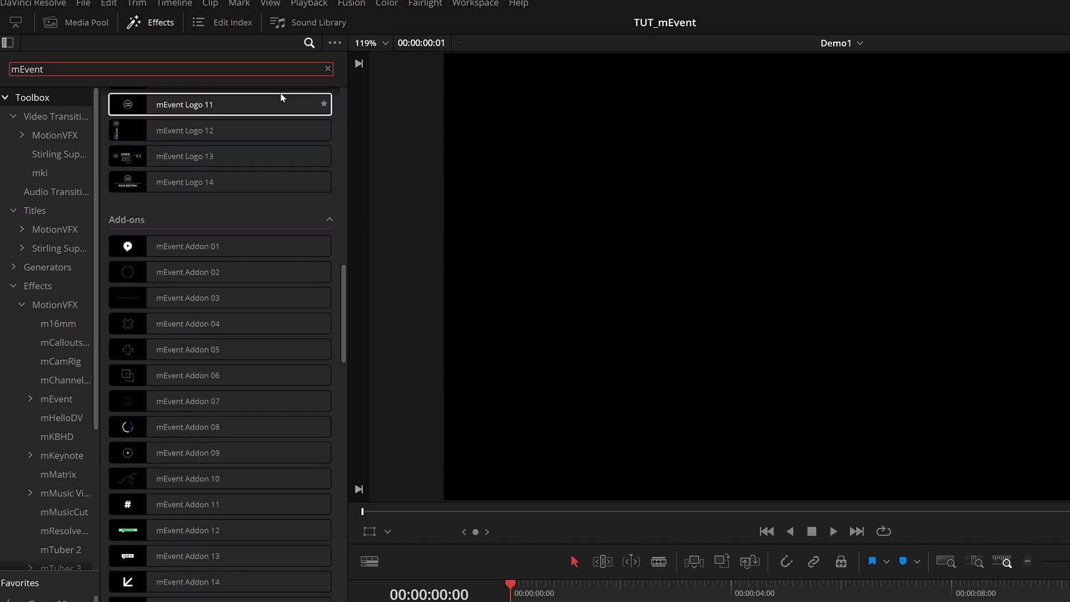
scroll(282, 98, "down", 8)
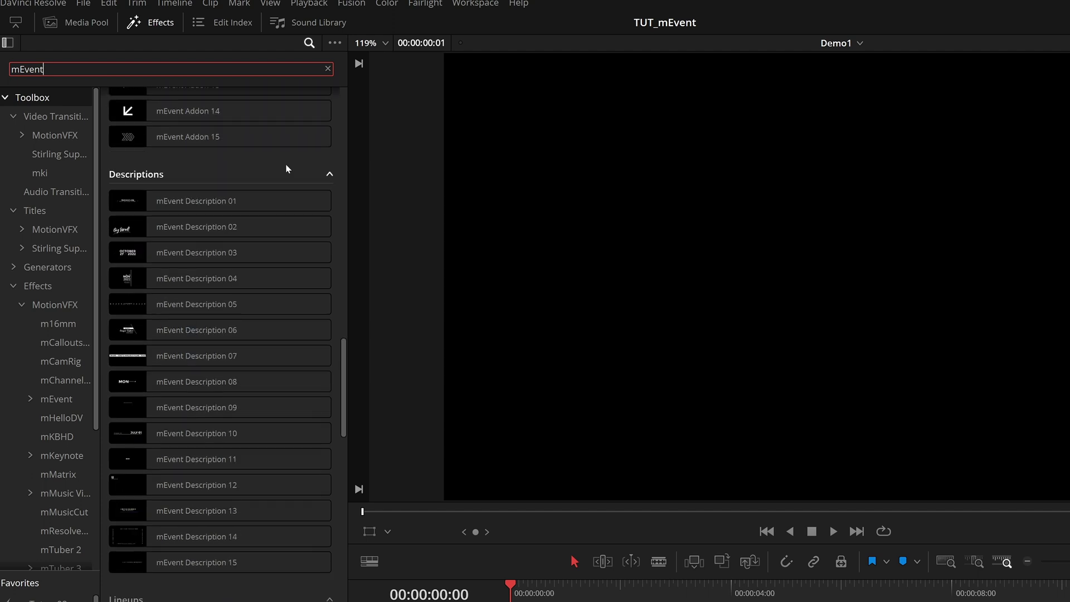
scroll(287, 169, "down", 8)
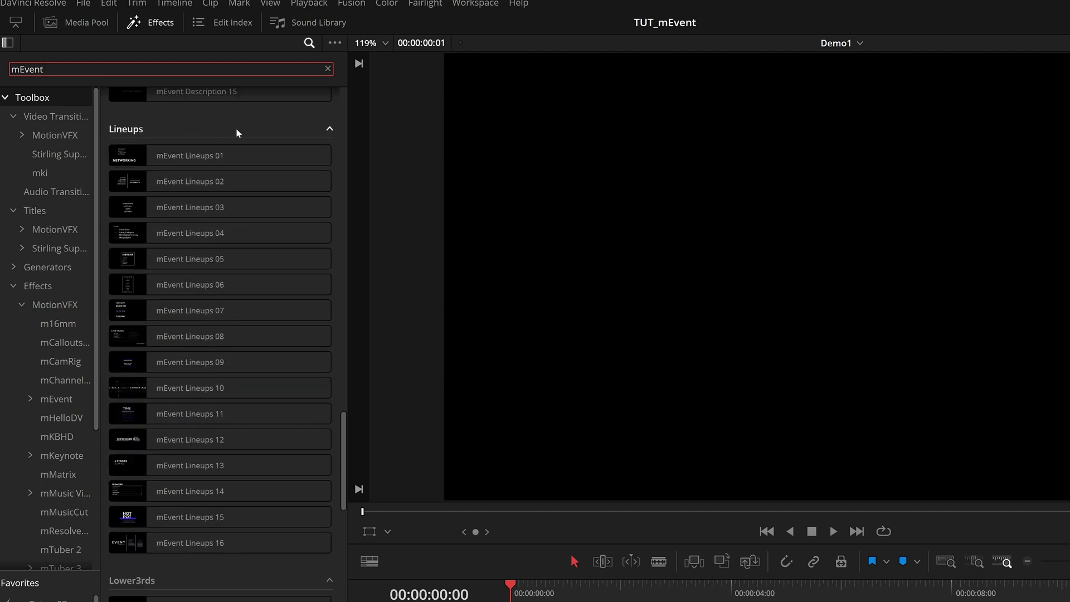
scroll(264, 131, "down", 7)
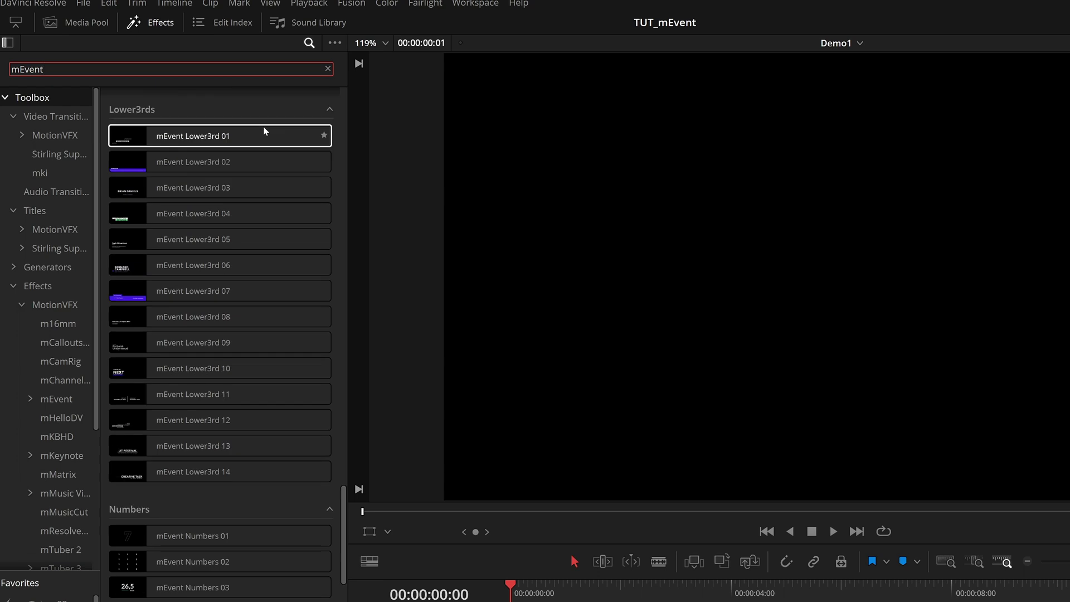
scroll(271, 195, "down", 7)
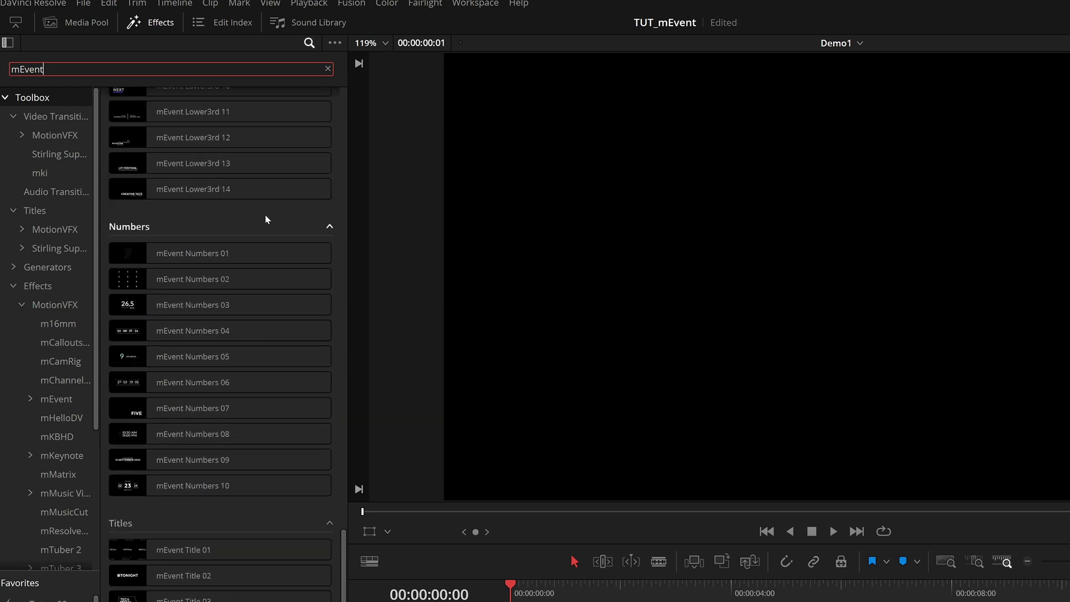
scroll(265, 219, "down", 12)
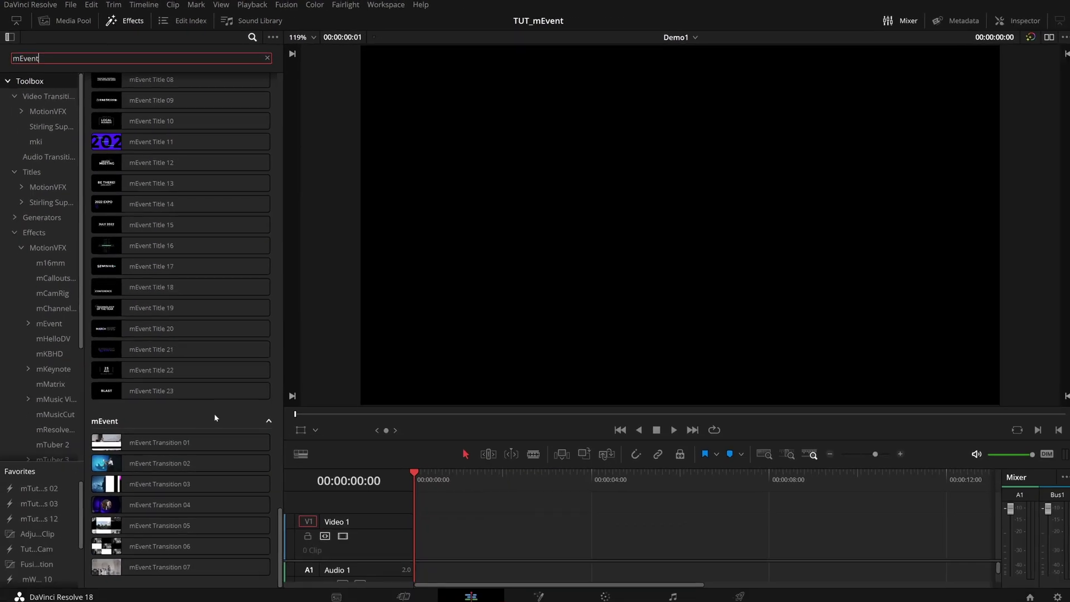
left_click(73, 397)
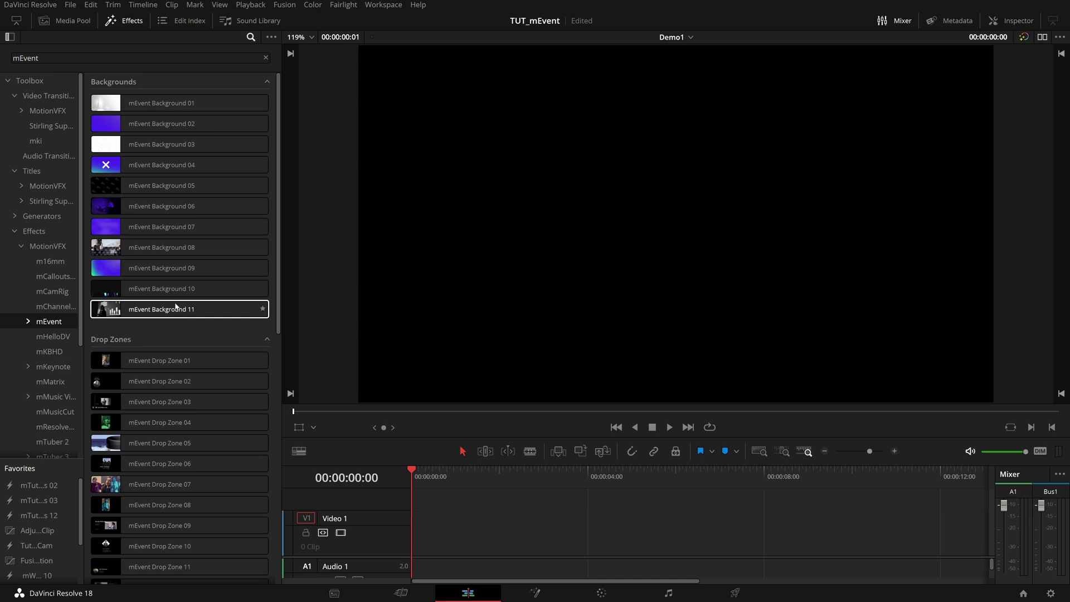
scroll(148, 195, "down", 10)
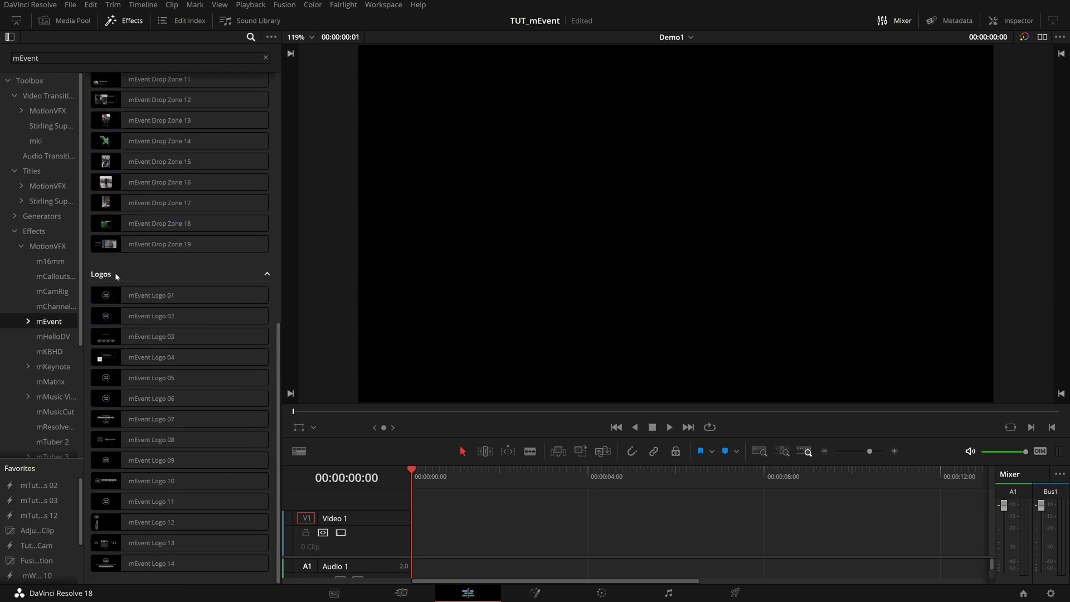
Place the 183055 stage clip at the start of Video 1 in the Demo1 timeline and apply mEvent Logo 01 to it
left_click(64, 20)
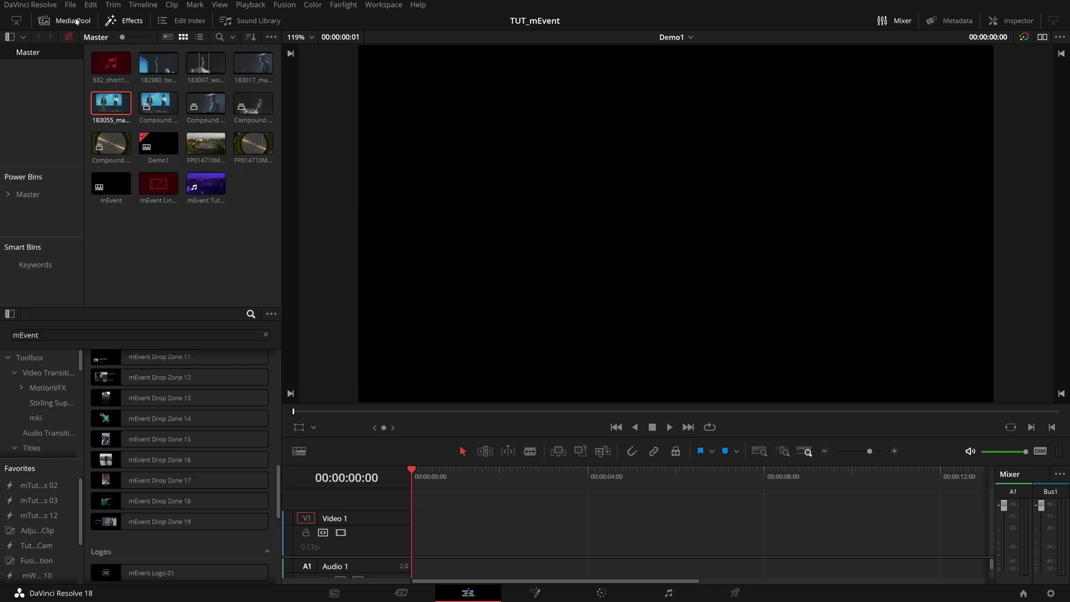
left_click_drag(111, 103, 411, 543)
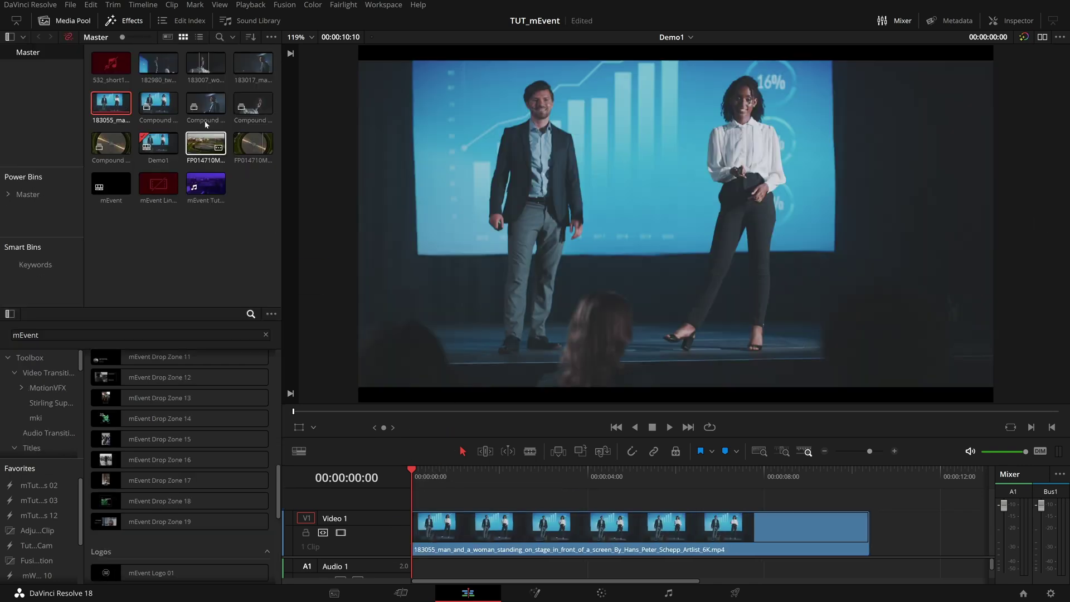
left_click(64, 20)
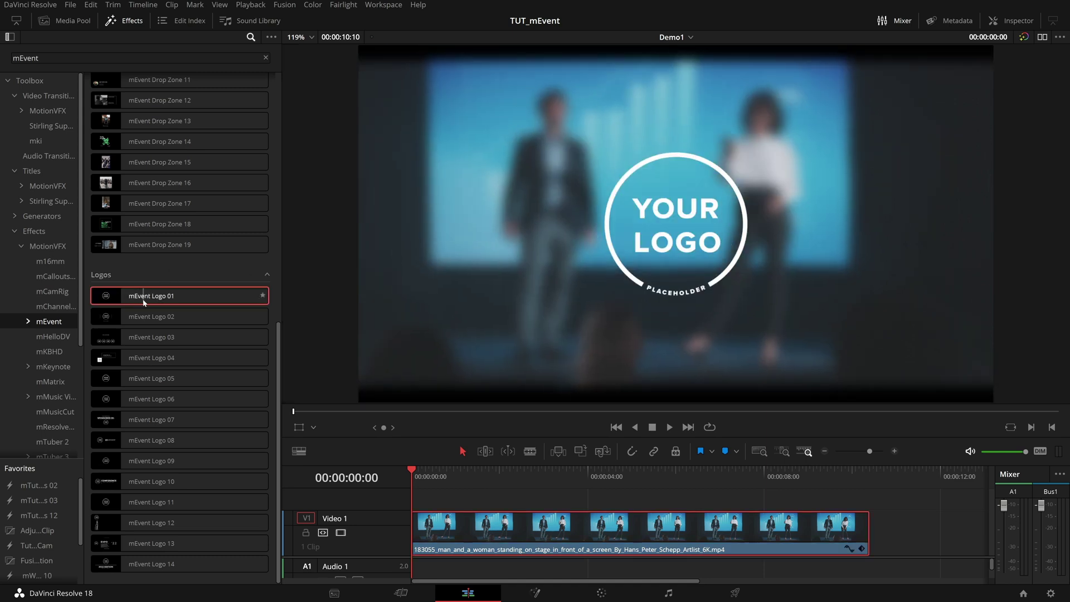
left_click_drag(177, 305, 482, 501)
left_click(468, 479)
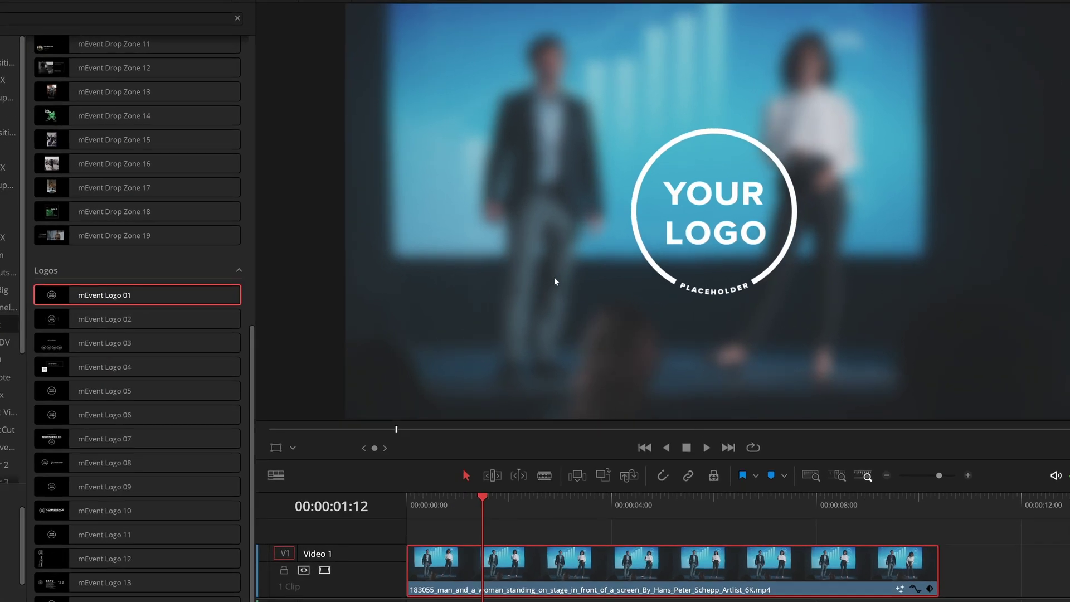
Delete the stage clip from the Demo1 timeline
scroll(129, 328, "up", 10)
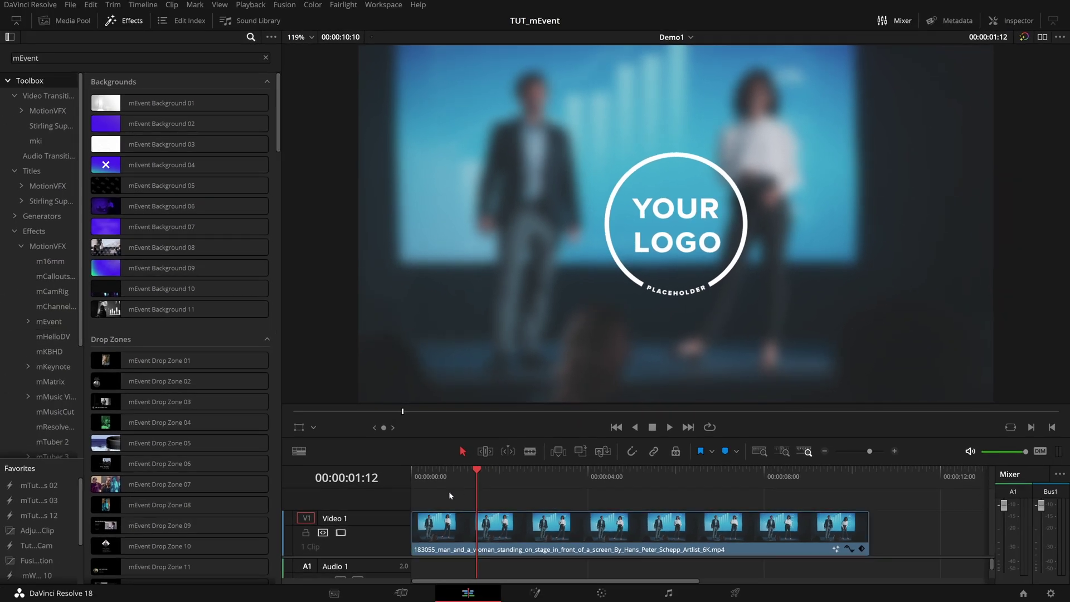
key("Delete")
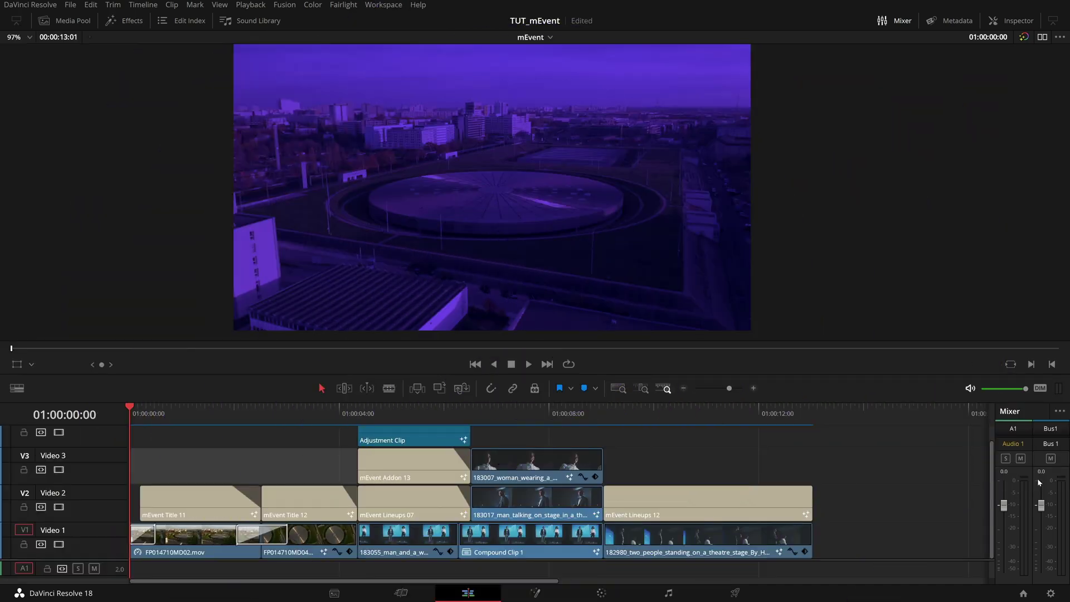
Play the opening of the mEvent timeline and park the playhead at the start of mEvent Transition 02
key("space")
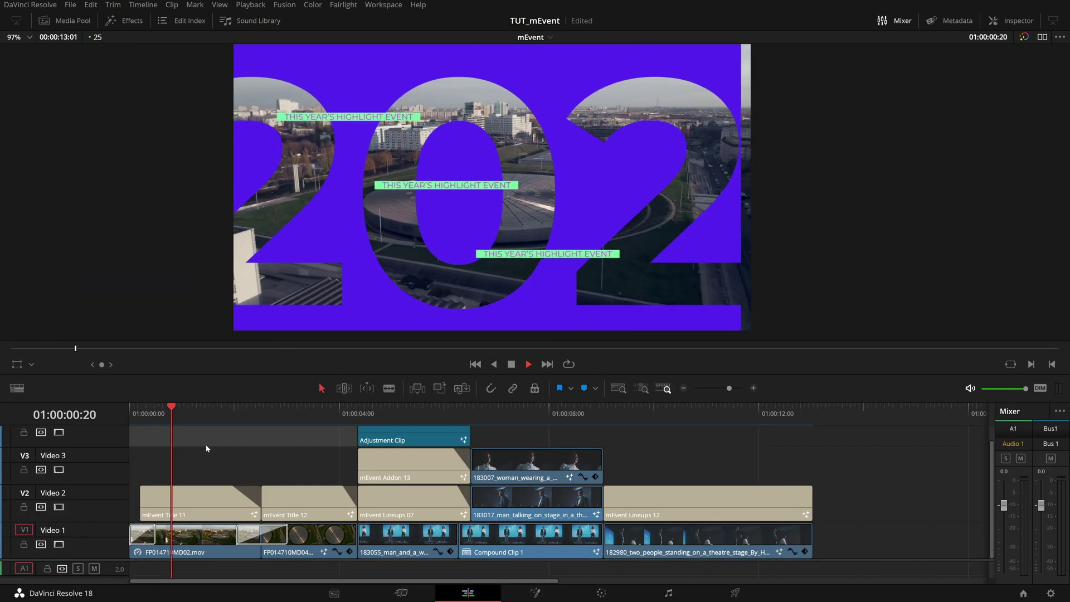
key("space")
left_click(237, 410)
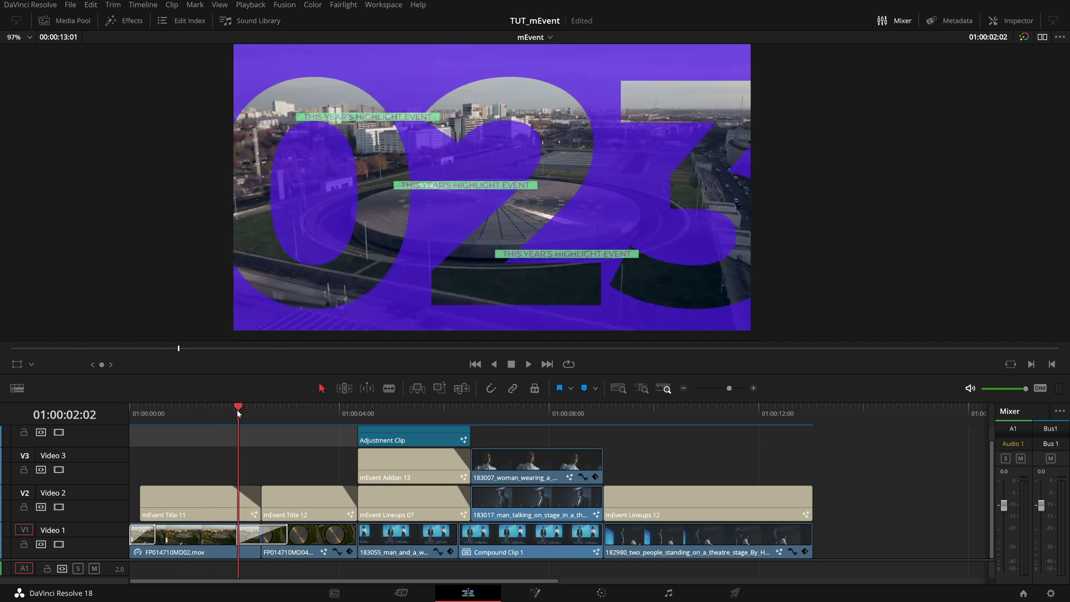
Show the settings of mEvent Transition 02 between the first two Video 1 clips and scrub through the transition
scroll(261, 525, "up", 3)
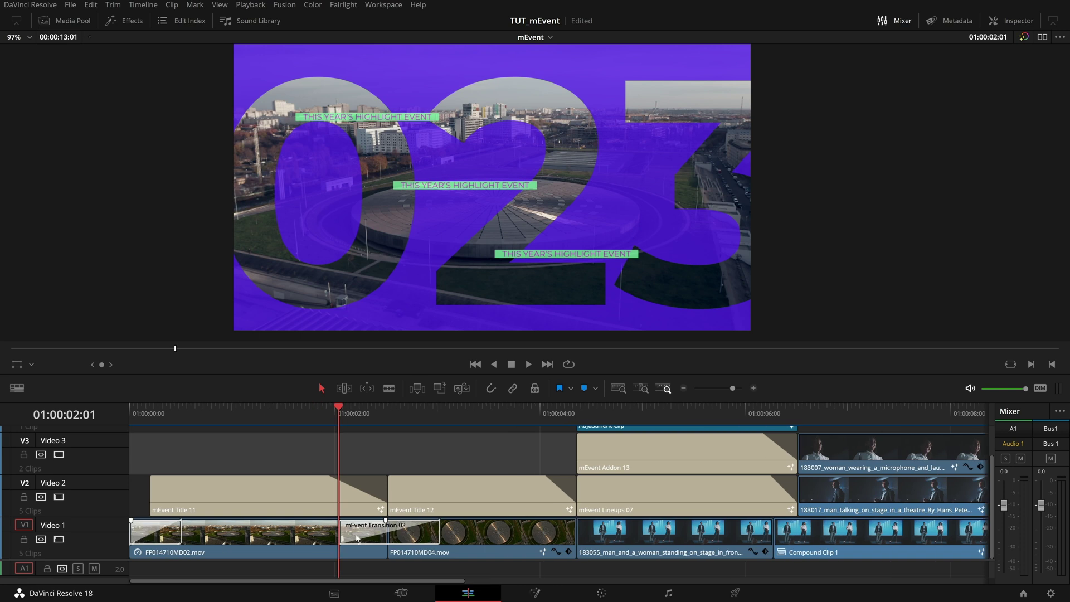
left_click(357, 535)
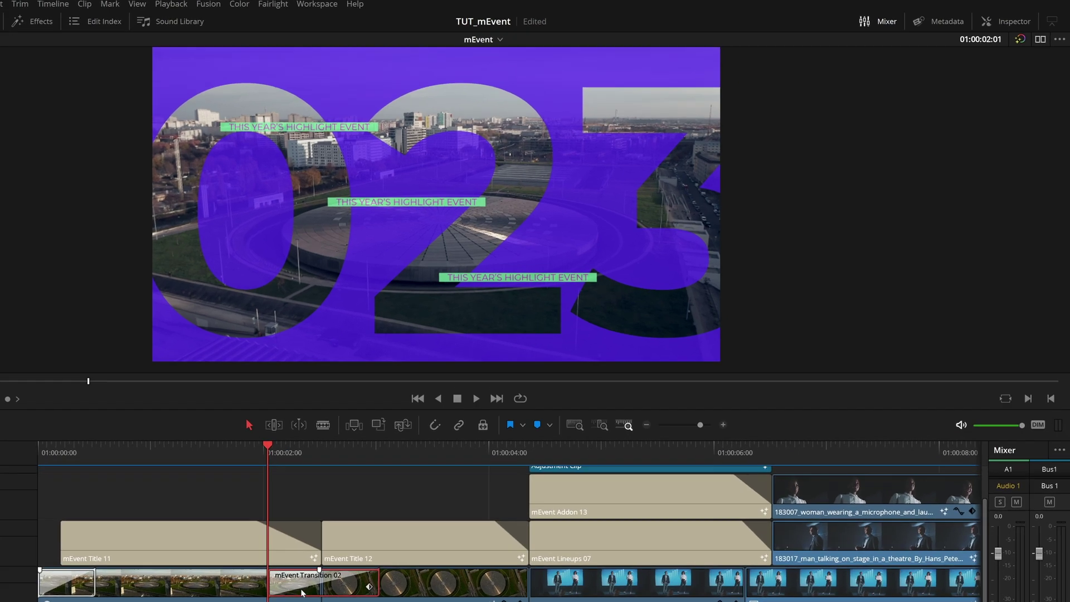
left_click(995, 17)
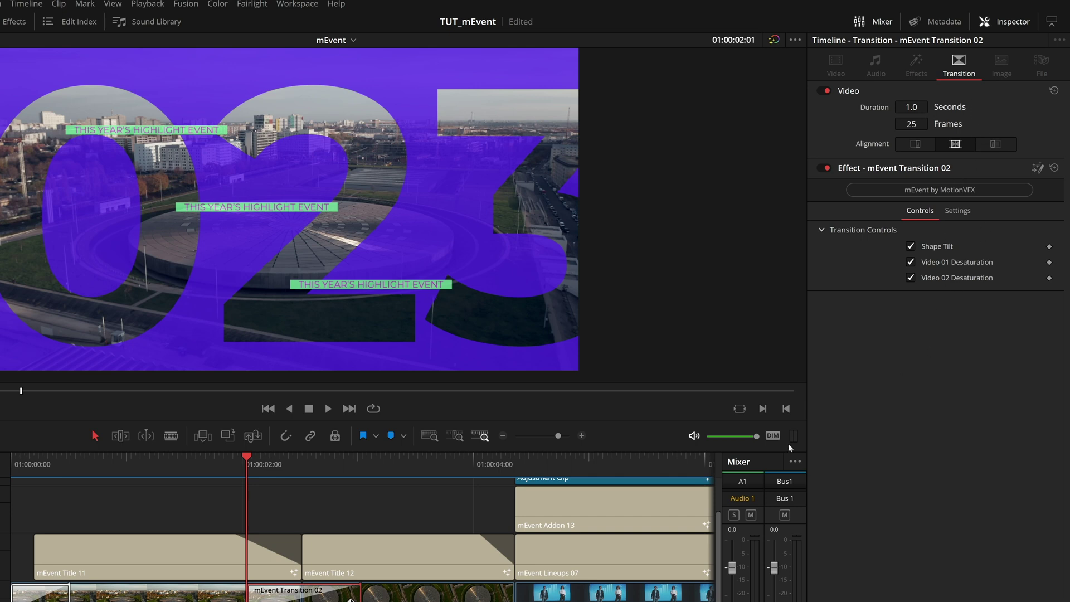
mouse_move(291, 471)
left_mouse_down()
mouse_move(239, 471)
mouse_move(289, 468)
left_mouse_up()
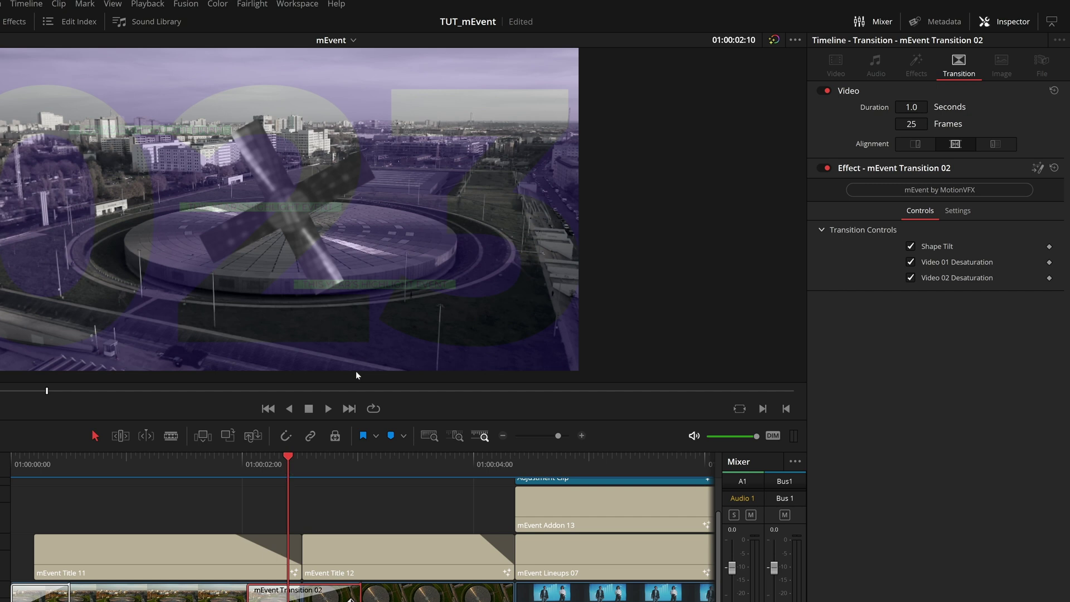
left_click_drag(280, 469, 368, 476)
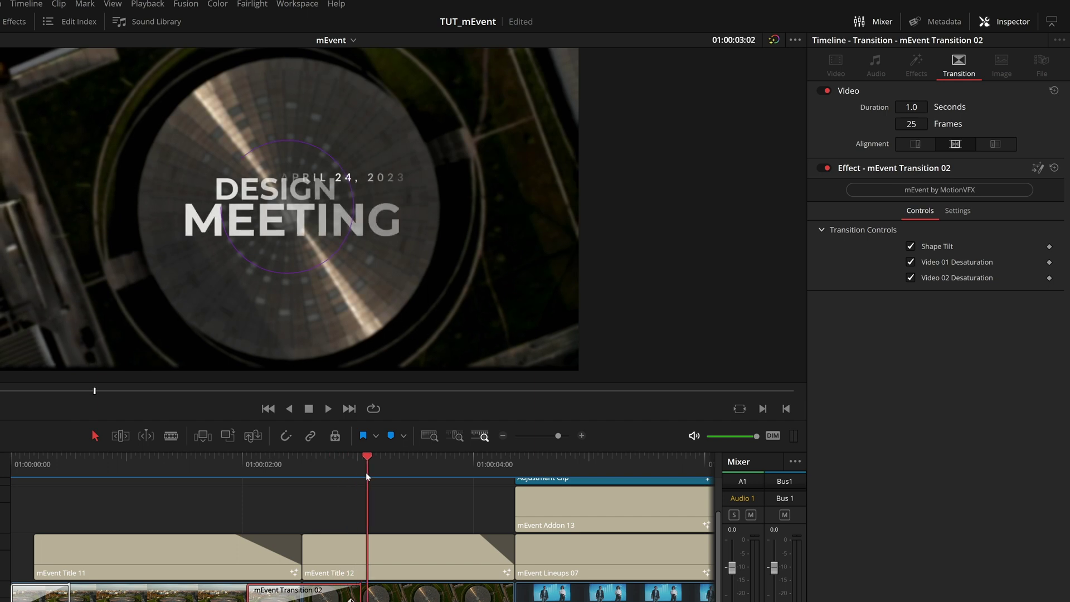
left_click_drag(276, 469, 299, 472)
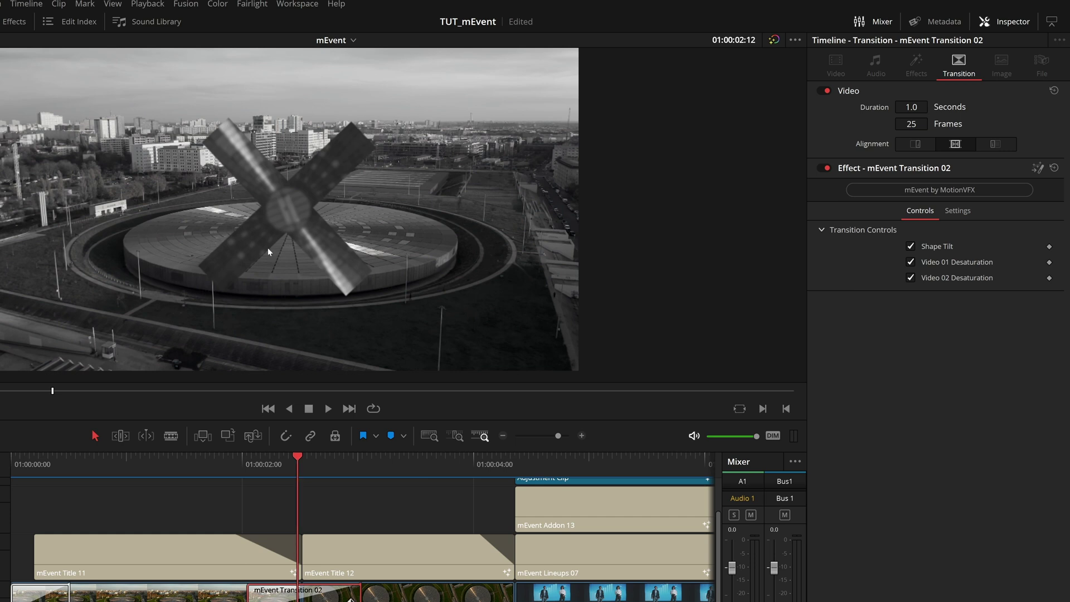
Try mEvent Transition 02 without Shape Tilt, toggle its two video desaturation options, and restore all three options
left_click(911, 246)
left_click_drag(269, 474, 317, 465)
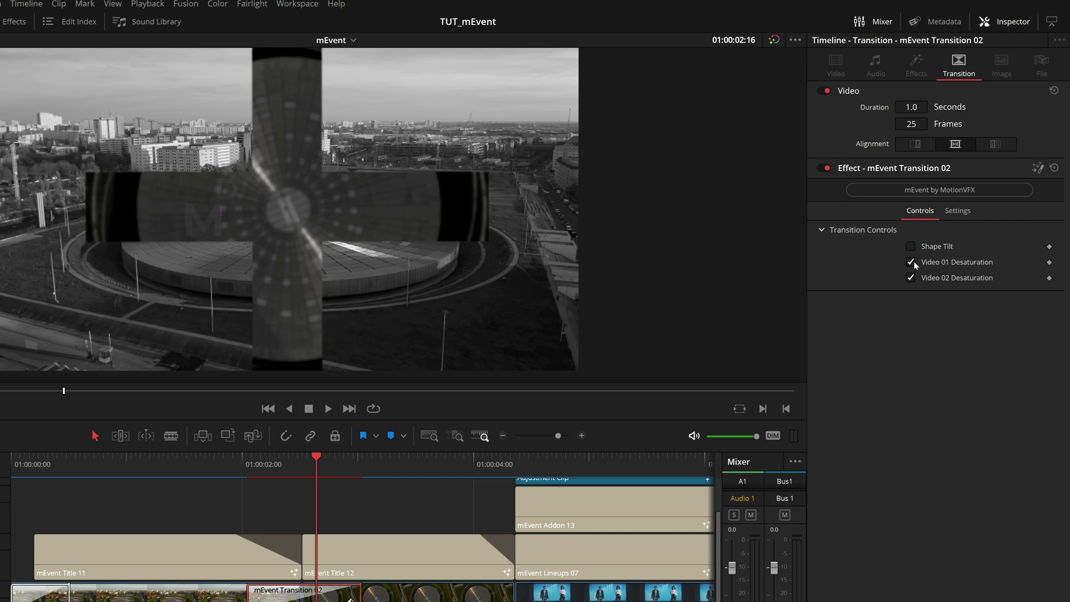
left_click(913, 280)
left_click(911, 262)
left_click(911, 246)
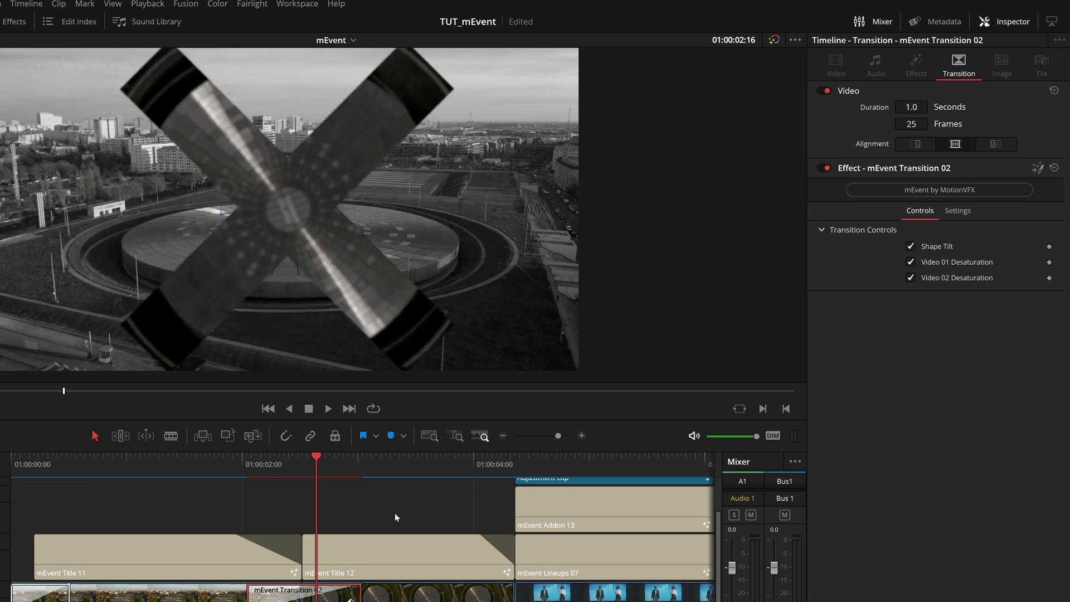
Play back mEvent Transition 02 into the following title to review the transition
left_click(395, 513)
left_click(233, 468)
key("space")
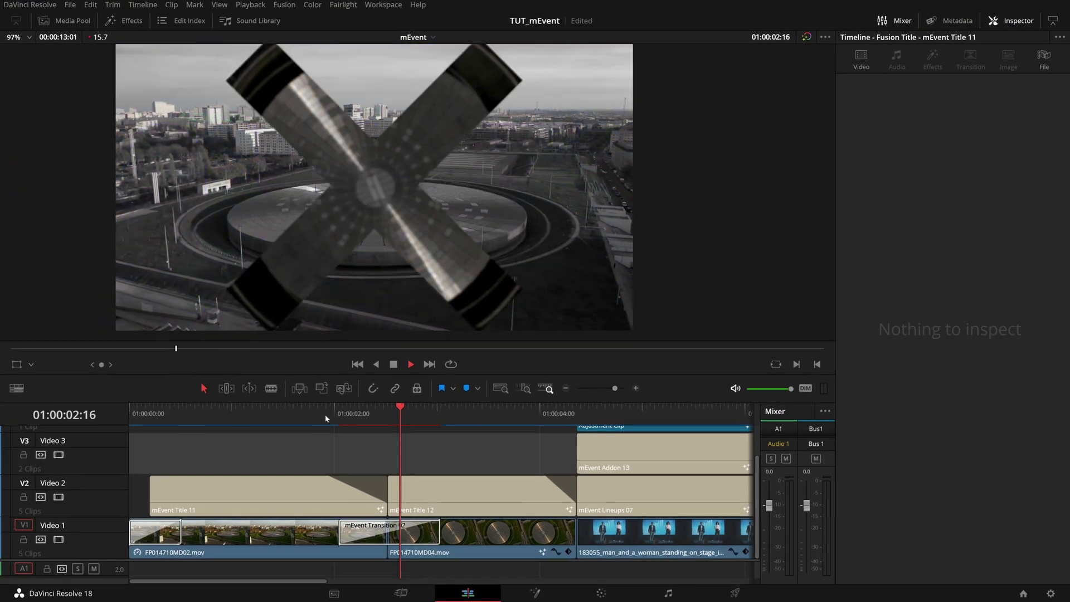
key("space")
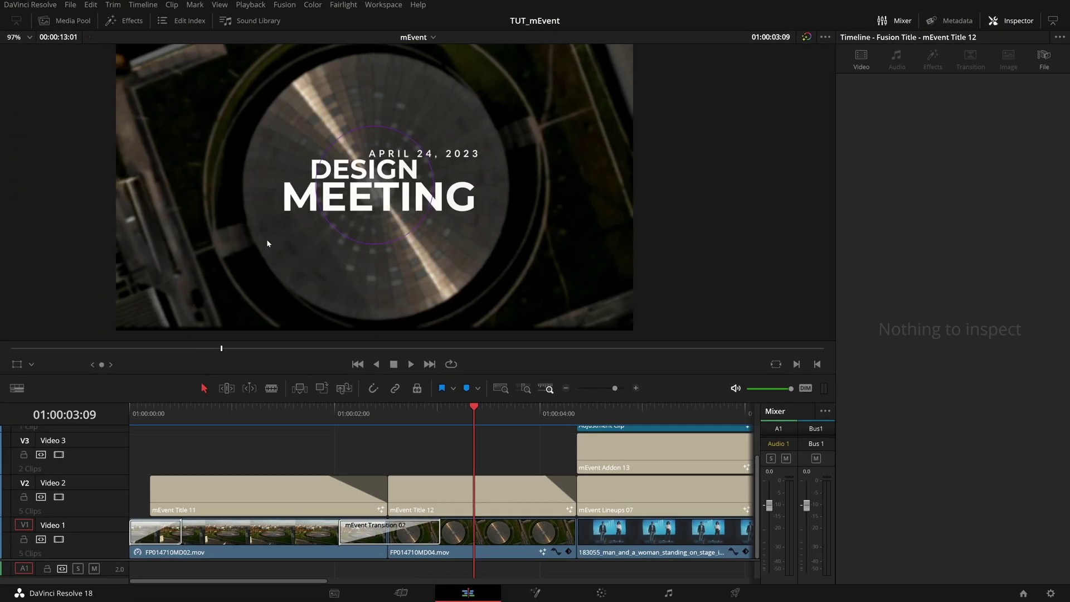
Show the settings of mEvent Title 12 and play the title through to review its in and out animations
left_click(463, 491)
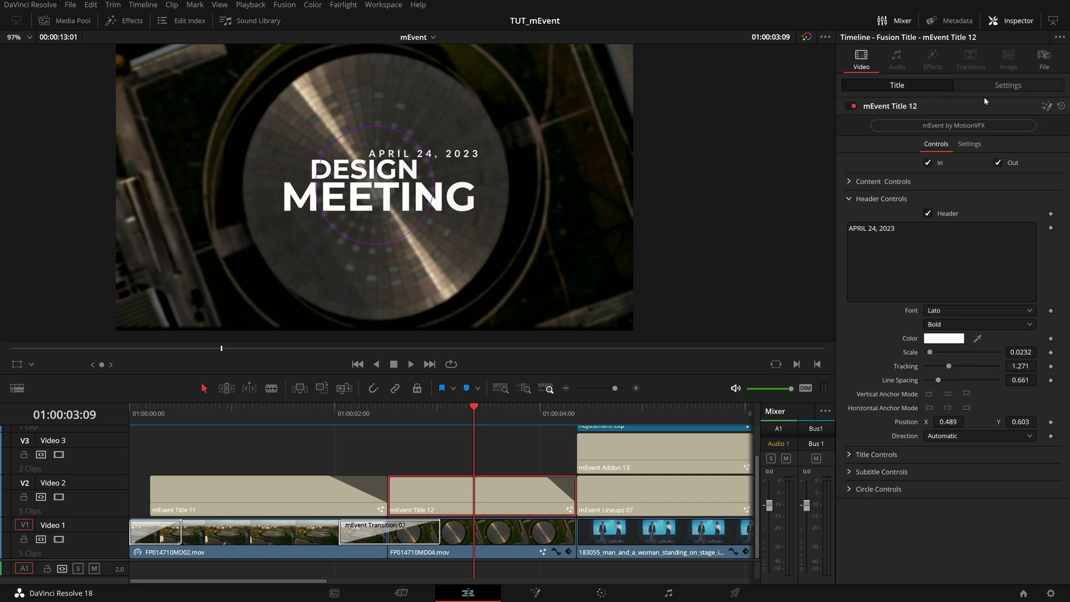
left_click_drag(399, 419, 390, 422)
key("space")
key("space")
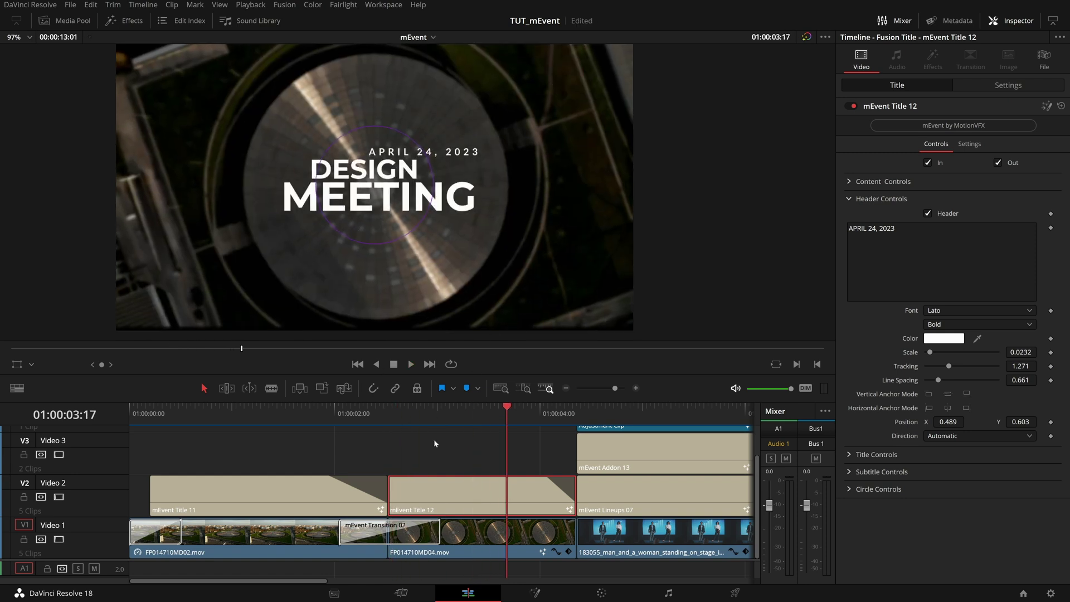
left_click(396, 418)
key("space")
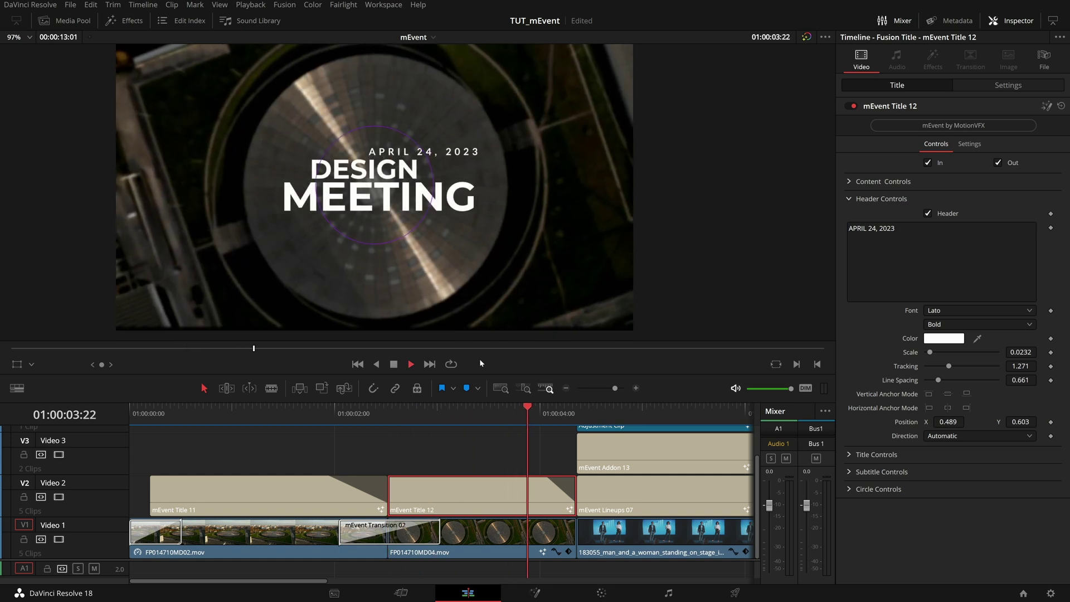
key("space")
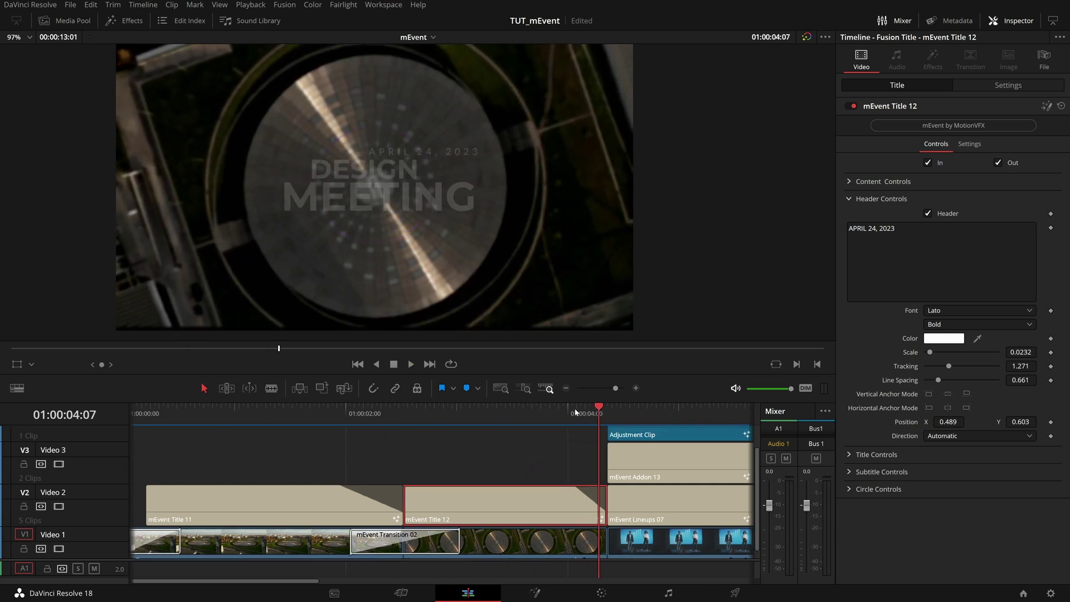
Turn off the Out and In animations of mEvent Title 12 and play the title back from its start
left_click_drag(598, 417, 583, 443)
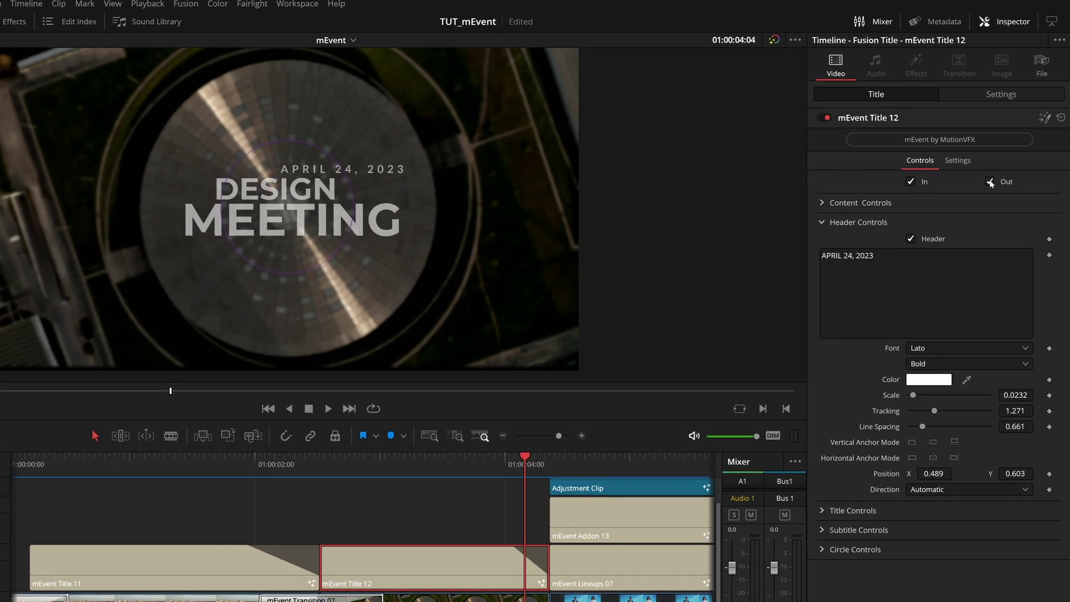
mouse_move(366, 566)
left_click_drag(524, 456, 485, 456)
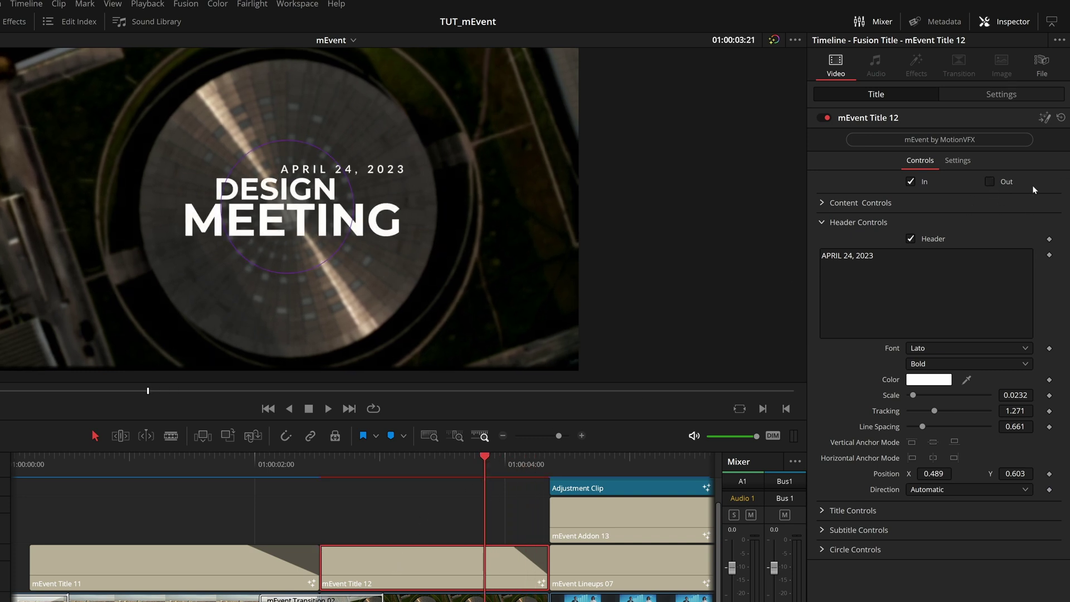
left_click(912, 183)
left_click(311, 470)
key("space")
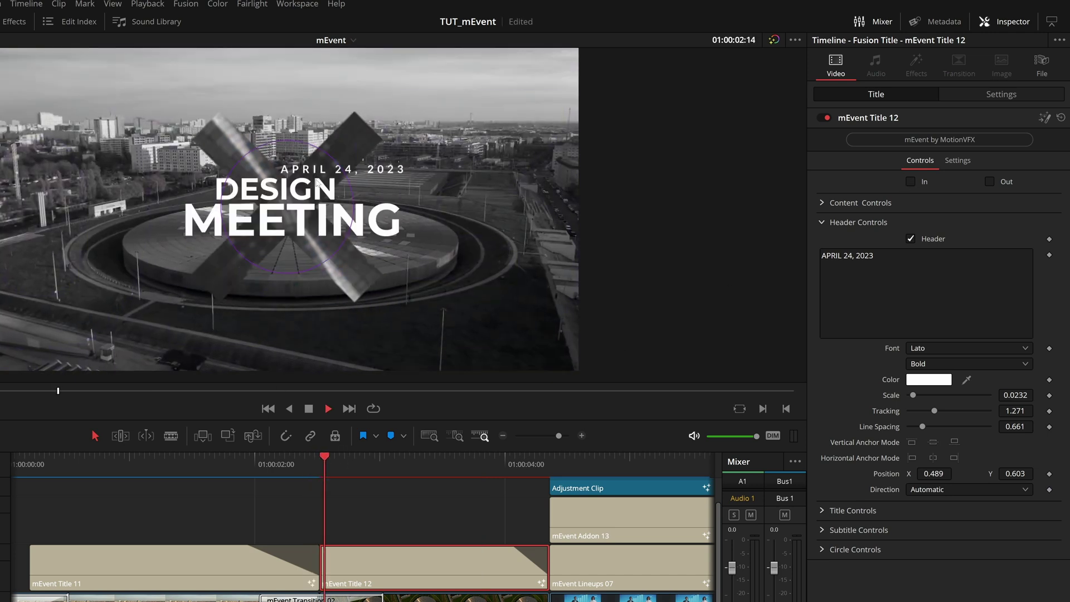
Turn the In animation of mEvent Title 12 back on and play the title from its start
key("space")
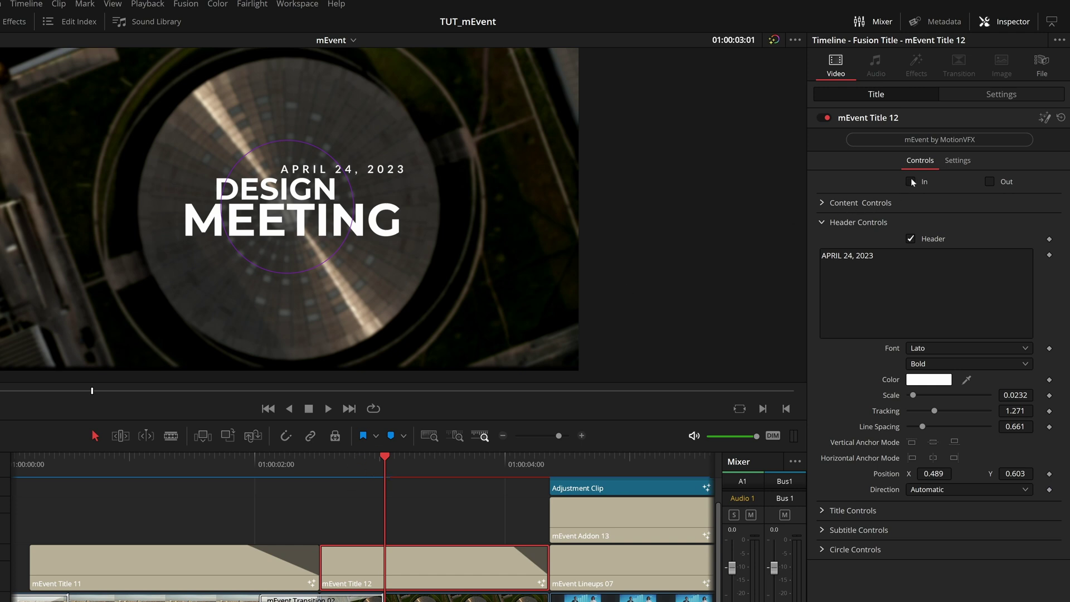
left_click(911, 182)
left_click(319, 458)
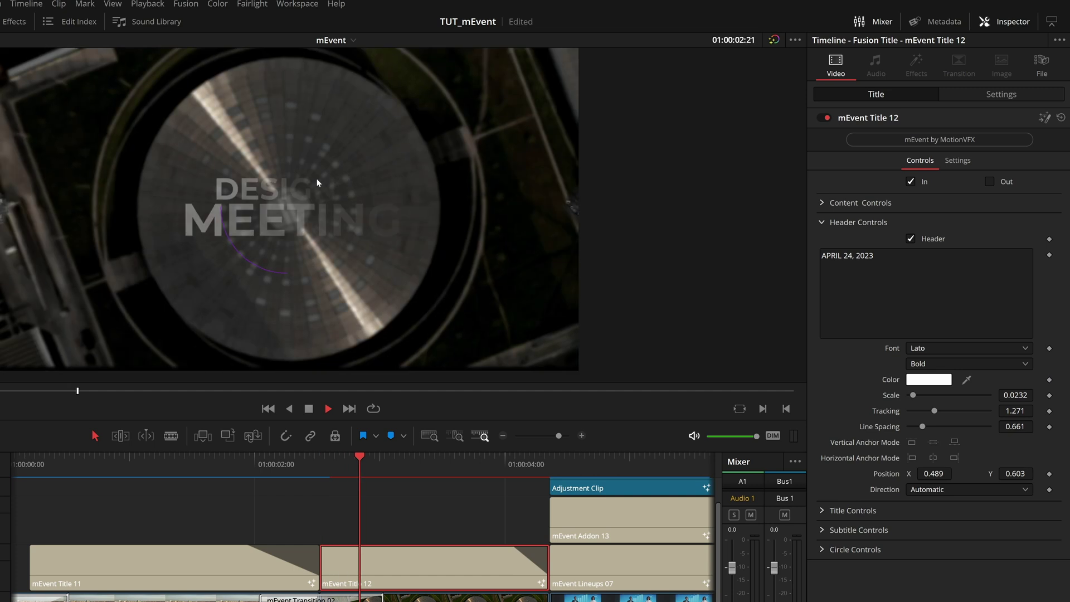
key("space")
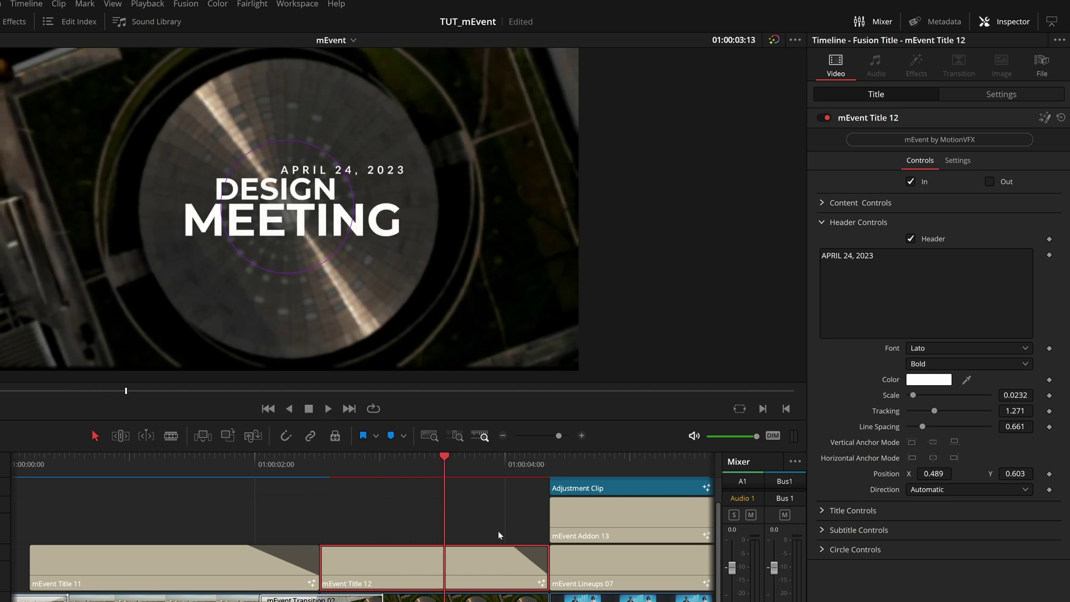
Try content position X 0.364, Y 0.646, scale 0.896 and rotation 20.9 on mEvent Title 12, and reset all three settings
left_click(822, 203)
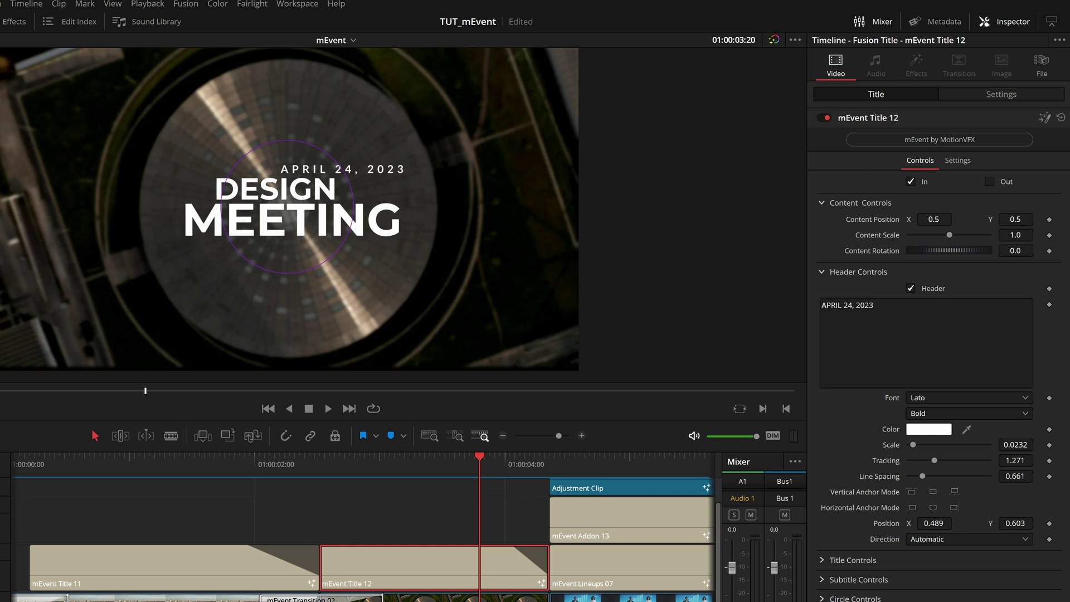
left_click_drag(933, 219, 883, 219)
left_click_drag(1015, 219, 1031, 250)
left_click_drag(934, 219, 943, 219)
left_click_drag(1016, 219, 1031, 219)
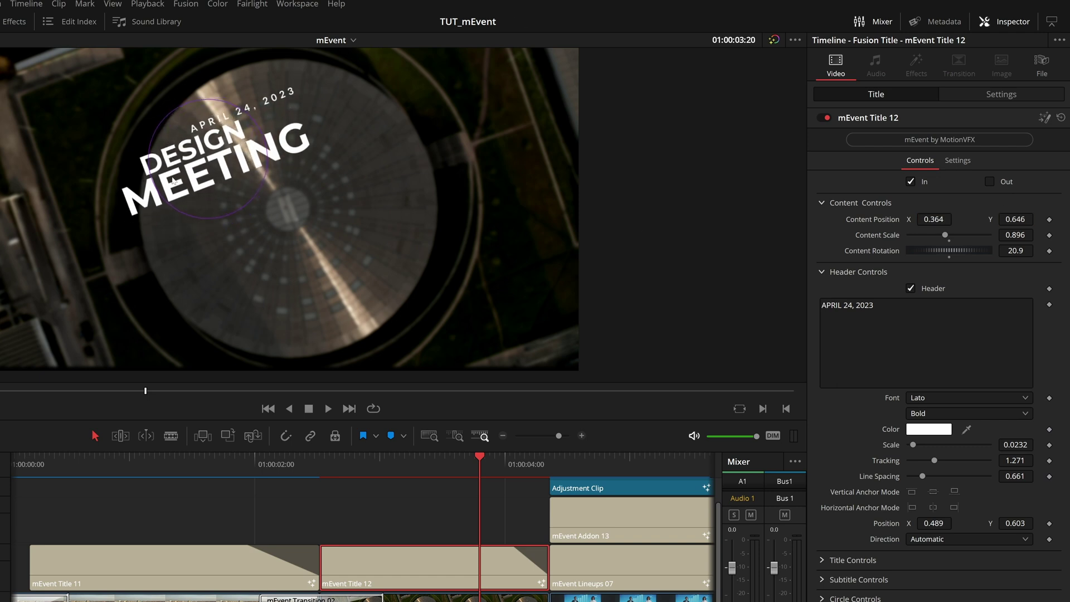
double_click(873, 219)
double_click(878, 235)
double_click(872, 251)
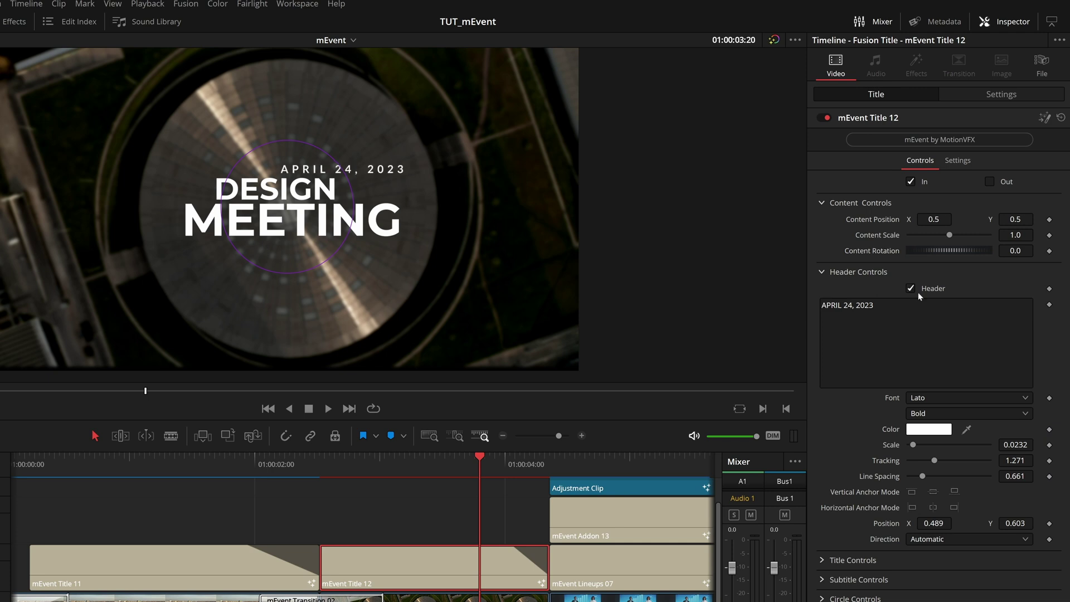
Switch the header of mEvent Title 12 off and on, and change its text to "APRIL 24, 2024"
left_click(935, 291)
left_click(934, 291)
left_click(874, 305)
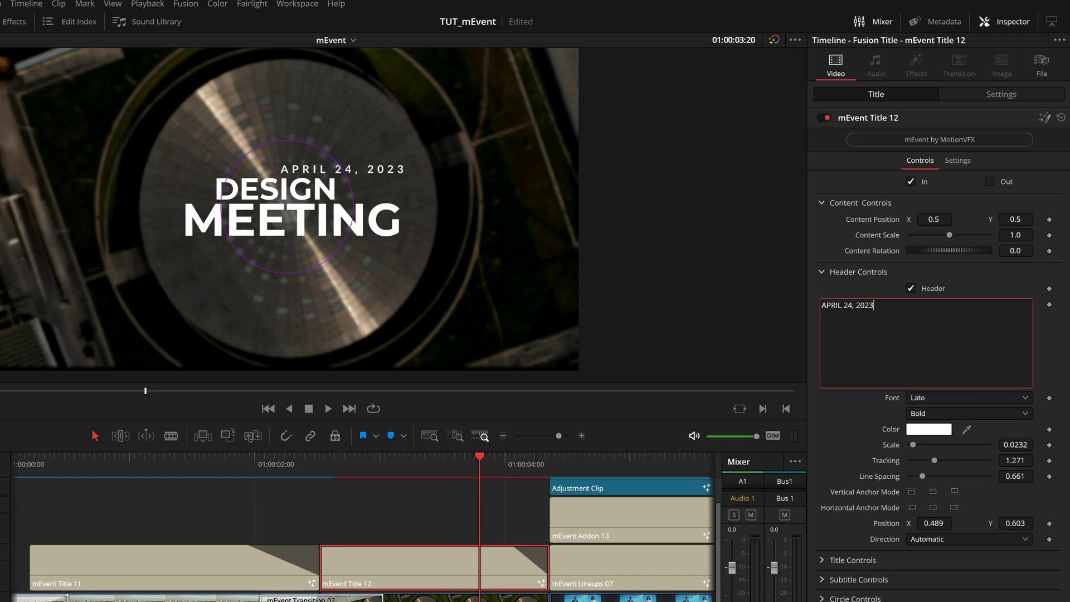
key("BackSpace")
type("4")
Set the header's scale to 0.0311 and its Y position to 0.618
left_click_drag(913, 444, 913, 449)
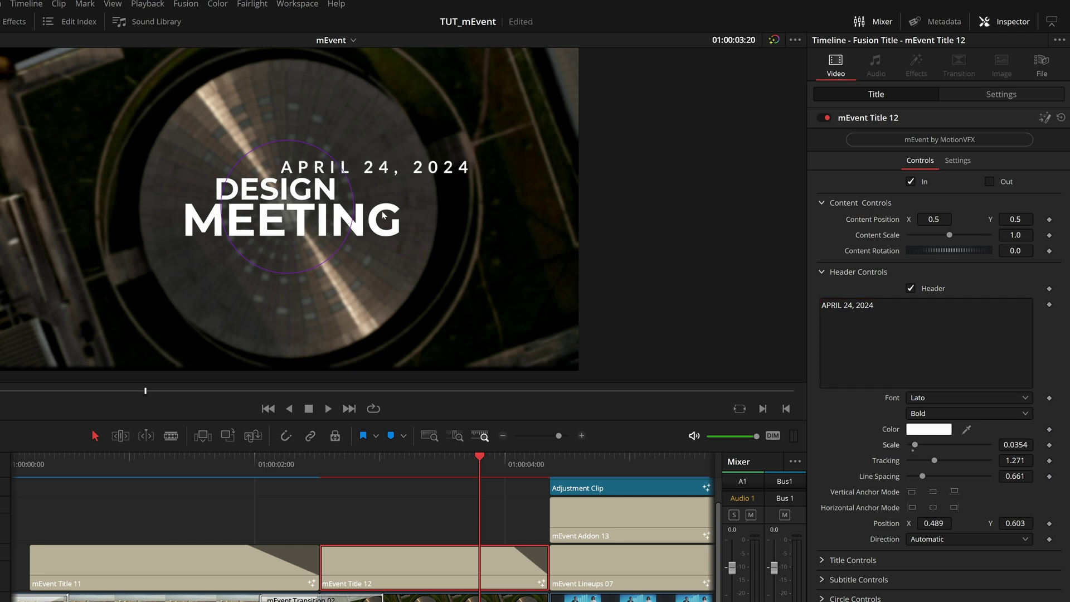
left_click_drag(913, 448, 913, 449)
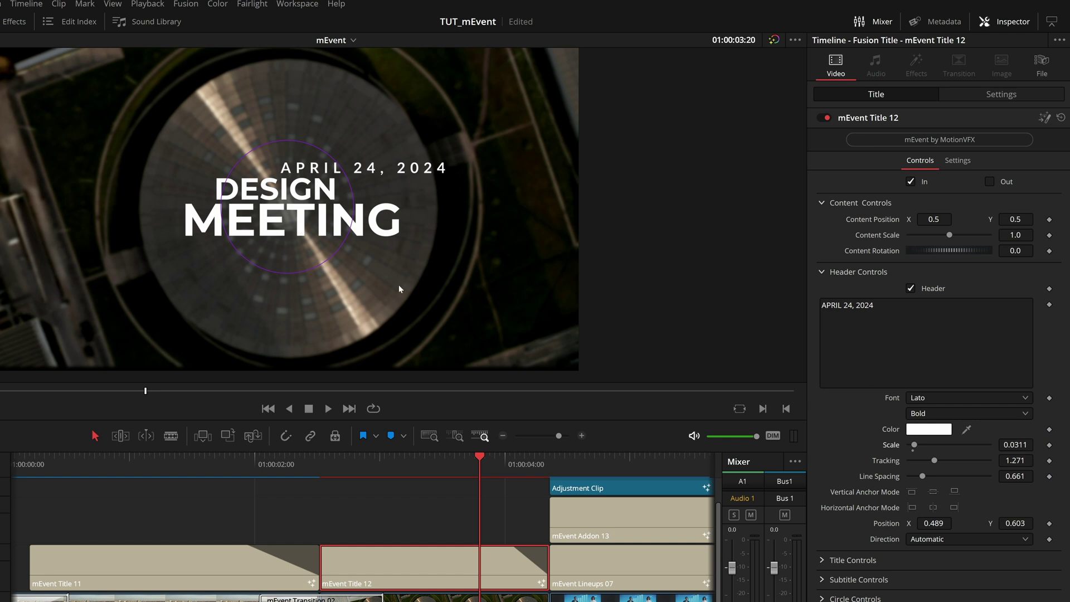
left_click_drag(1015, 523, 1023, 524)
Try header X position 0.483, a second line "YAYY!" and line spacing 1.321, and undo these changes
left_click_drag(934, 524, 930, 524)
key("Return")
type("YAYY!")
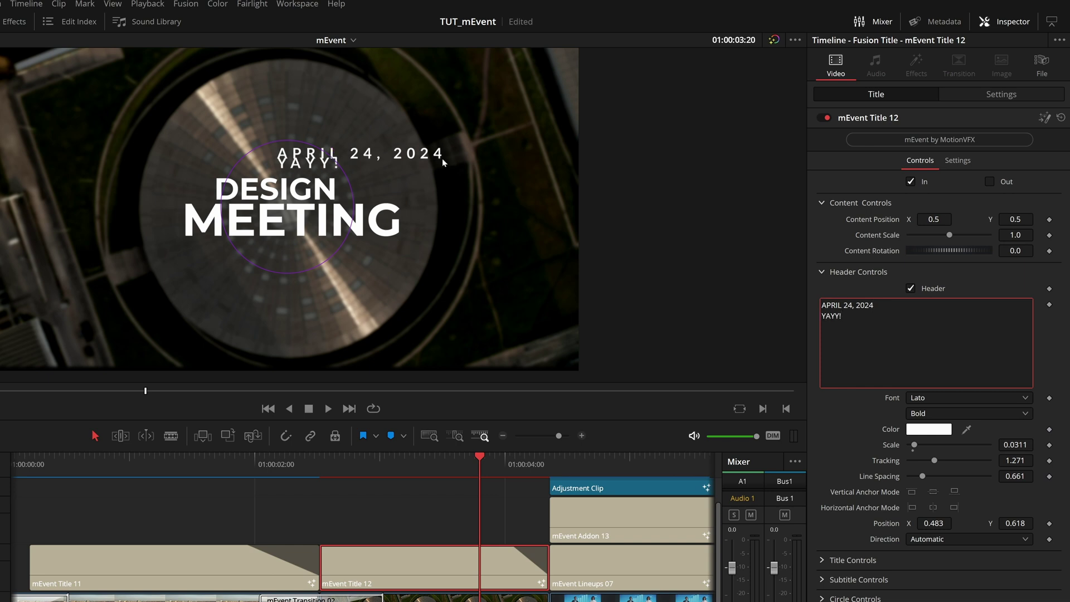
left_click_drag(1014, 476, 1045, 476)
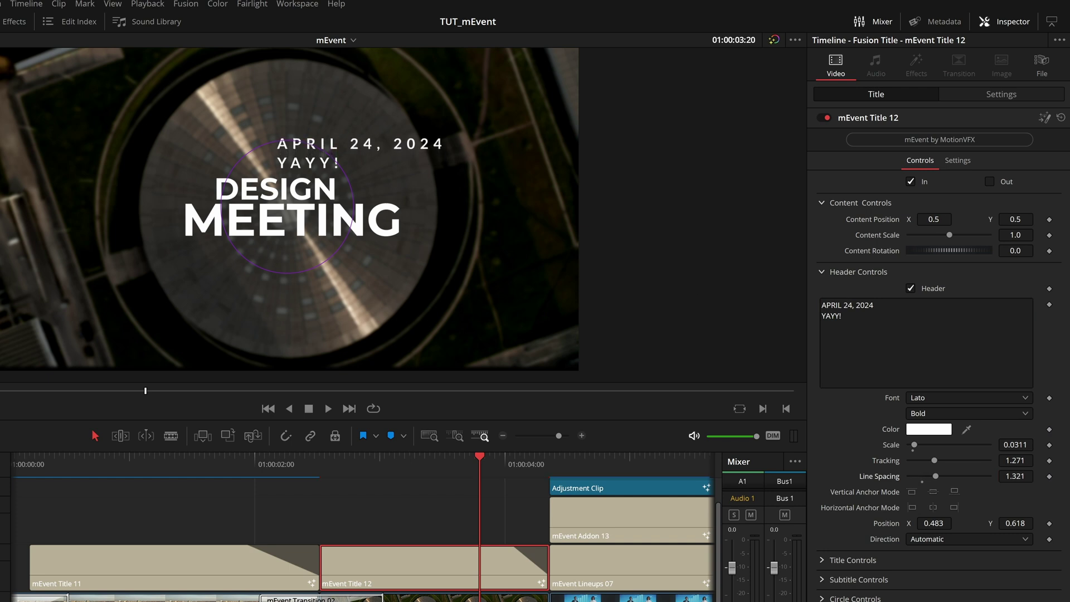
key("ctrl+z")
key("ctrl+z")
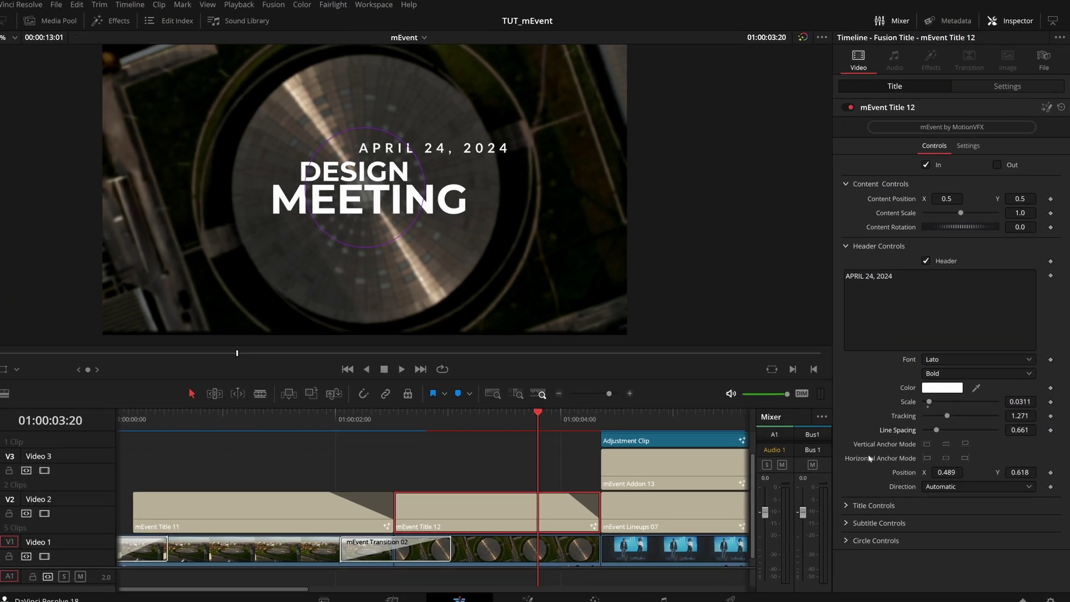
Show the title and subtitle settings of mEvent Title 12, and switch each text off and back on
left_click(871, 505)
scroll(893, 447, "down", 5)
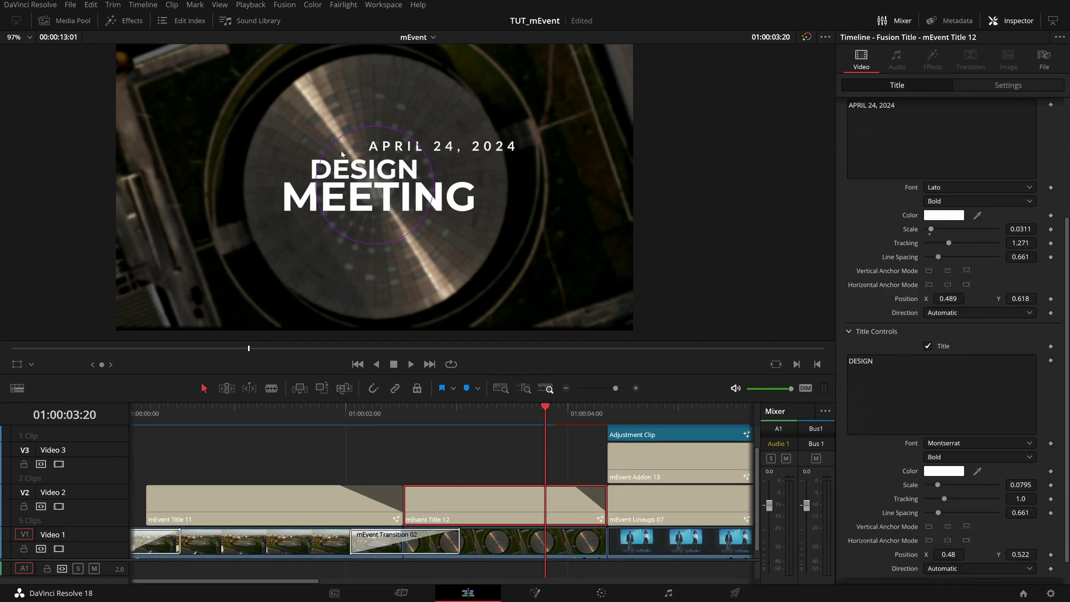
scroll(948, 390, "down", 1)
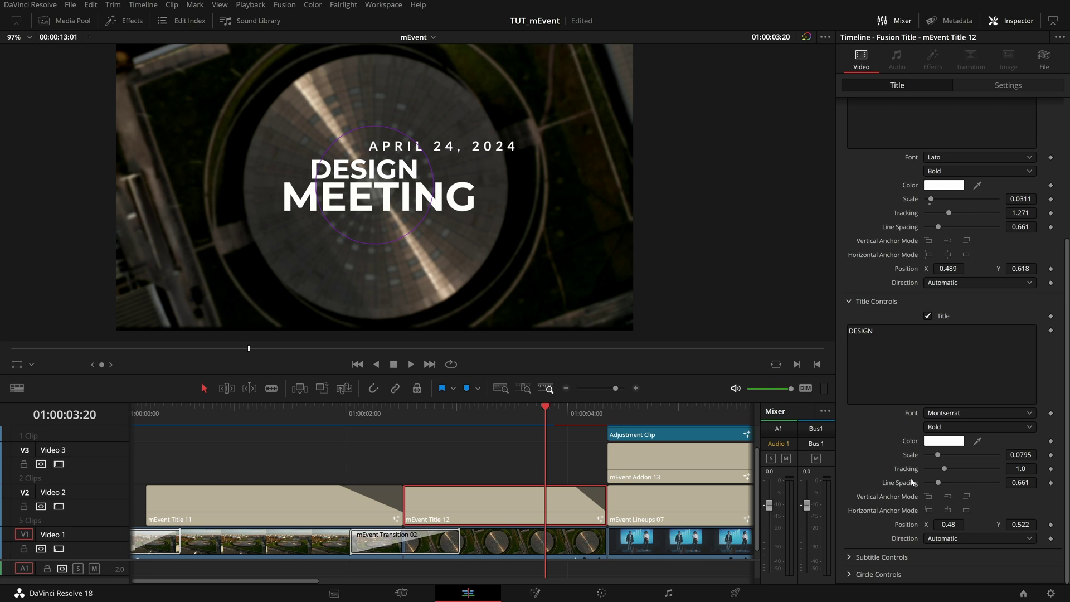
left_click(881, 557)
scroll(888, 473, "down", 2)
scroll(888, 473, "down", 3)
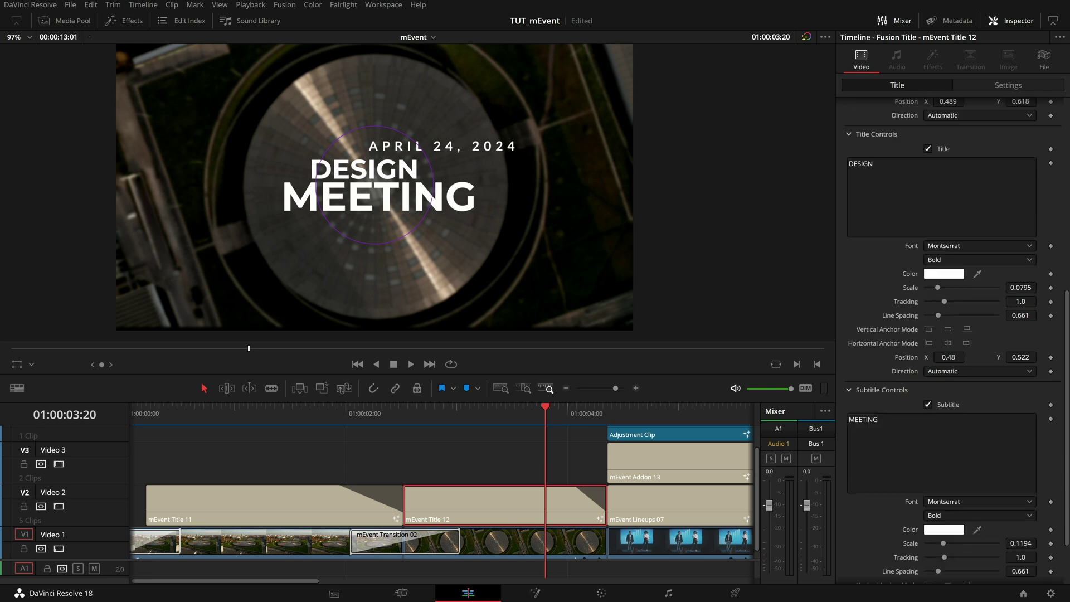
left_click(929, 407)
left_click(929, 406)
scroll(931, 234, "up", 2)
left_click(929, 216)
left_click(928, 216)
Set the scale of the "DESIGN" title to 0.0906 and of the "MEETING" subtitle to 0.1496
scroll(893, 317, "down", 2)
left_click_drag(939, 290, 939, 290)
scroll(940, 290, "down", 2)
left_click_drag(944, 473, 948, 472)
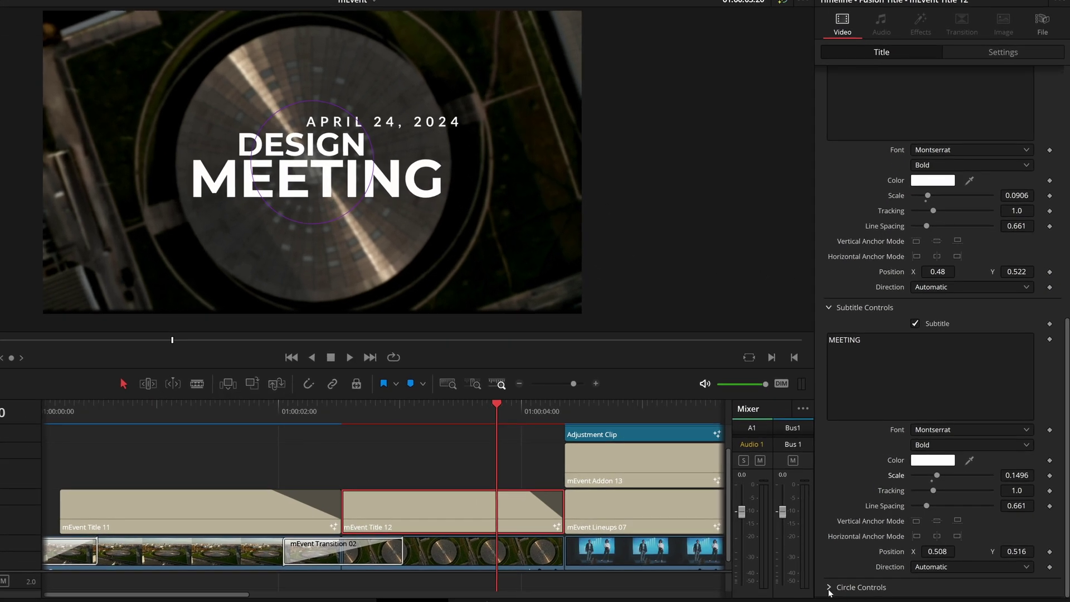
Show the circle settings of mEvent Title 12 and switch the circle off and back on
left_click(829, 588)
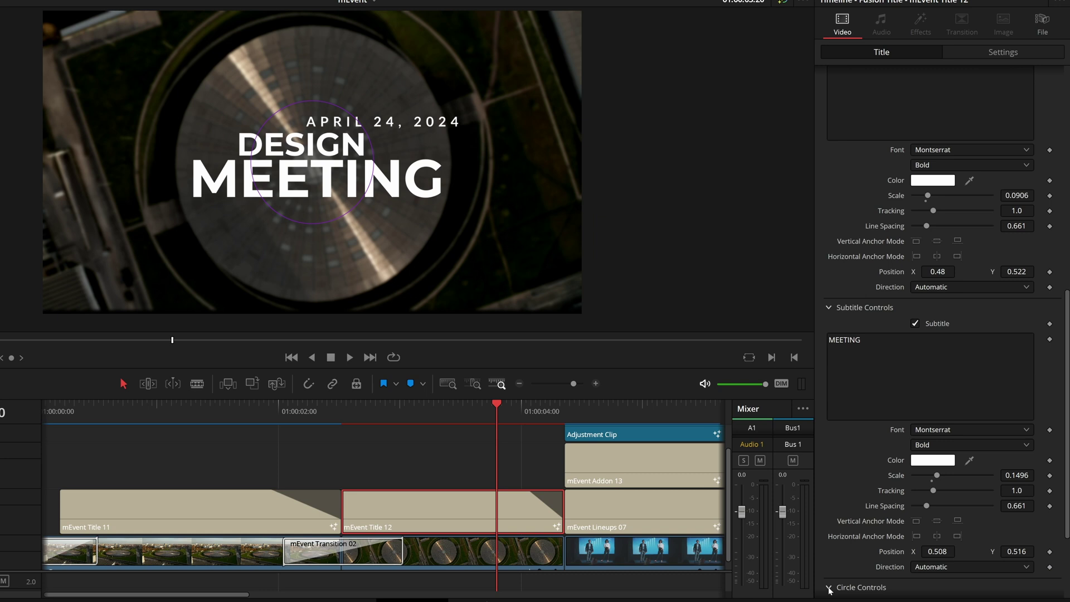
scroll(321, 188, "up", 3)
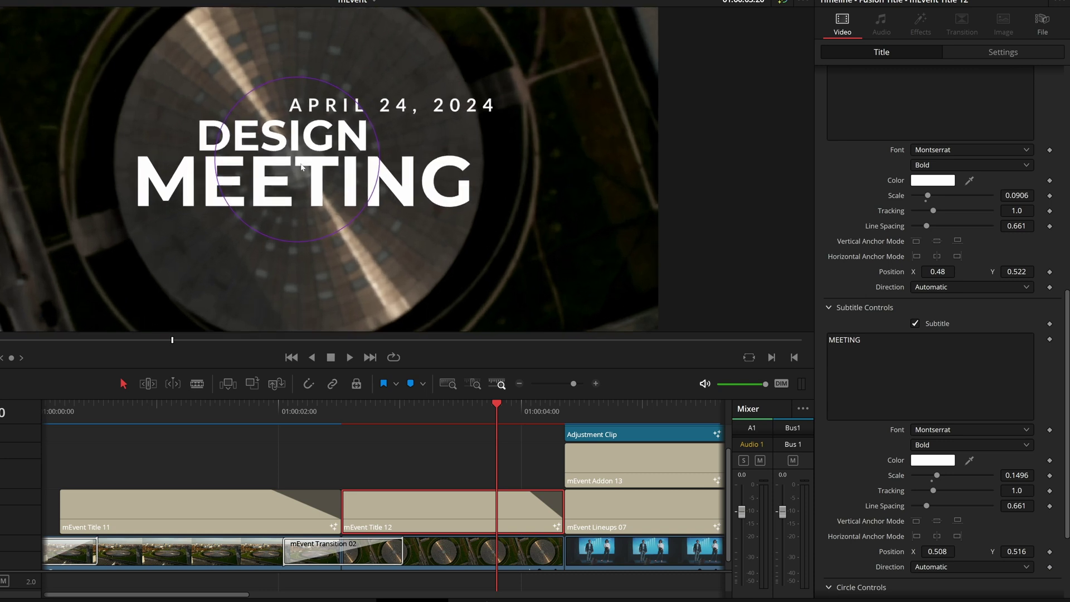
scroll(901, 389, "down", 3)
left_click(915, 478)
left_click(915, 478)
Set the circle's X position to 0.499 and color it blue with red 0.063, green 0.488 and blue 0.874
left_click_drag(937, 493, 933, 493)
mouse_move(926, 554)
left_mouse_down()
mouse_move(970, 555)
mouse_move(917, 550)
left_mouse_up()
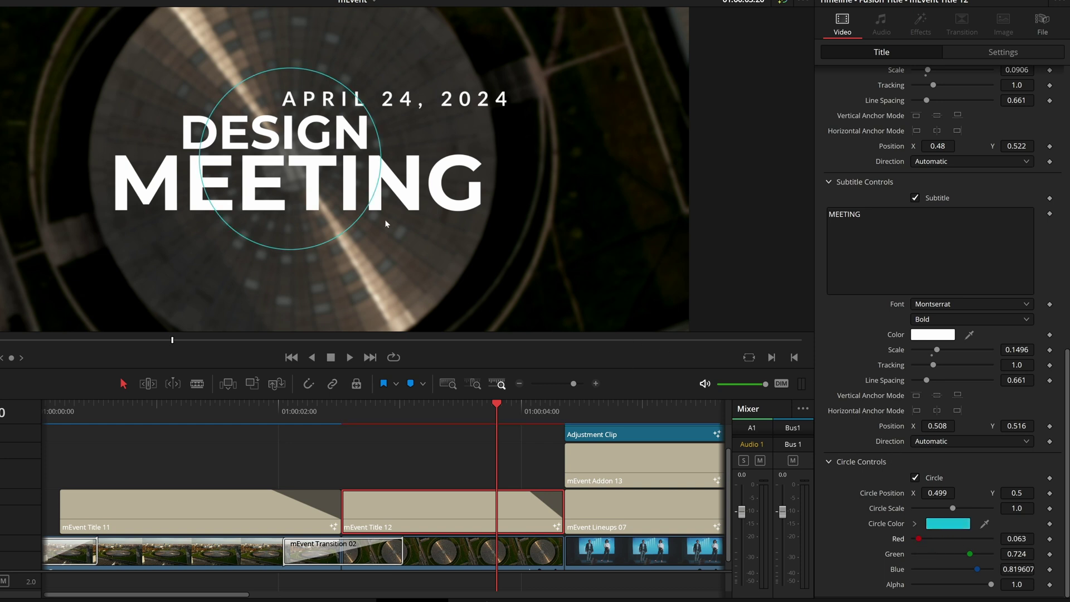
left_click_drag(977, 569, 952, 554)
scroll(336, 206, "down", 3)
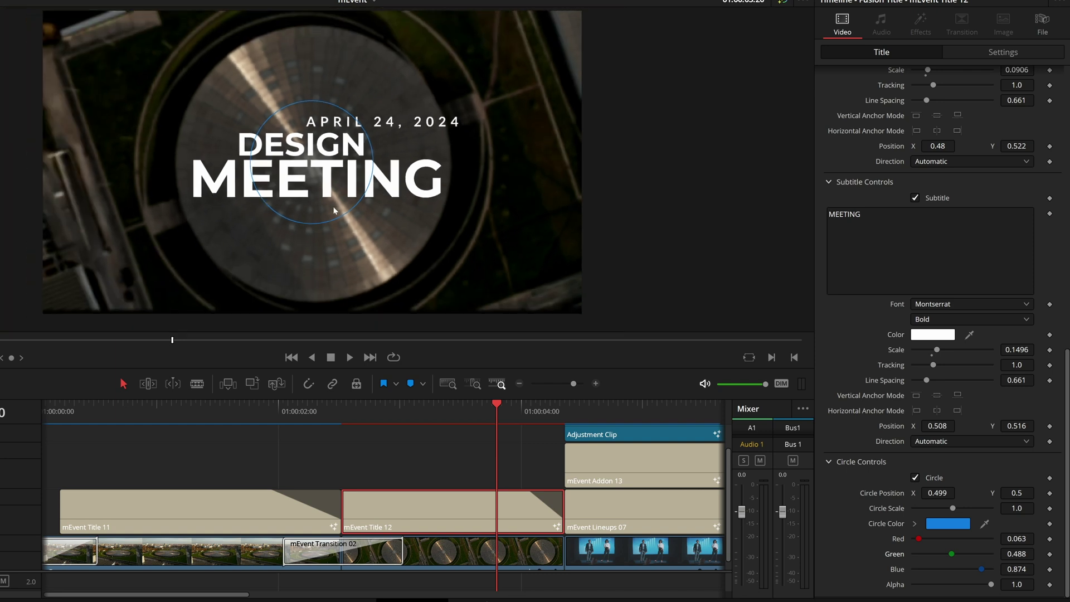
Collapse all expanded setting groups of mEvent Title 12
scroll(829, 462, "up", 3)
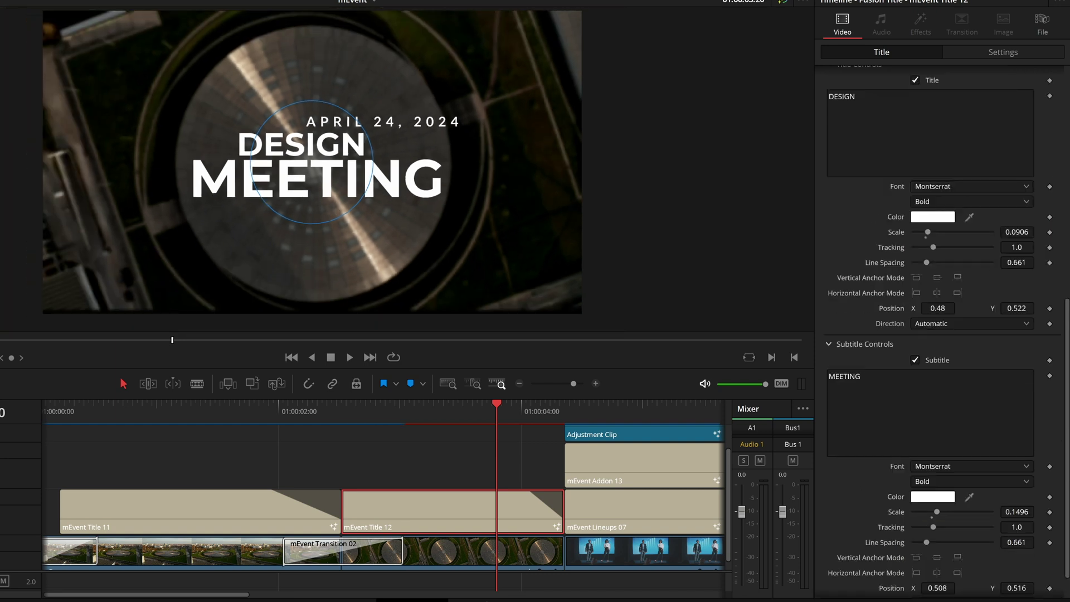
left_click(828, 345)
left_click(829, 358)
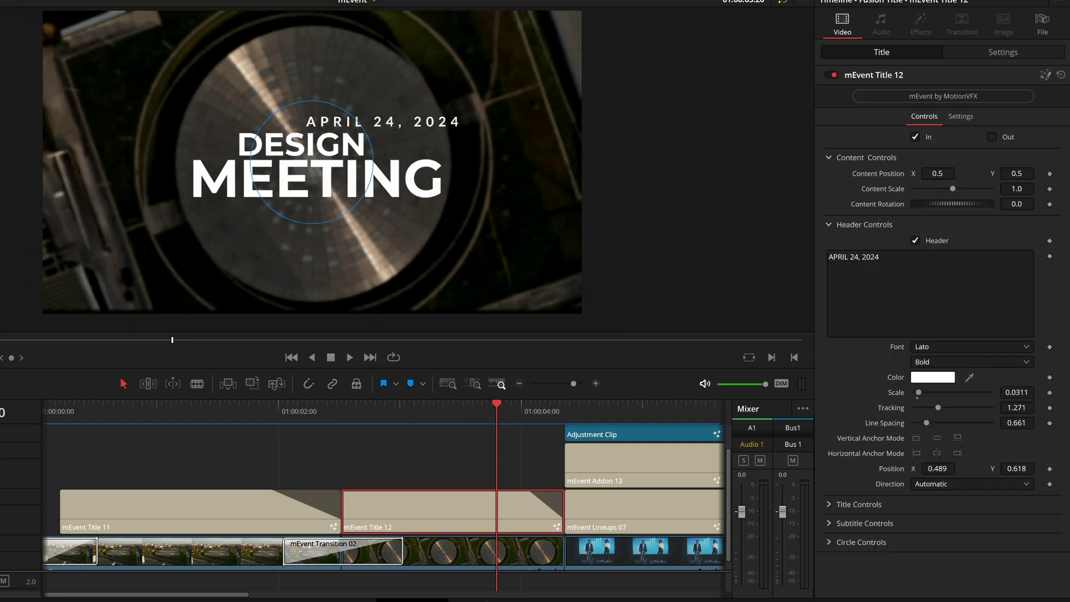
left_click(829, 226)
left_click(827, 158)
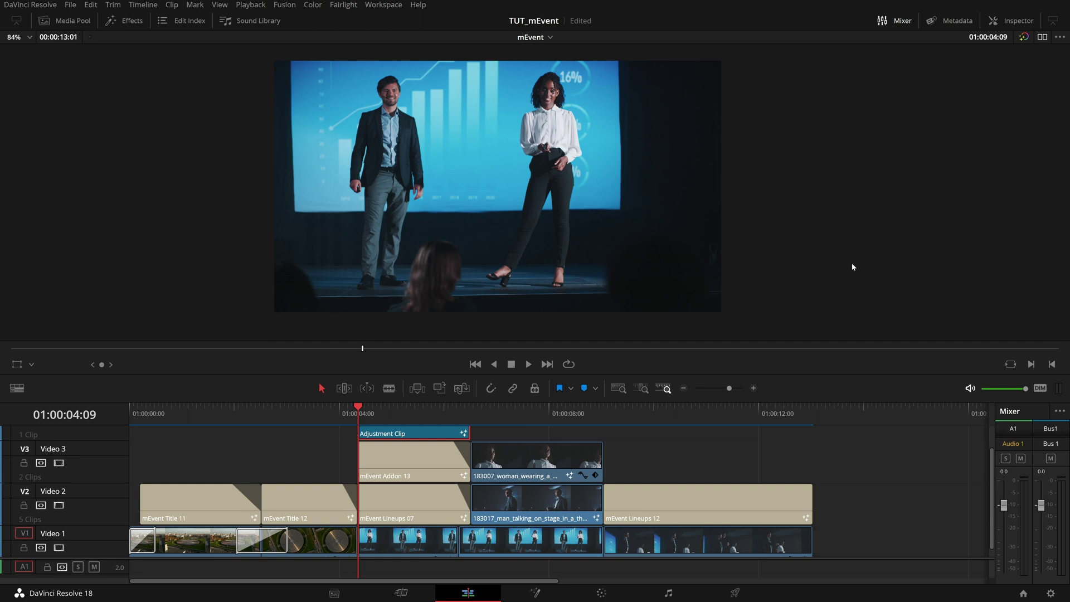
Play back the section with mEvent Lineups 07 and mEvent Addon 13 for review, and return the playhead to 01:00:05:04
key("space")
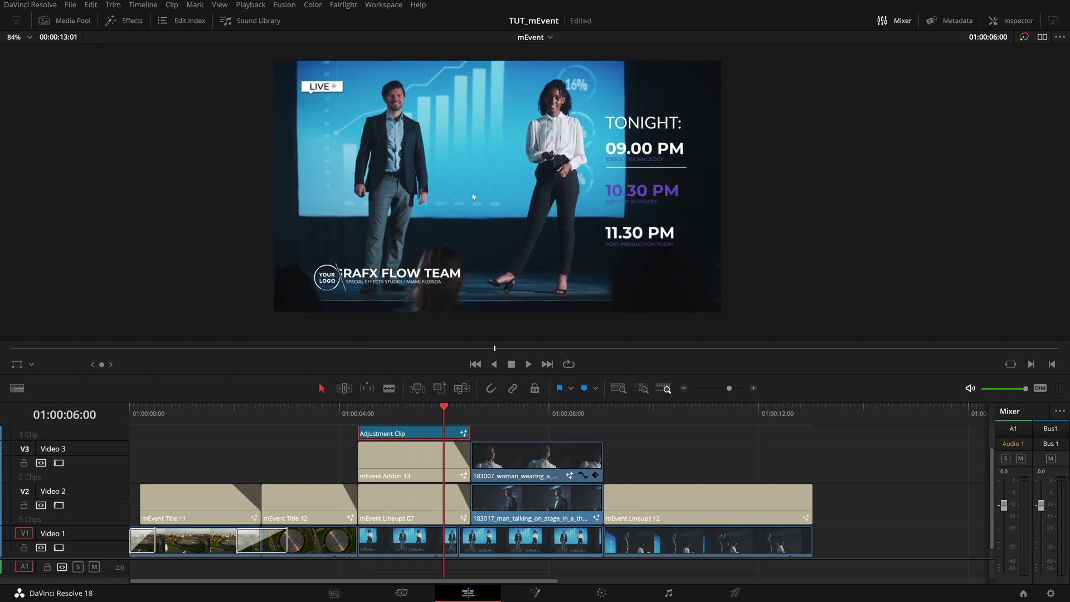
left_click_drag(440, 416, 406, 422)
key("space")
key("space")
key("space")
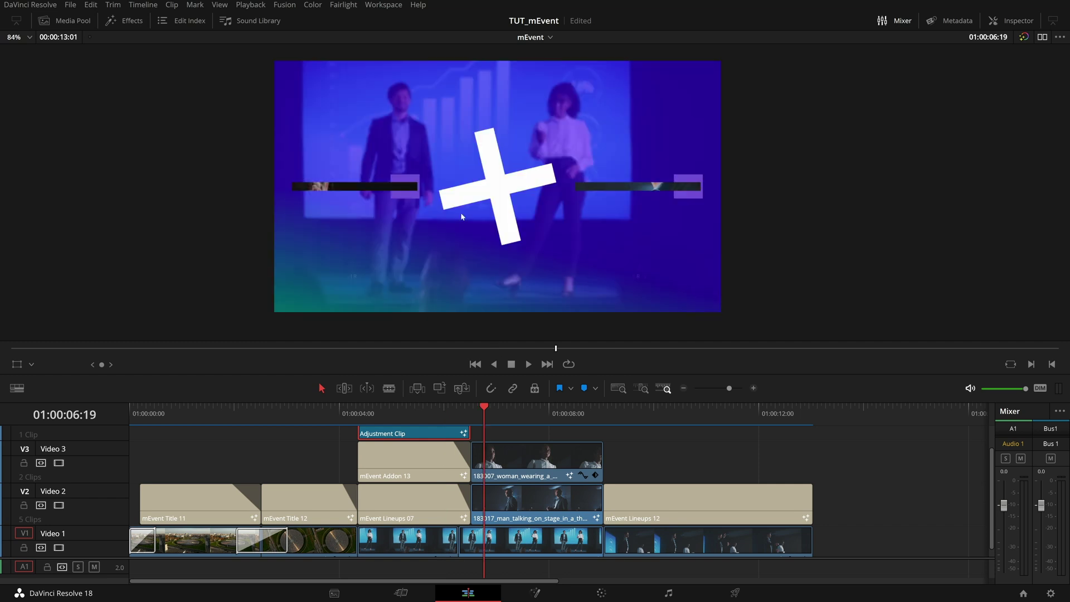
left_click_drag(433, 413, 399, 414)
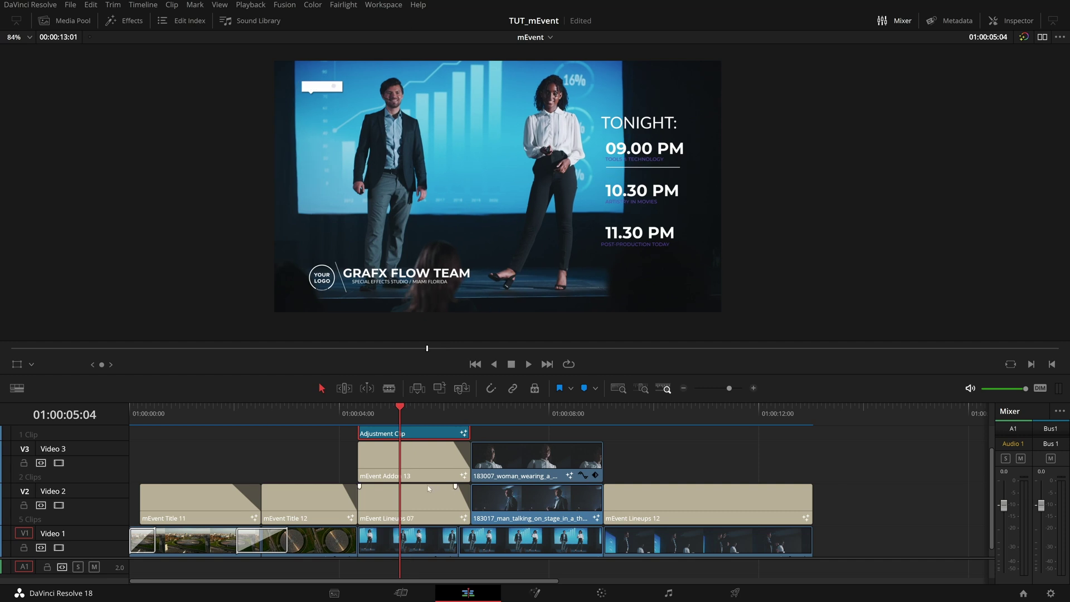
Delete mEvent Lineups 07, mEvent Addon 13 and the Adjustment Clip above the stage footage
left_click(419, 503)
key("BackSpace")
left_click(421, 461)
key("BackSpace")
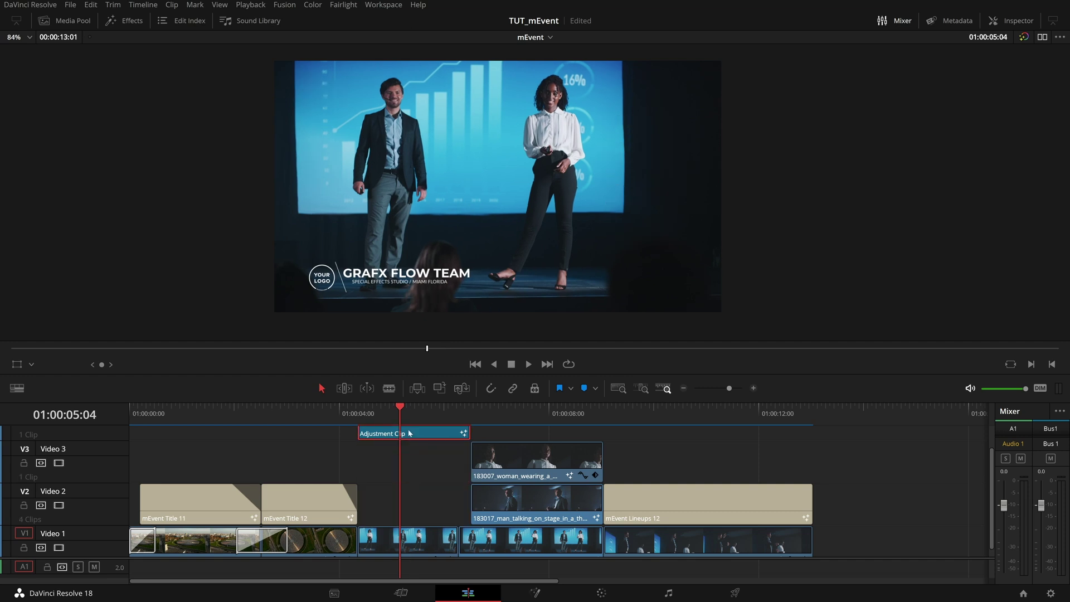
left_click(412, 433)
key("BackSpace")
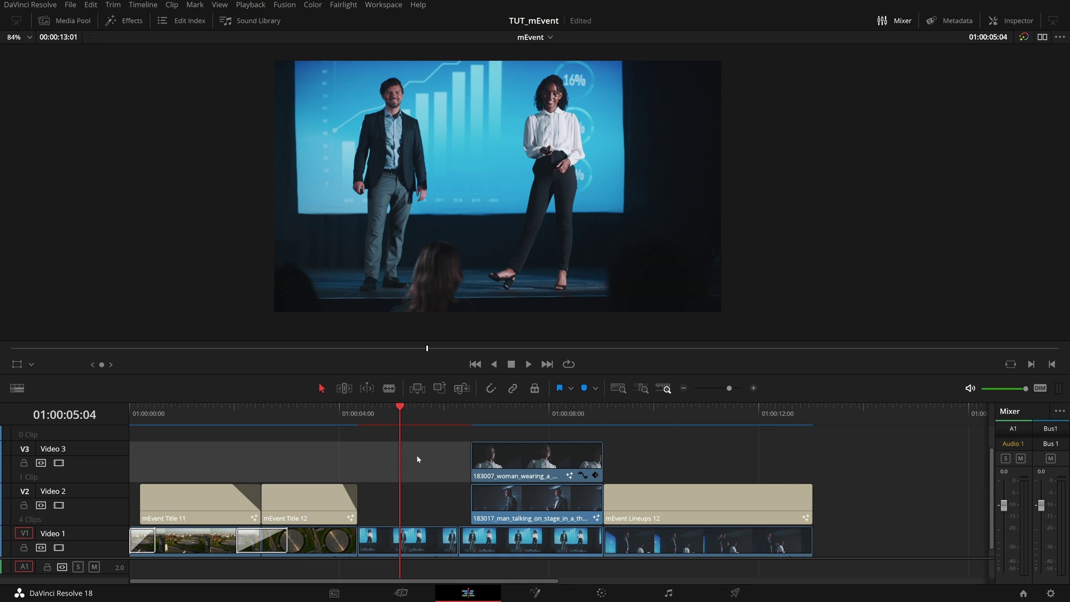
Find mEvent Lineups 07 among the mEvent presets and place it above the stage footage, starting where mEvent Title 12 ends
left_click(133, 23)
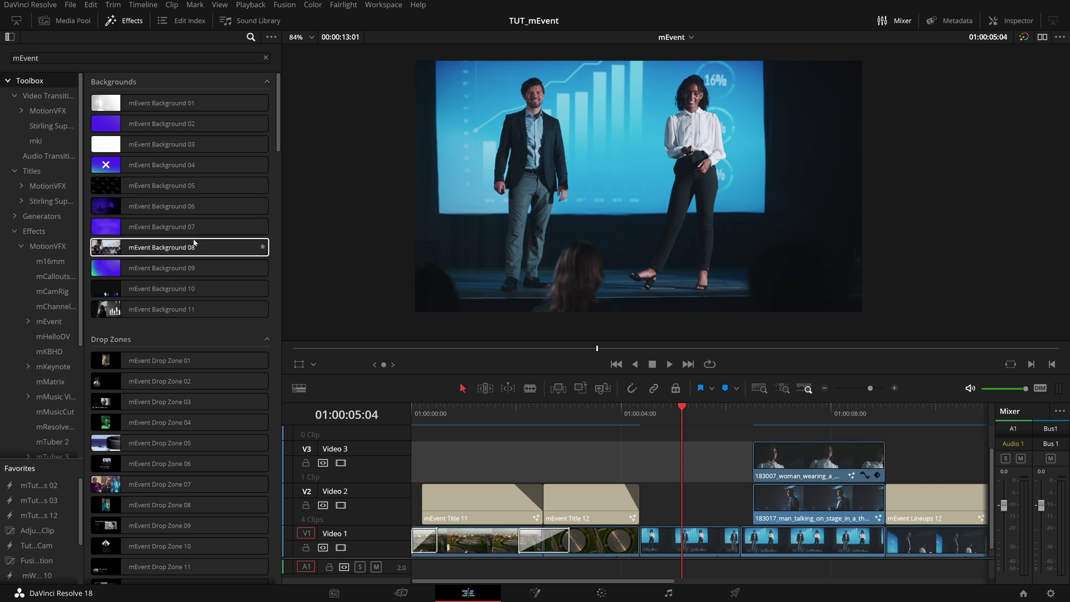
scroll(195, 241, "down", 10)
scroll(195, 243, "down", 12)
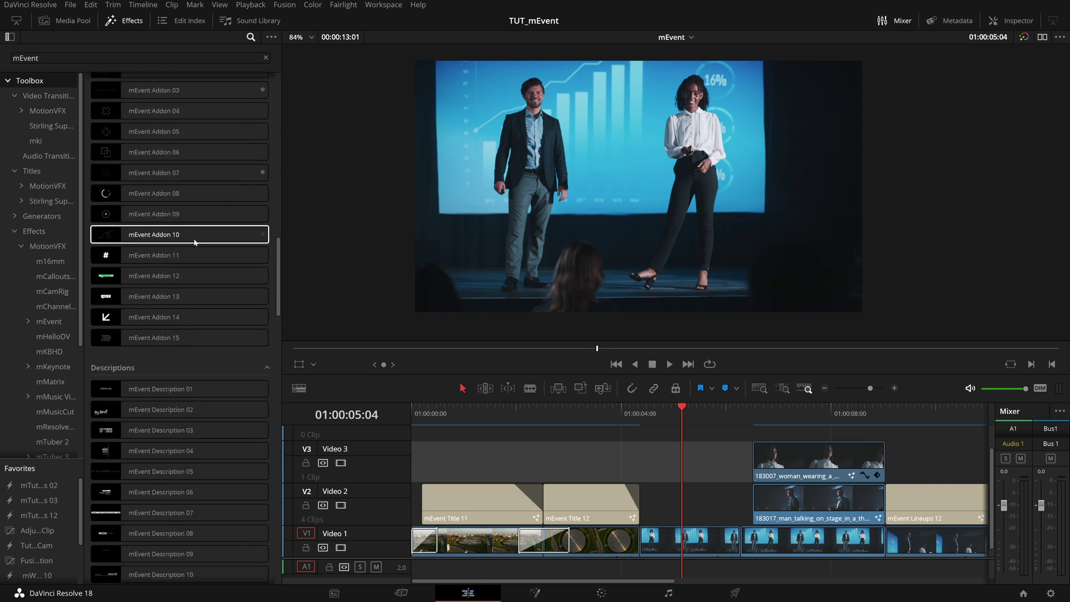
scroll(195, 243, "up", 2)
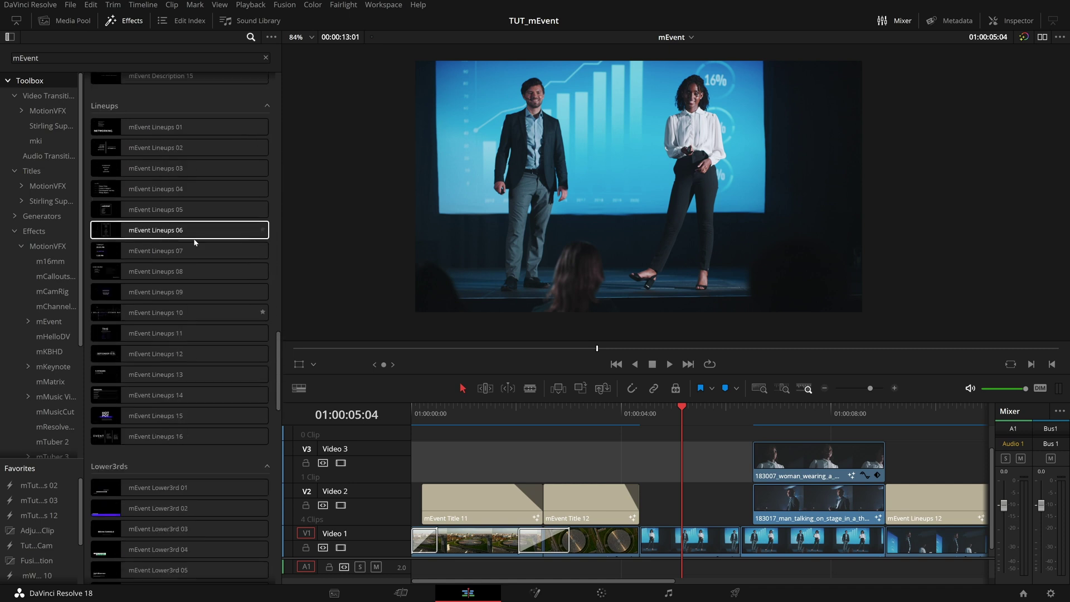
left_click_drag(195, 251, 686, 438)
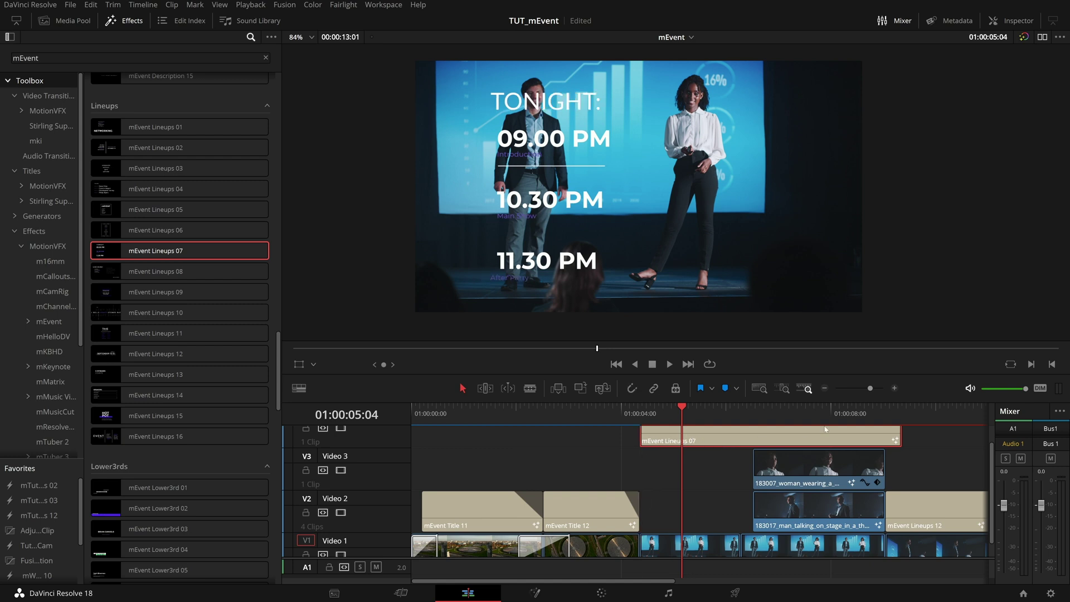
Trim mEvent Lineups 07 to end where the next overlay clips begin, move it to Video 2, and hide the effects library
left_click_drag(899, 438, 751, 437)
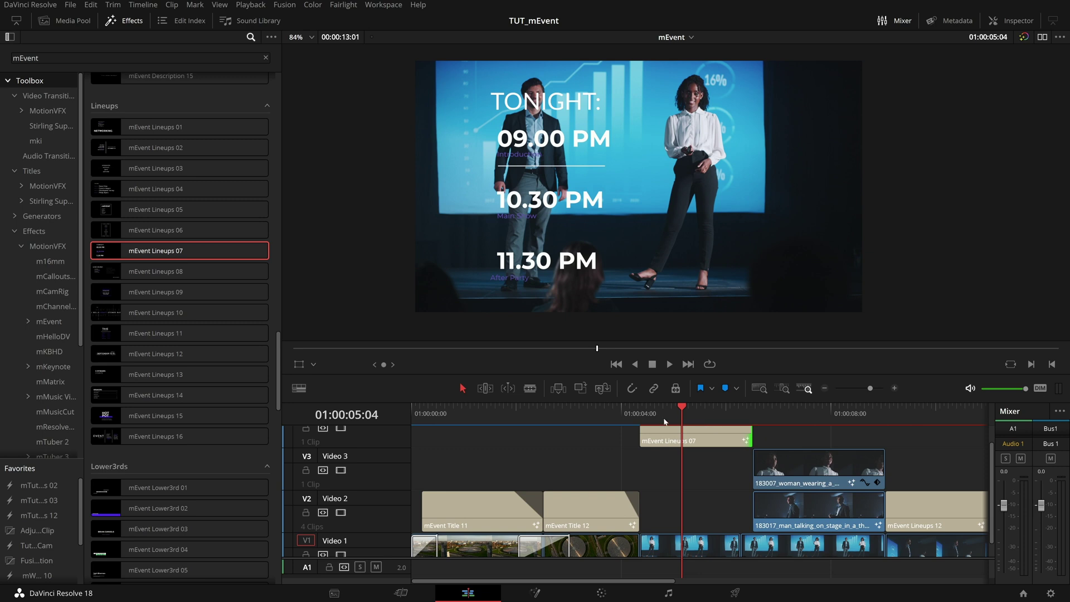
left_click_drag(700, 443, 703, 502)
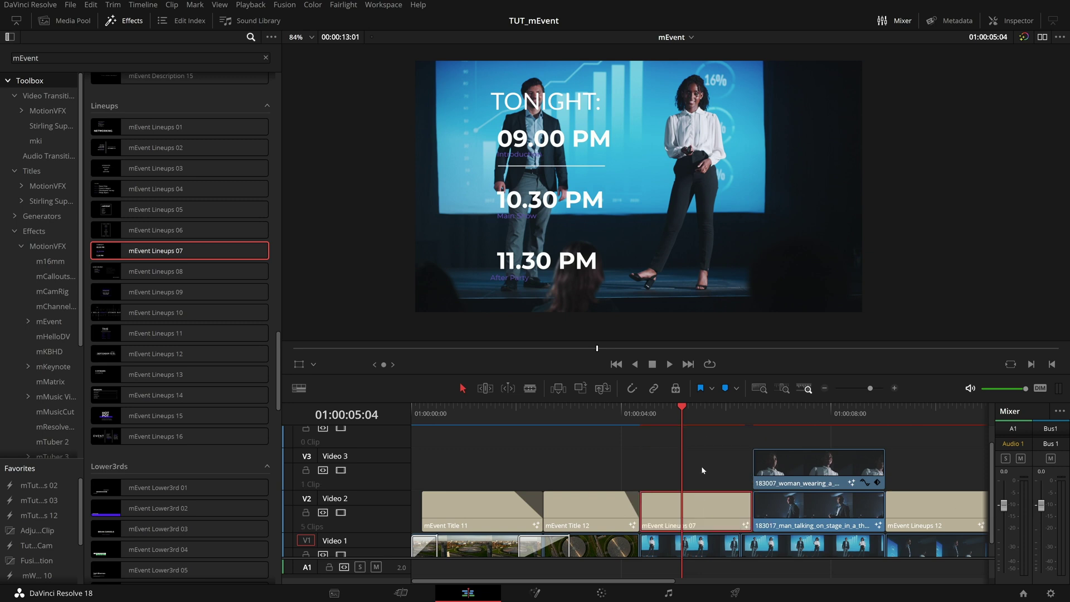
left_click(701, 466)
left_click(136, 25)
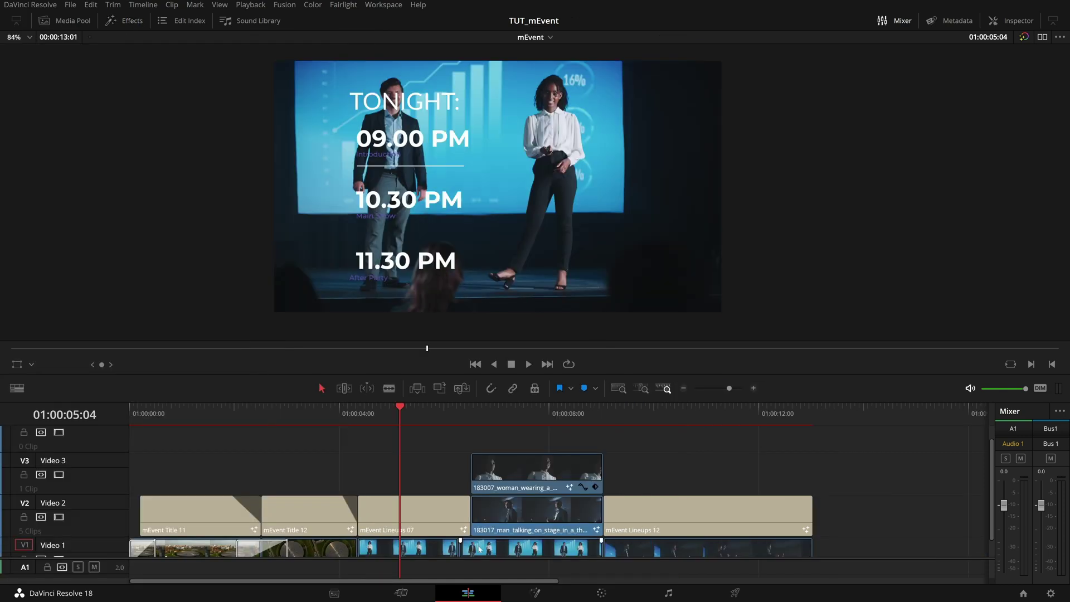
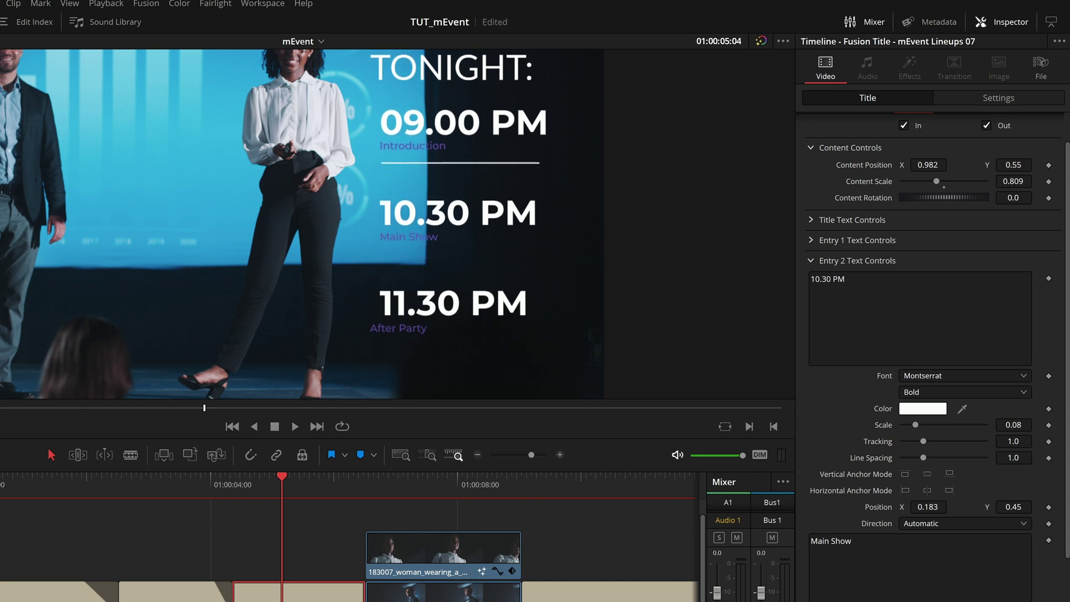
Replace the Introduction label under 09.00 PM in mEvent Lineups 07 with "TOOLS & TECHNOLOGY"
scroll(905, 311, "down", 4)
scroll(905, 310, "down", 1)
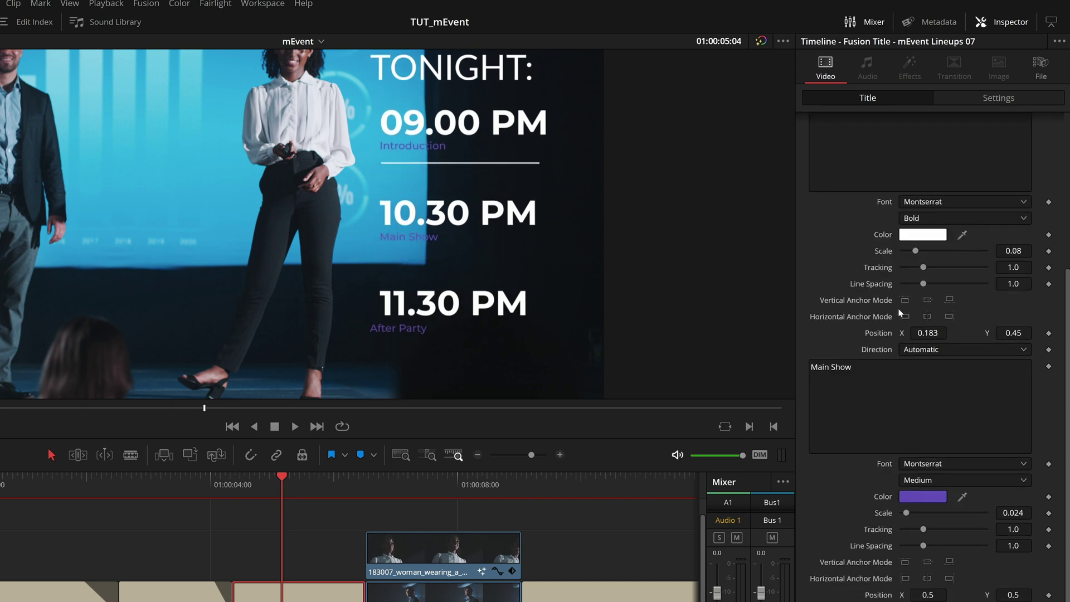
scroll(901, 325, "up", 5)
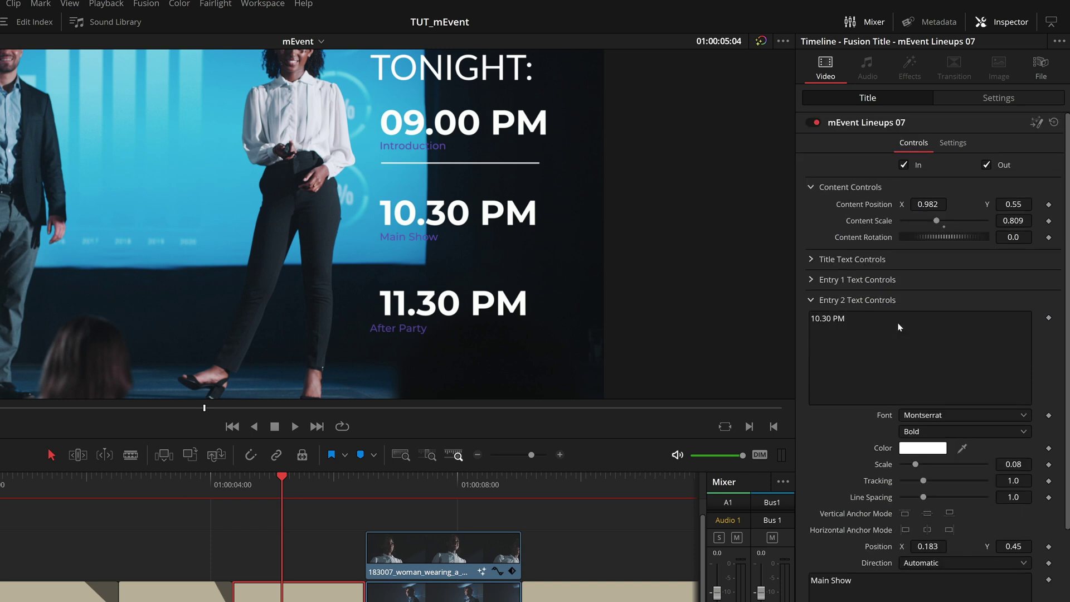
left_click(812, 305)
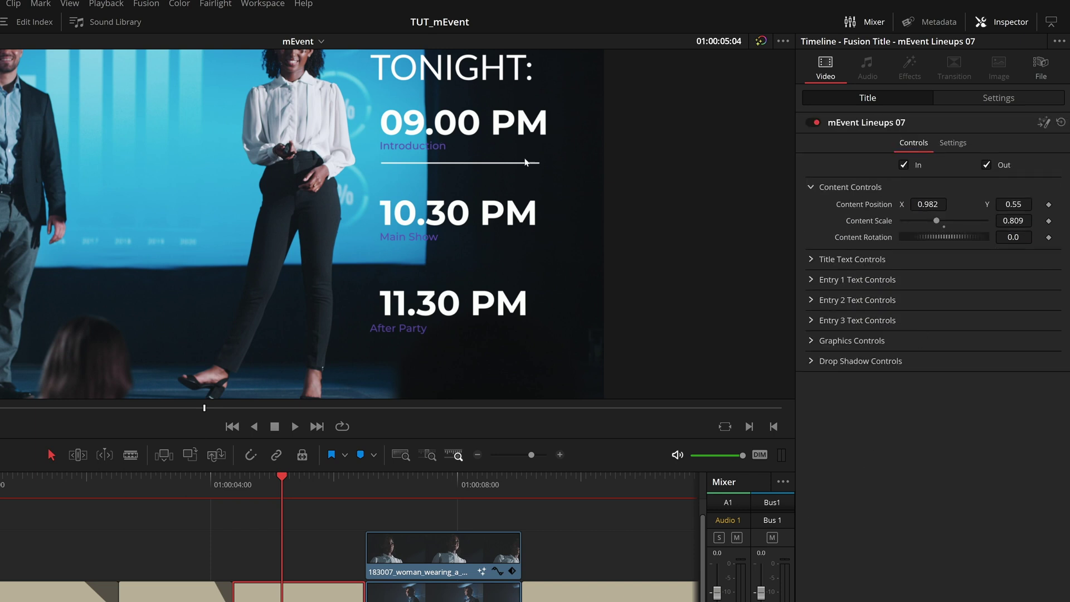
left_click(811, 280)
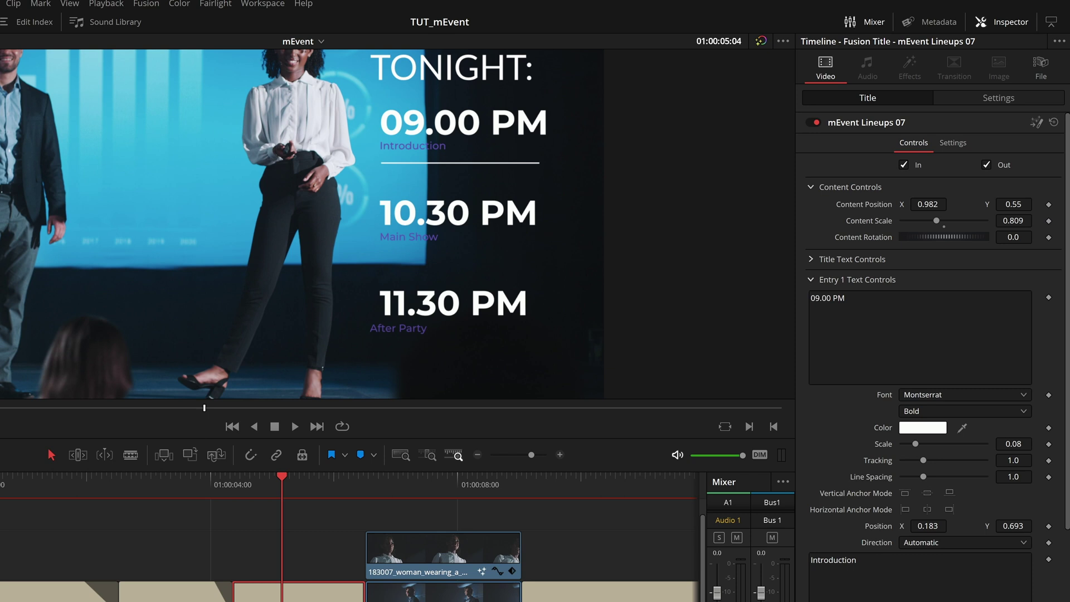
left_click_drag(858, 561, 771, 523)
type("TOOLS")
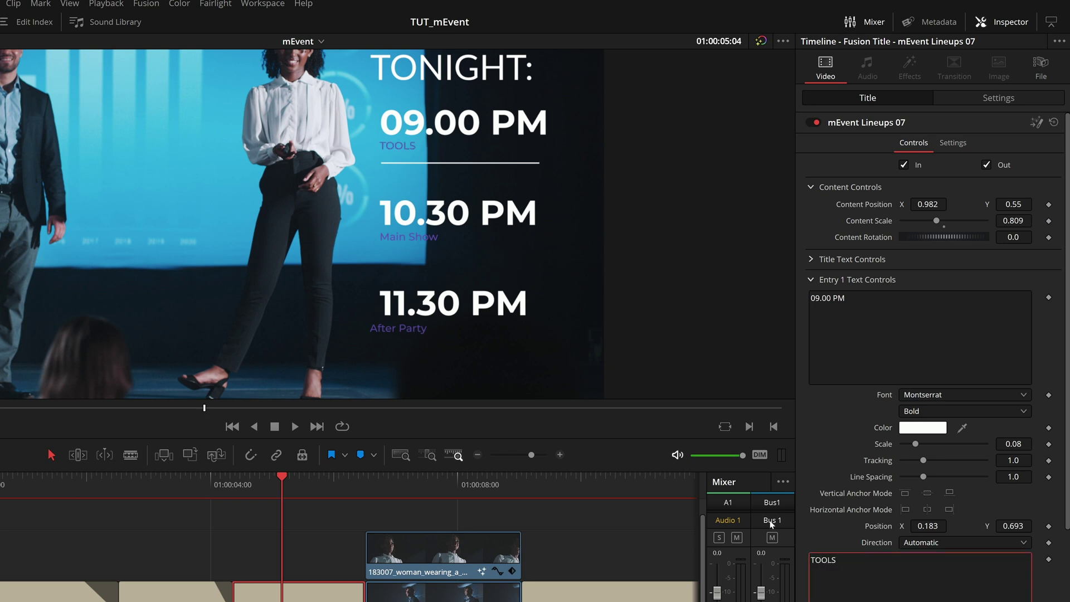
type(" & TECHNOLOGY")
Set the TOOLS & TECHNOLOGY label's scale to 0.0265 and its font weight to Bold
scroll(985, 558, "down", 3)
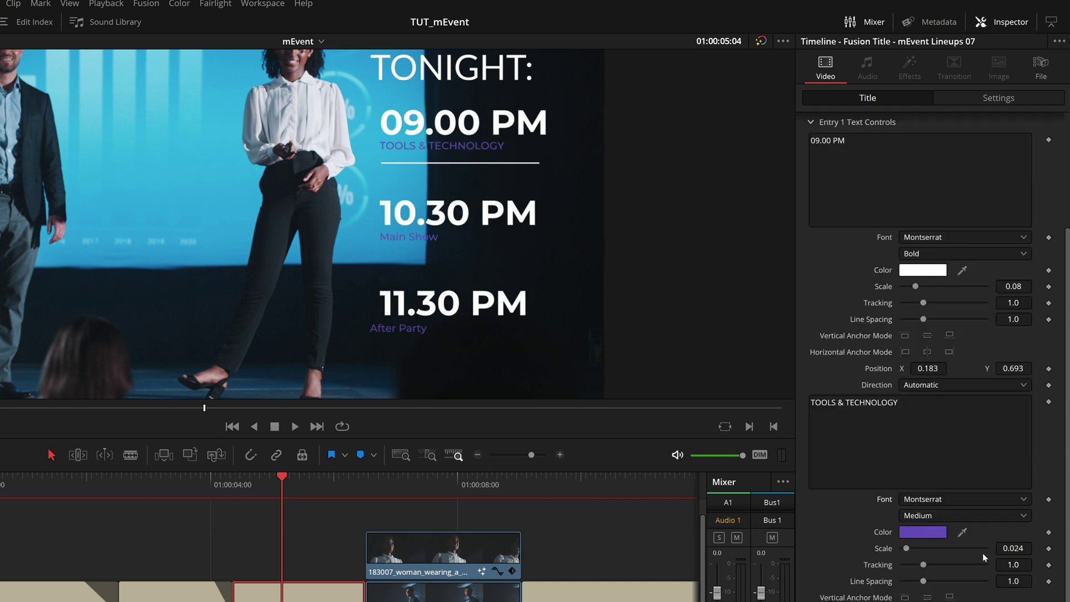
left_click_drag(1009, 548, 1018, 548)
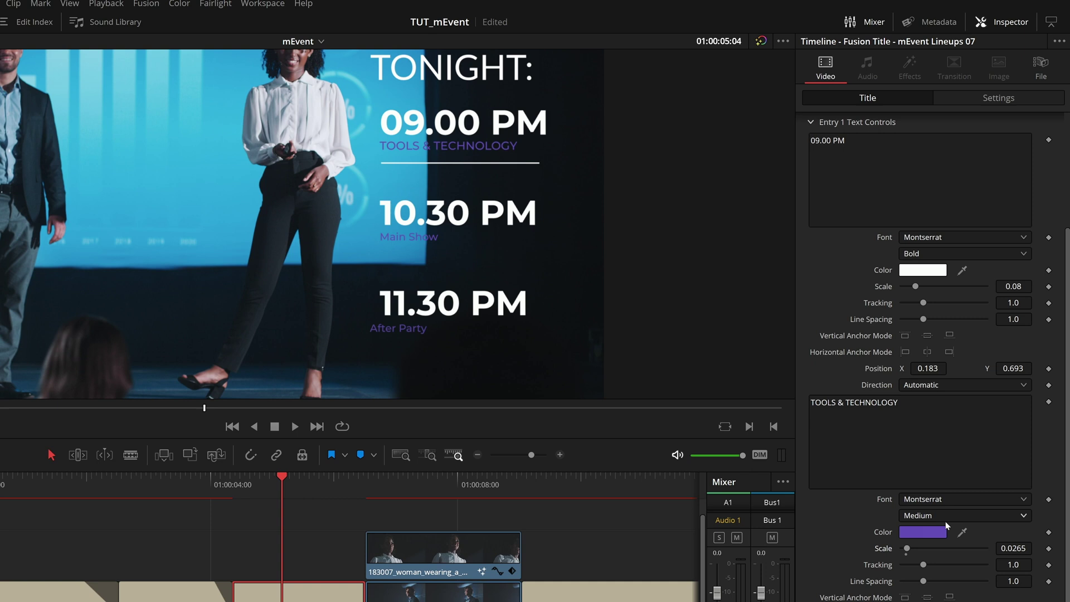
left_click(941, 517)
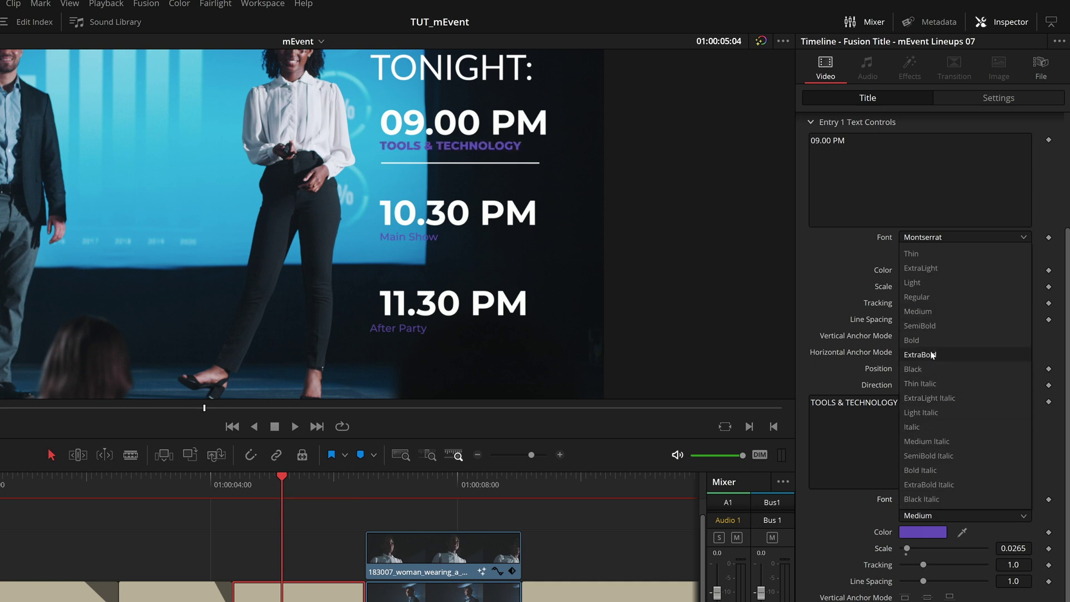
left_click(928, 341)
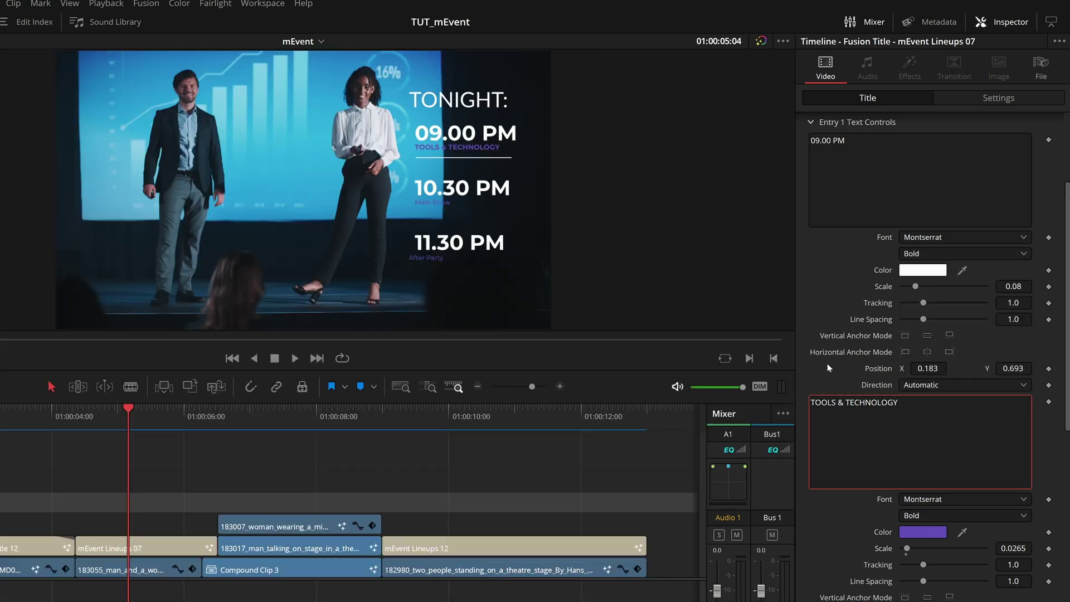
Replace the Main Show label under 10.30 PM with "ARTISTRY IN MOVIES"
scroll(828, 364, "down", 5)
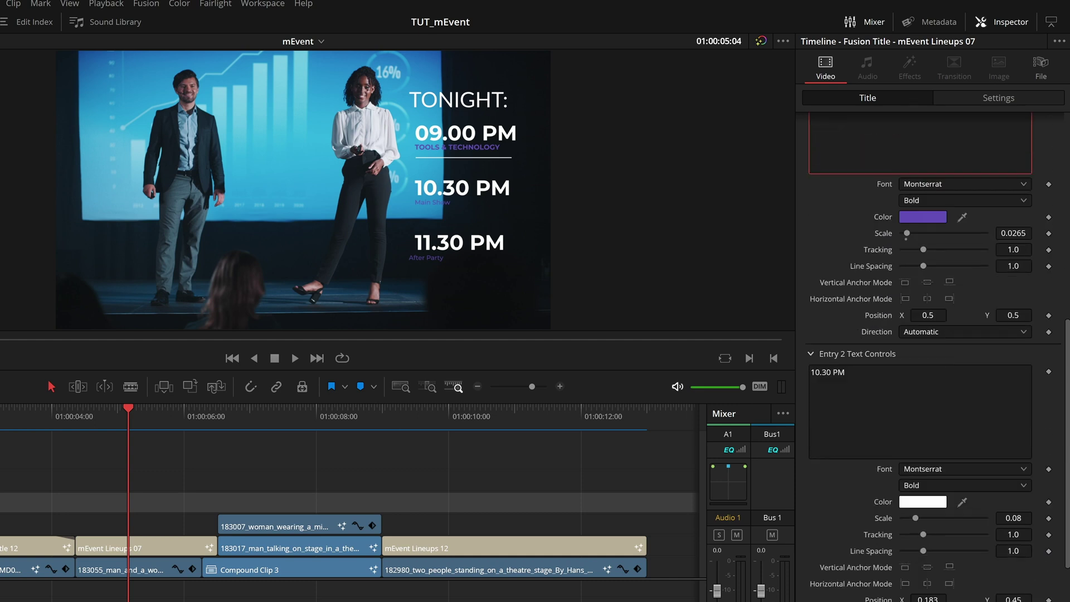
scroll(828, 439, "down", 3)
triple_click(831, 555)
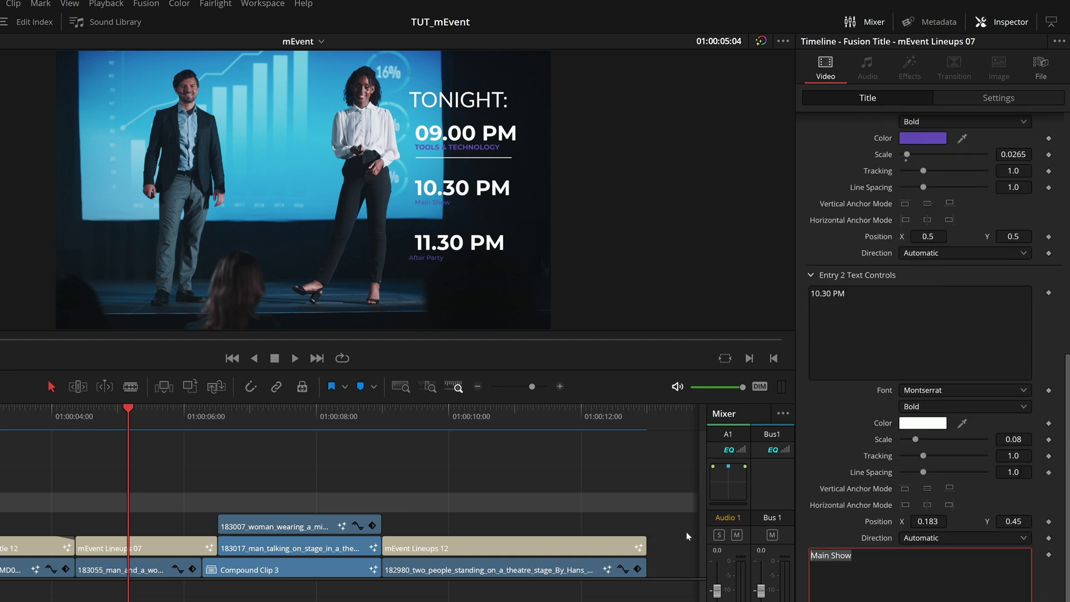
type("ARTISTRY")
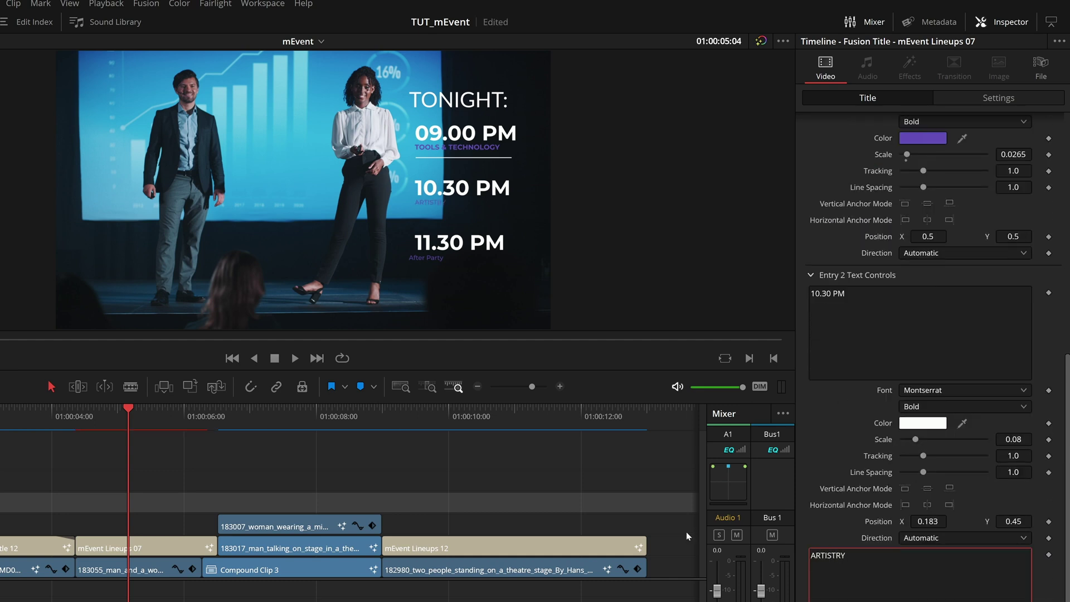
type(" IN MOVIES")
Copy the Entry 1 label's scale of 0.0265 to the ARTISTRY IN MOVIES label and set its font weight to Bold
scroll(888, 400, "up", 1)
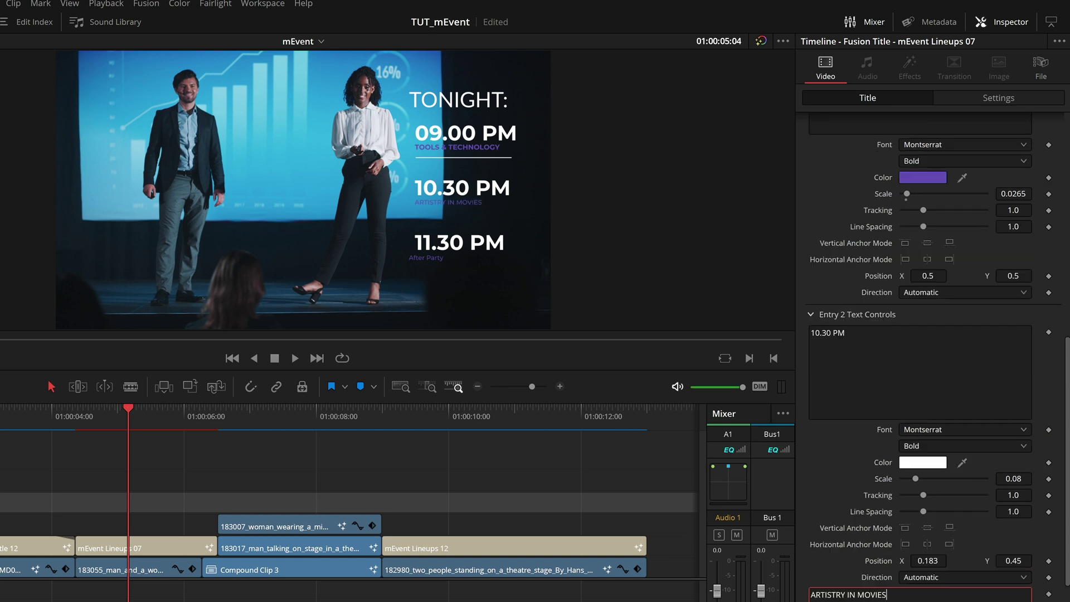
double_click(1013, 193)
scroll(920, 446, "down", 6)
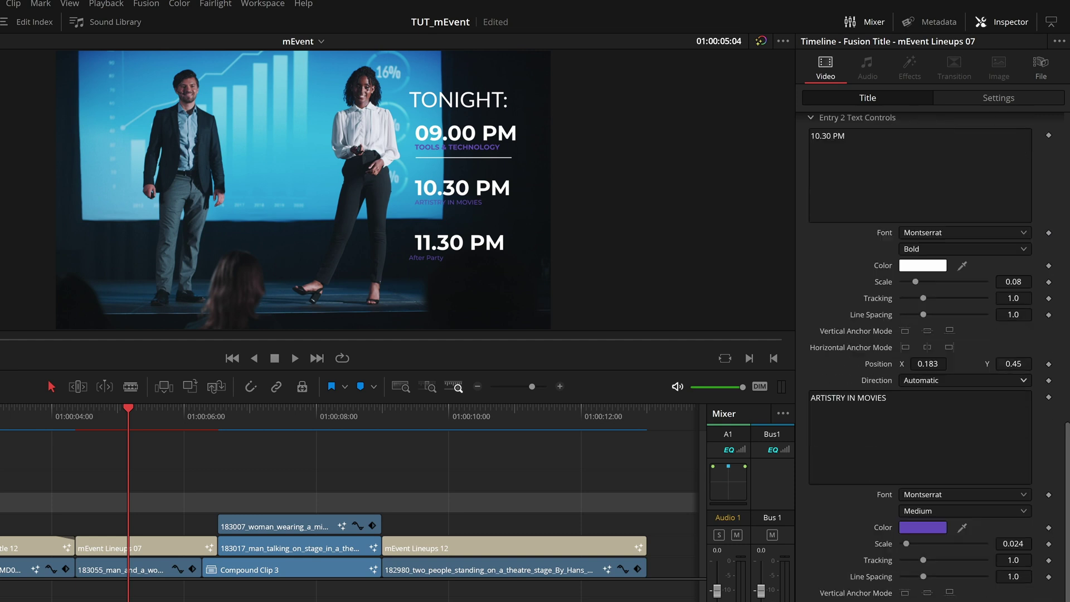
left_click(1010, 513)
left_click(942, 481)
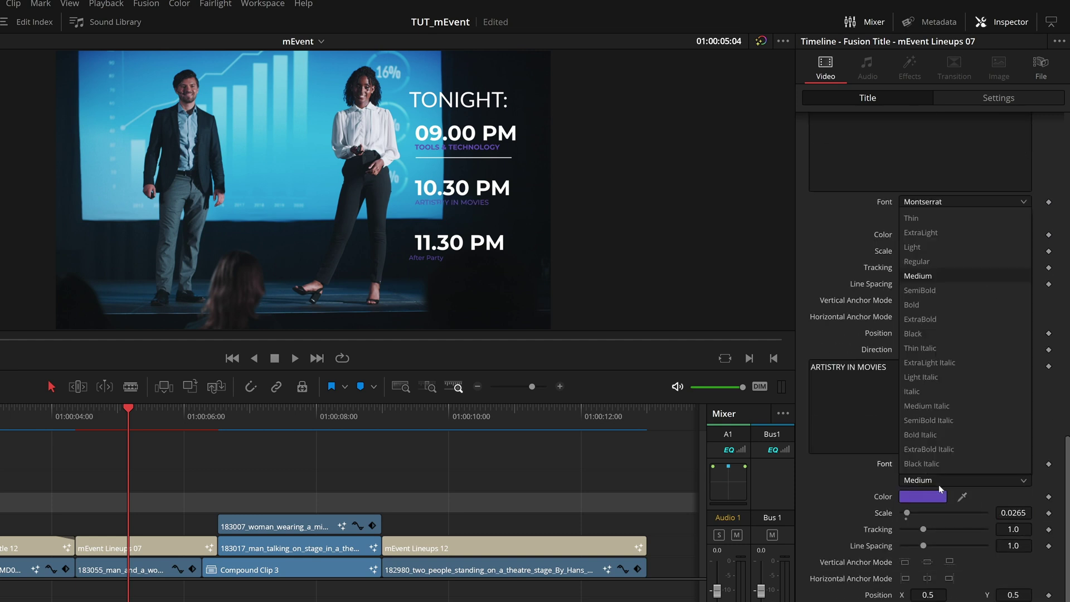
left_click(925, 316)
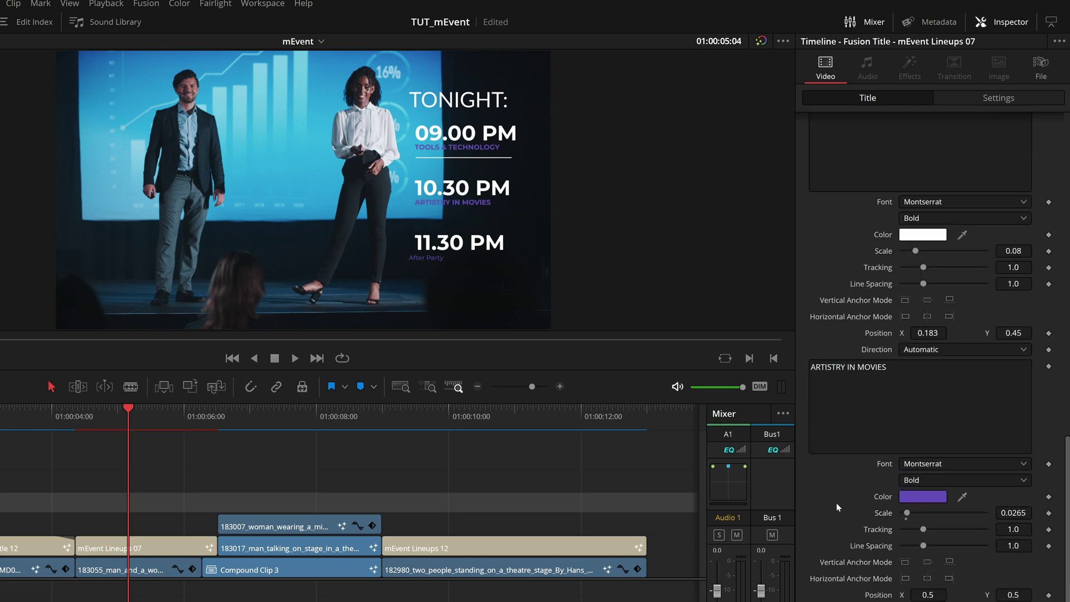
Replace the After Party label under 11.30 PM with "POST-PRODUCTION TODAY"
scroll(833, 558, "down", 8)
scroll(834, 582, "up", 8)
scroll(866, 551, "down", 8)
type("POST-PROD")
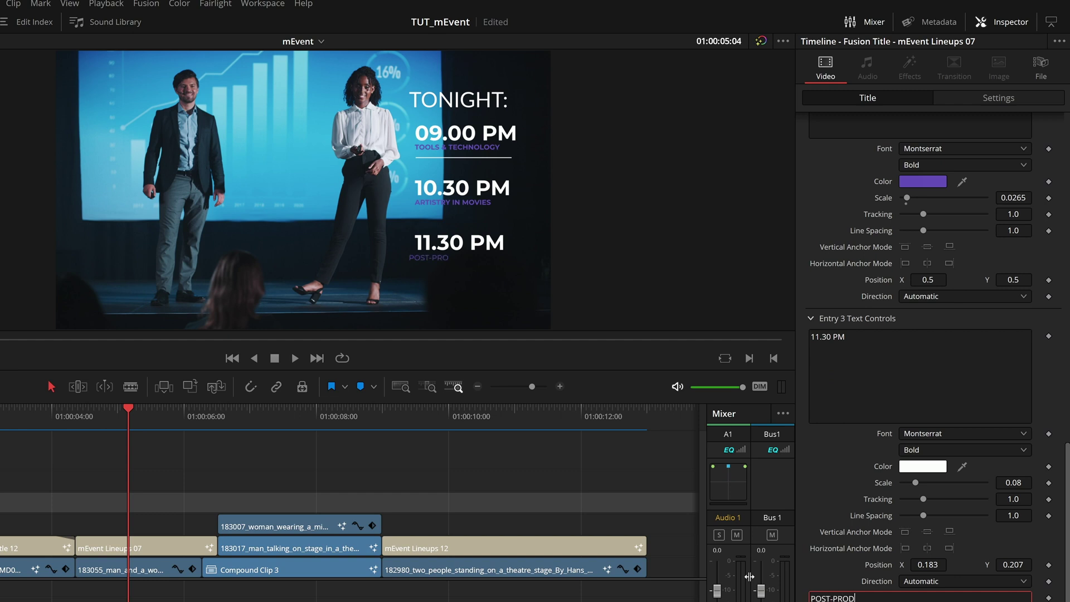
type("UCTION TODAY")
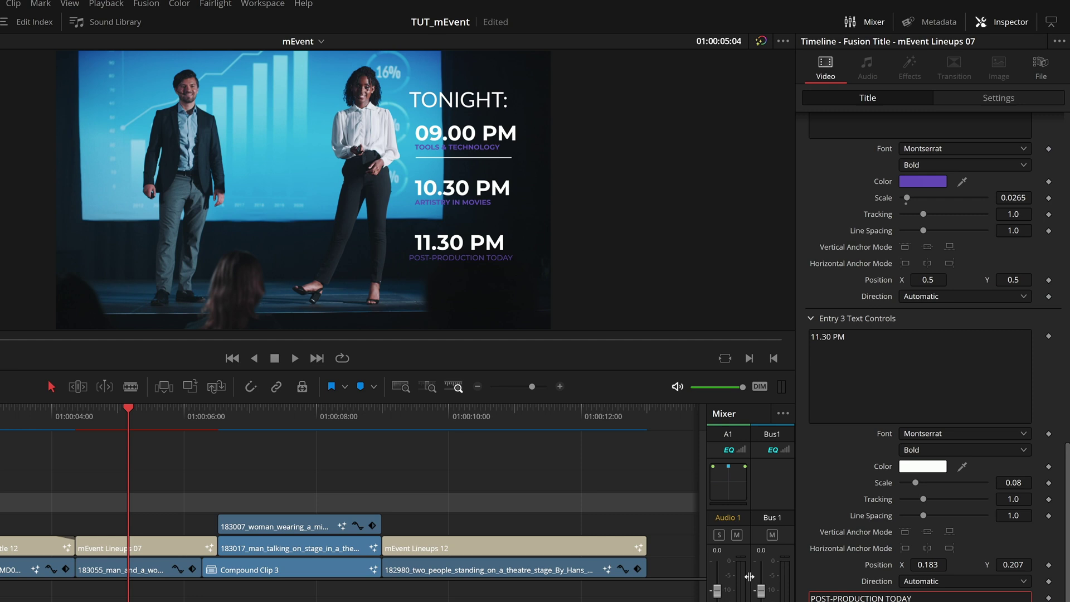
Set the POST-PRODUCTION TODAY label's scale to 0.0265 and font weight to Bold, and save the project
scroll(838, 546, "down", 4)
left_click(1014, 533)
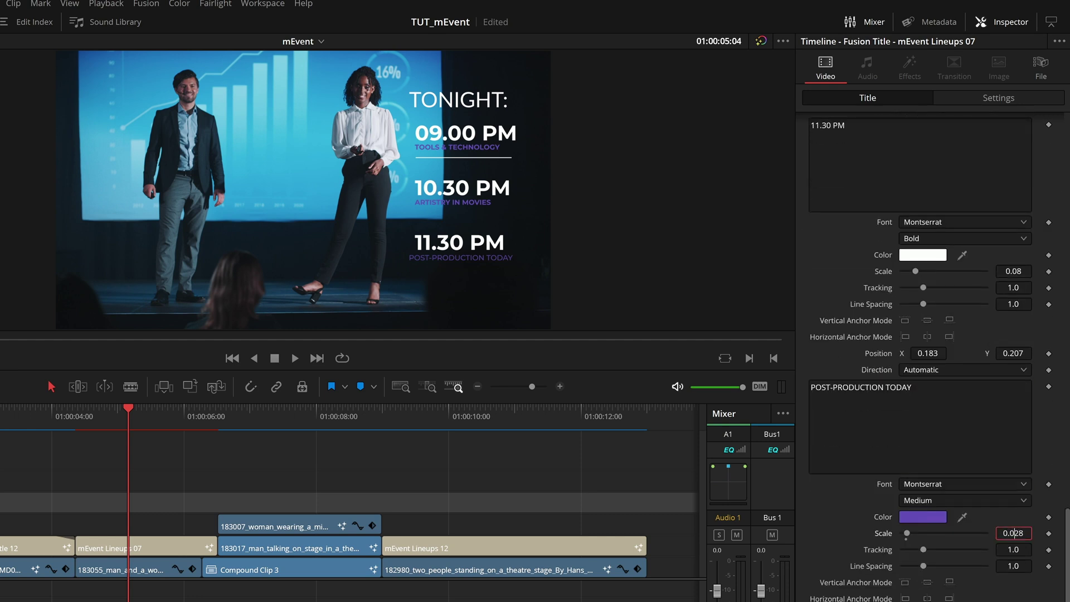
left_click(945, 501)
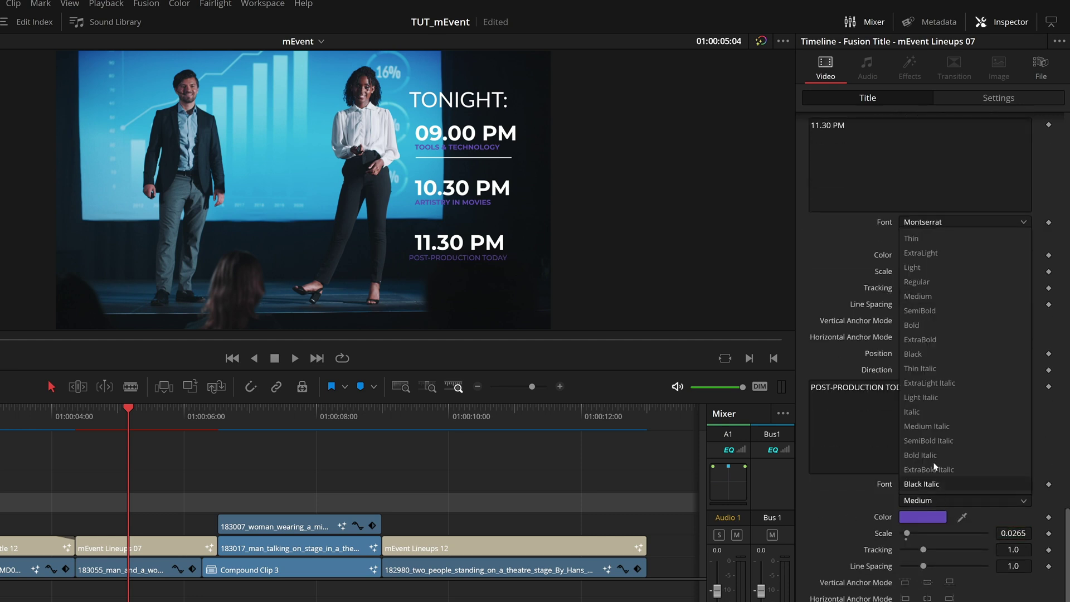
left_click(917, 326)
key("ctrl+s")
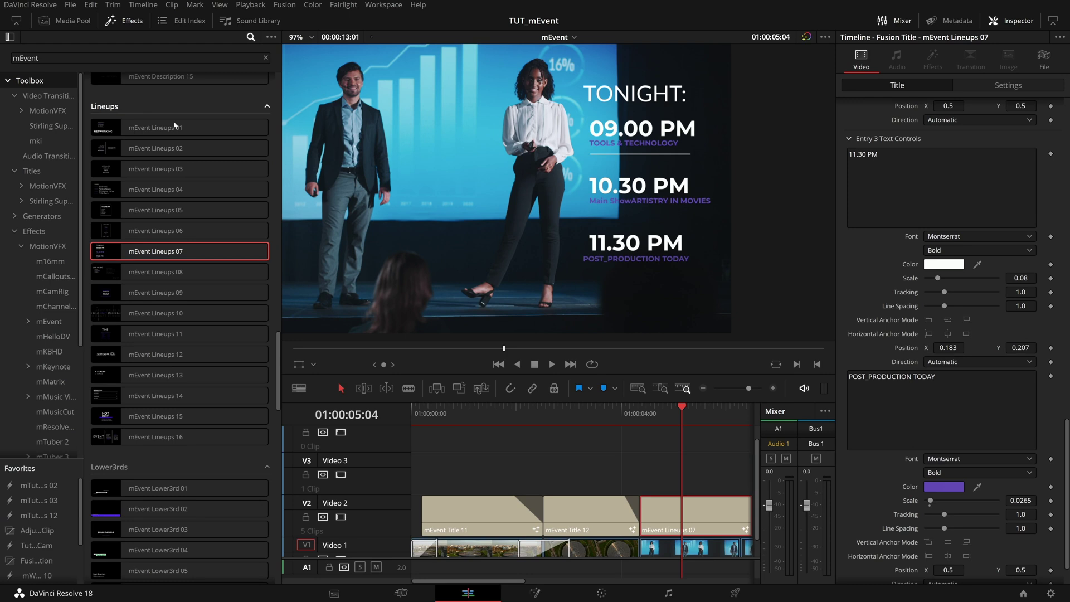
Find mEvent Addon 13 among the mEvent presets and place it above mEvent Lineups 07, aligned with its start
scroll(189, 279, "up", 8)
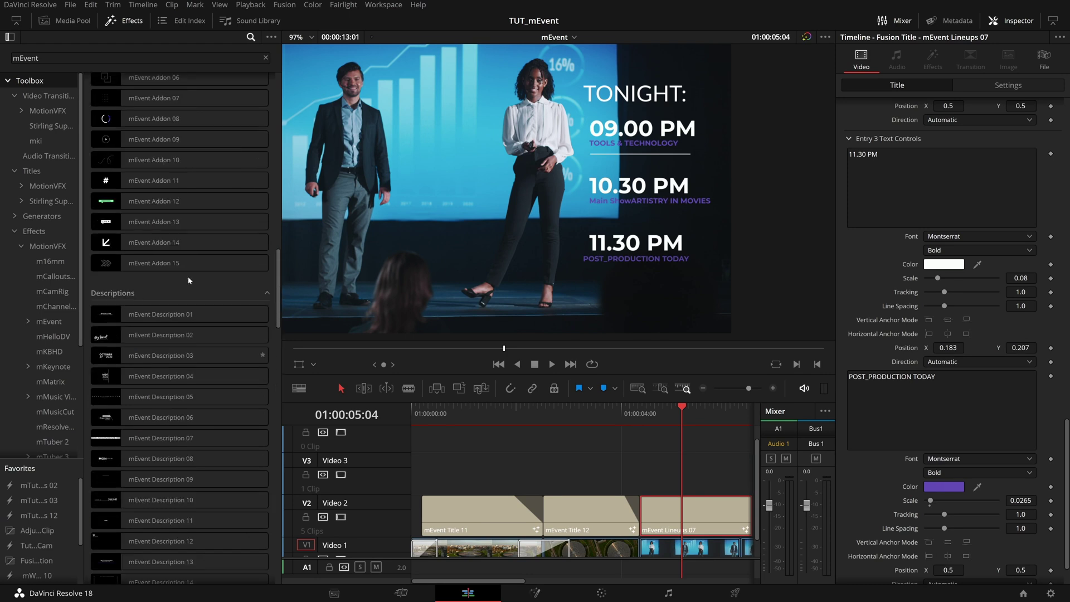
scroll(189, 281, "up", 2)
left_click_drag(175, 297, 580, 463)
scroll(581, 478, "right", 3)
scroll(581, 478, "down", 1)
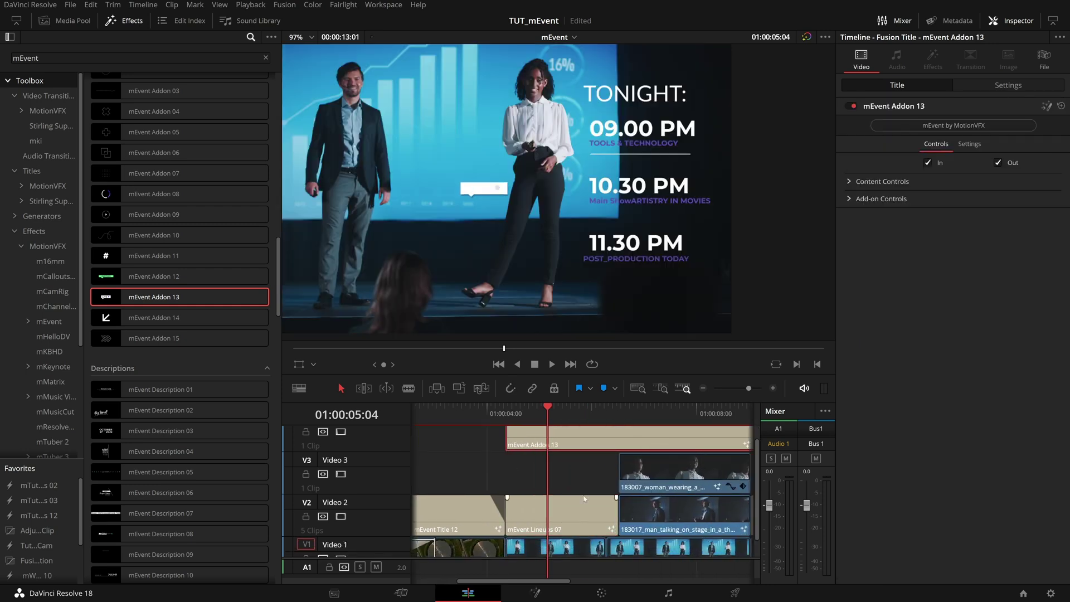
Trim mEvent Addon 13 to the length of mEvent Lineups 07 and move it down to Video 3
scroll(578, 474, "down", 2)
left_click_drag(666, 443, 560, 474)
key("n")
left_click_drag(504, 215, 551, 161)
With the playhead at 01:00:05:12, set mEvent Addon 13's content position to X 0.06, Y 0.913, and hide the effects library
left_click_drag(552, 417, 562, 423)
scroll(552, 264, "down", 2)
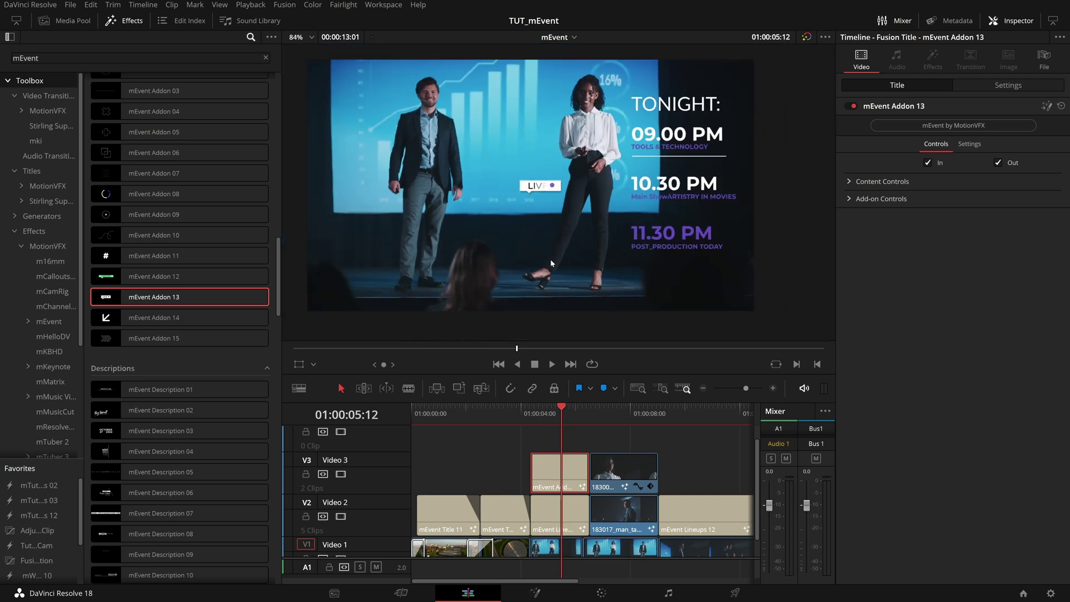
left_click(852, 182)
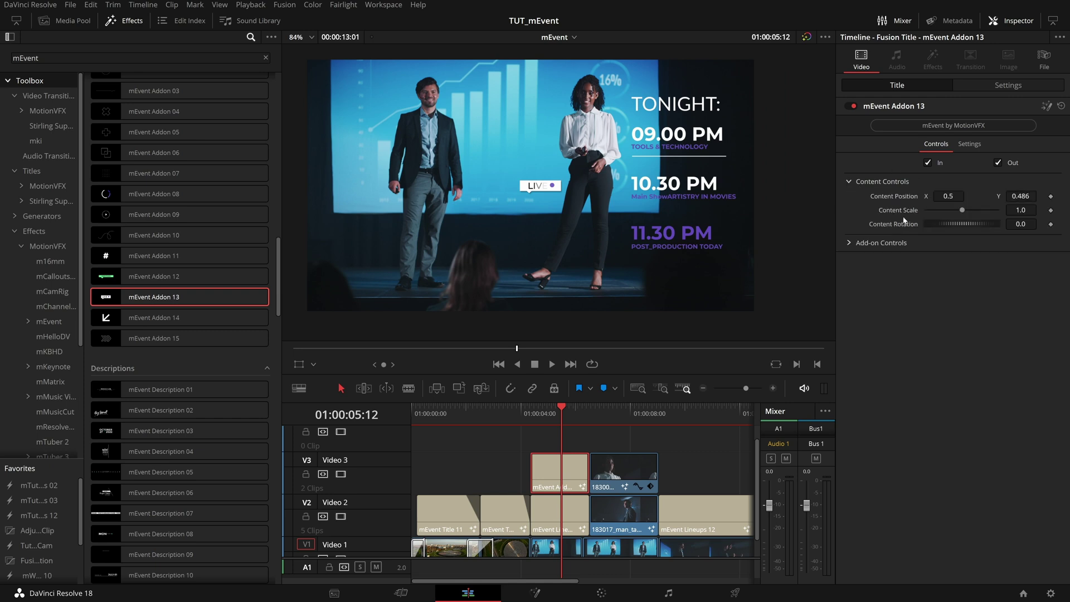
left_click(124, 21)
left_click_drag(949, 197, 909, 196)
left_click_drag(1020, 197, 1062, 196)
left_click_drag(948, 196, 946, 196)
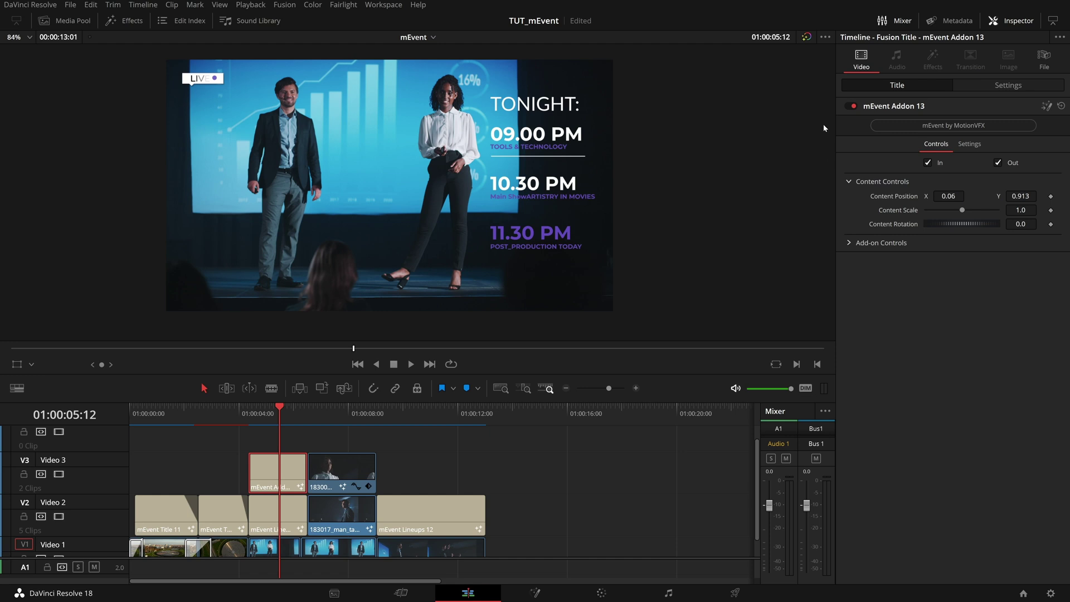
Enable the badge gradient in mEvent Addon 13's add-on controls
left_click(847, 245)
scroll(859, 289, "down", 3)
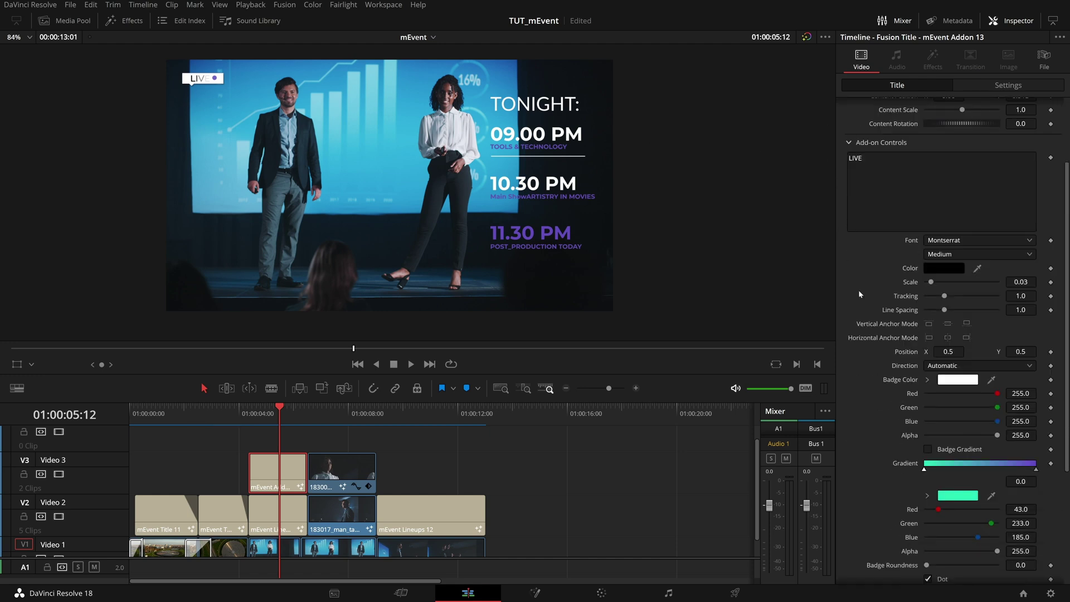
left_click(941, 453)
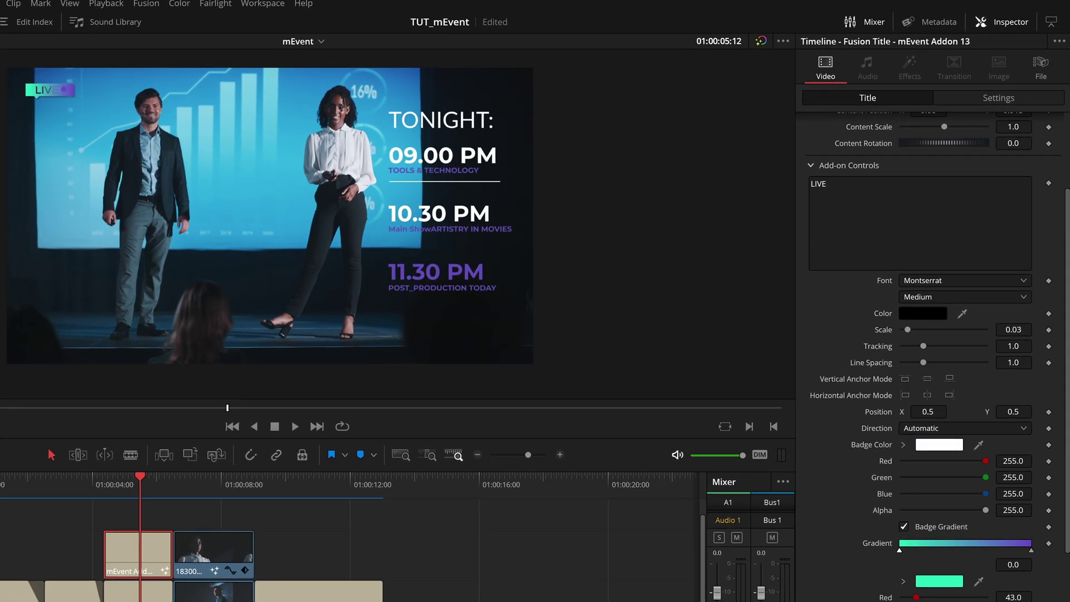
Enlarge the LIVE badge in the viewer and set the red value of the gradient's starting colour to 0
scroll(36, 100, "up", 2)
left_click_drag(36, 99, 112, 121)
scroll(189, 148, "up", 2)
scroll(208, 161, "up", 5)
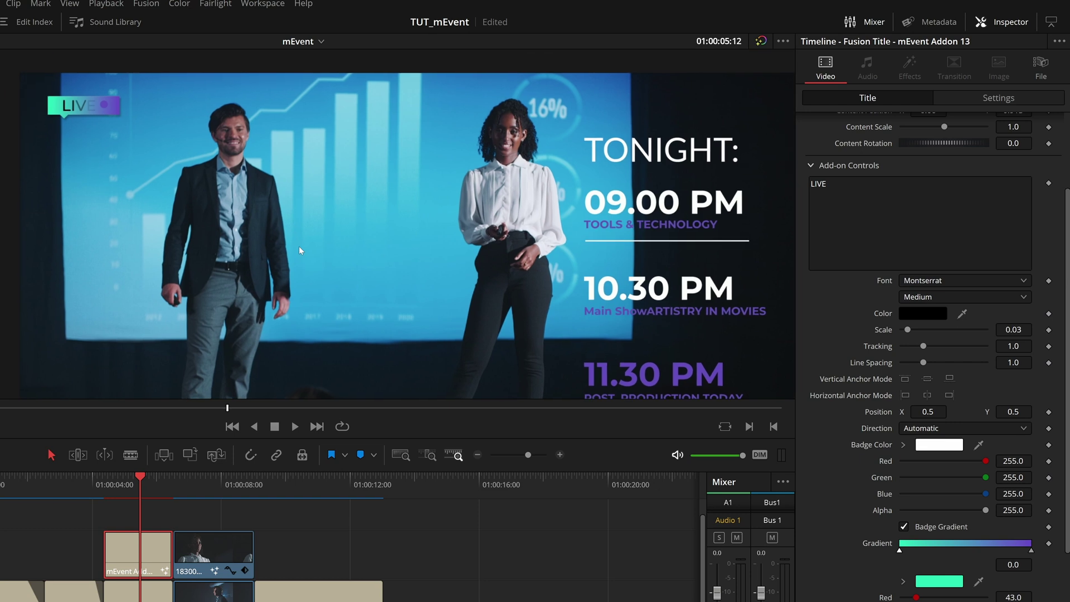
scroll(145, 196, "up", 1)
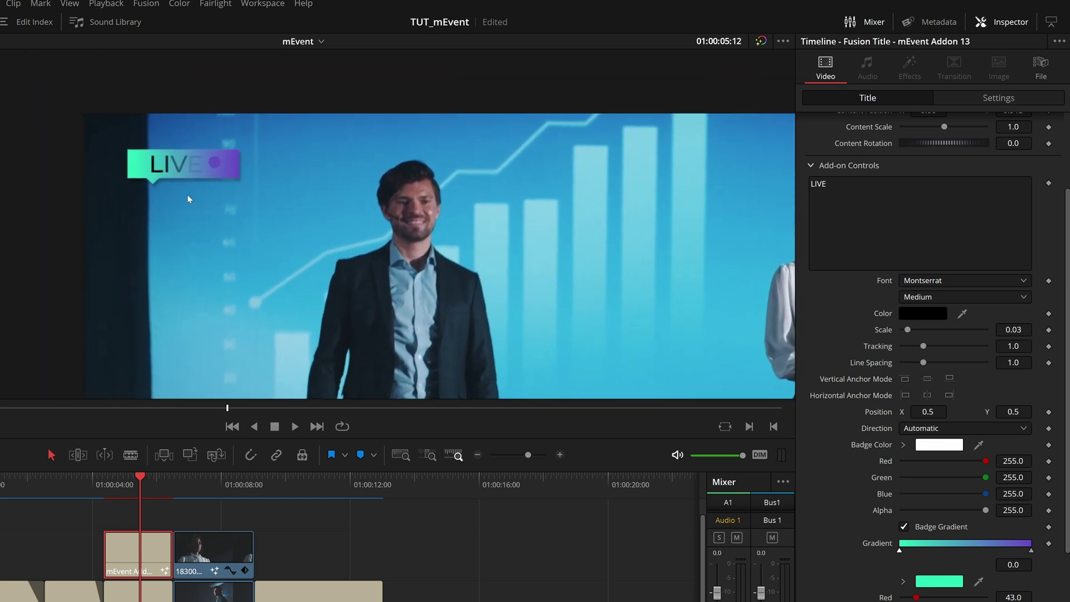
scroll(917, 512, "down", 2)
left_click_drag(916, 520, 899, 519)
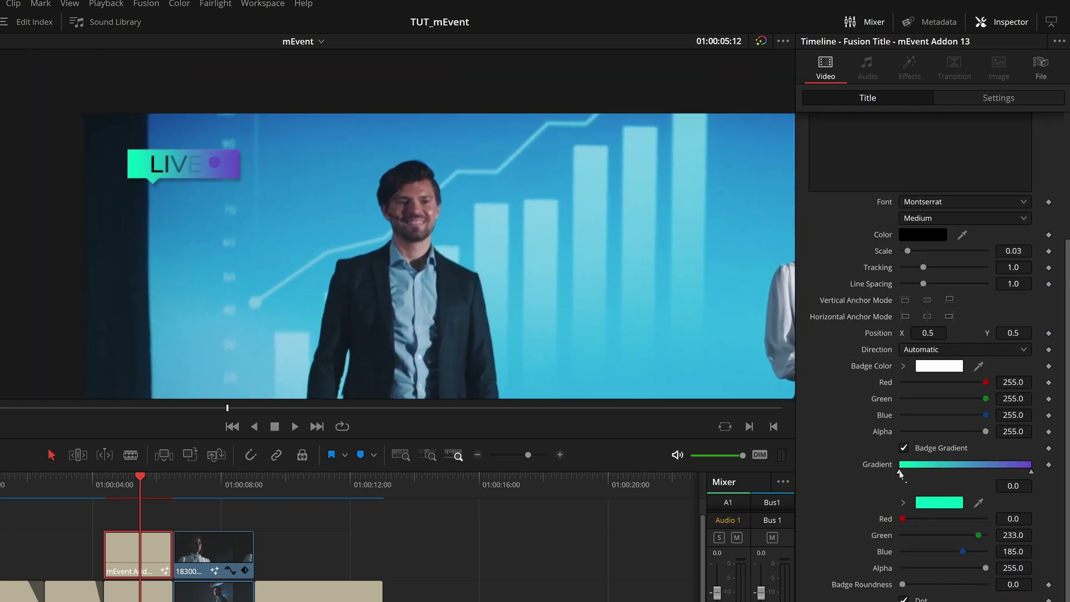
Recolour the badge gradient's end stop magenta, add a pale yellow stop near the middle at about 0.44, and save the project
left_click(1031, 472)
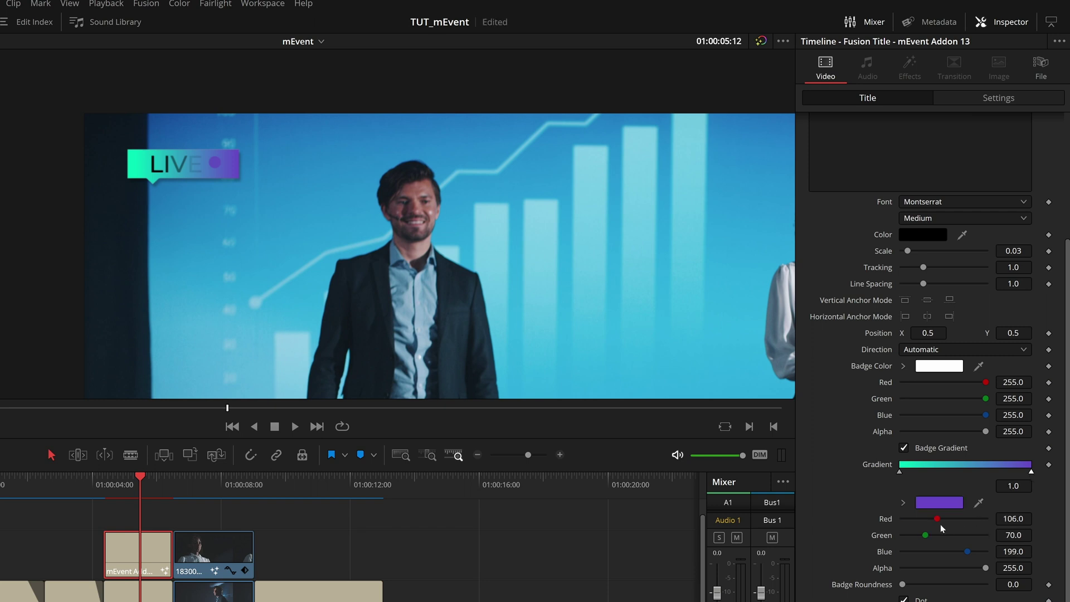
left_click(959, 468)
left_click_drag(935, 519, 989, 536)
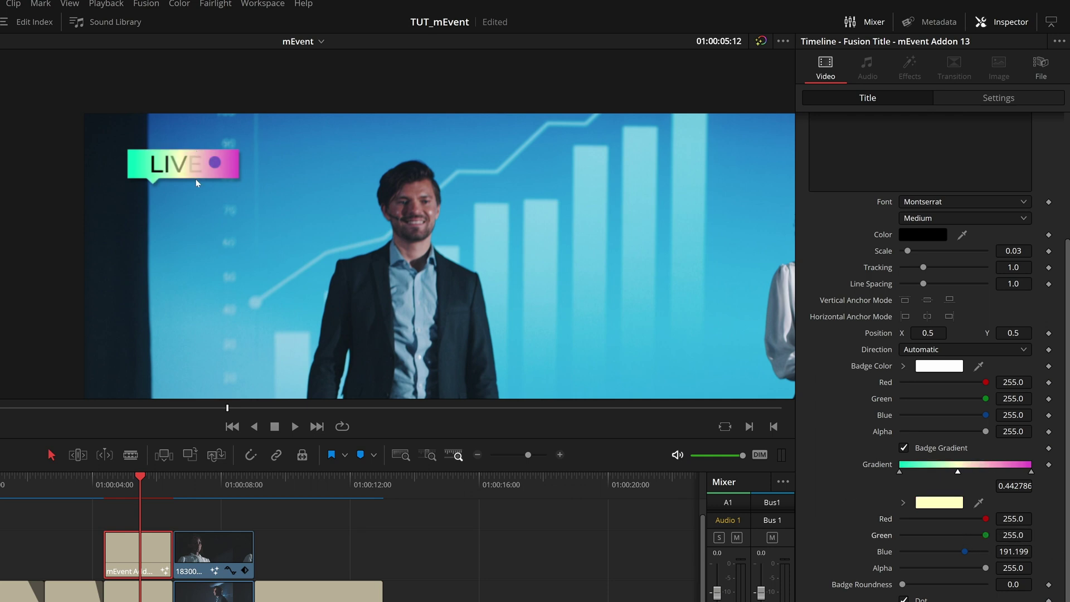
key("ctrl+s")
Undo the badge gradient edits and the last horizontal position adjustment to return to the plain white LIVE badge
left_click(368, 253)
key("ctrl+s")
key("ctrl+z")
key("ctrl+z")
key("ctrl+z")
key("ctrl+z")
key("ctrl+z")
key("ctrl+z")
key("ctrl+z")
key("ctrl+z")
key("ctrl+z")
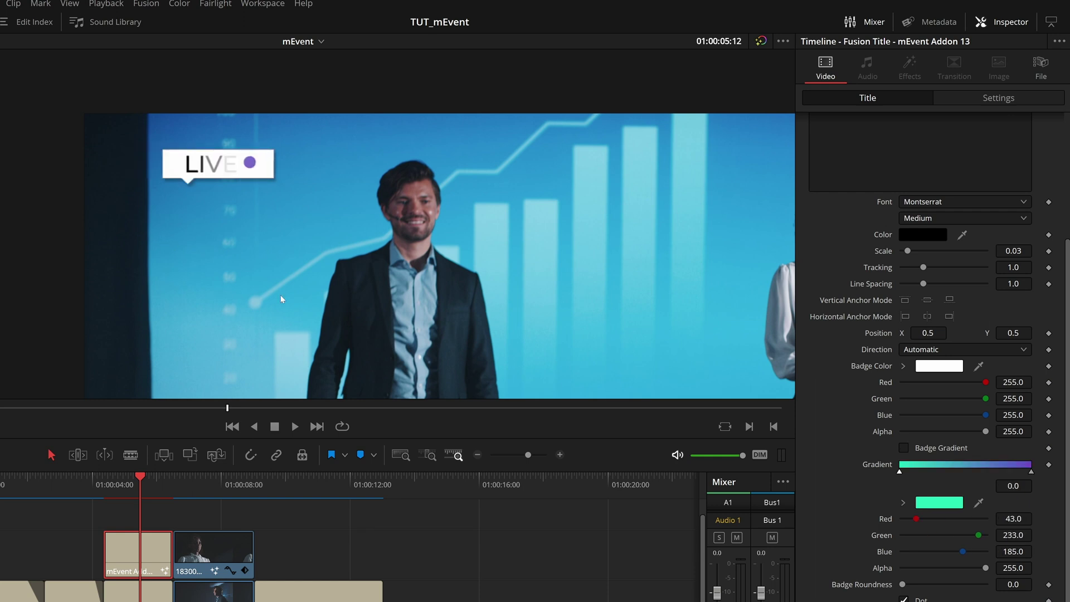
Add an adjustment clip above mEvent Addon 13 and trim its end to match the add-on clip's end
scroll(468, 258, "down", 4)
left_click_drag(483, 310, 370, 221)
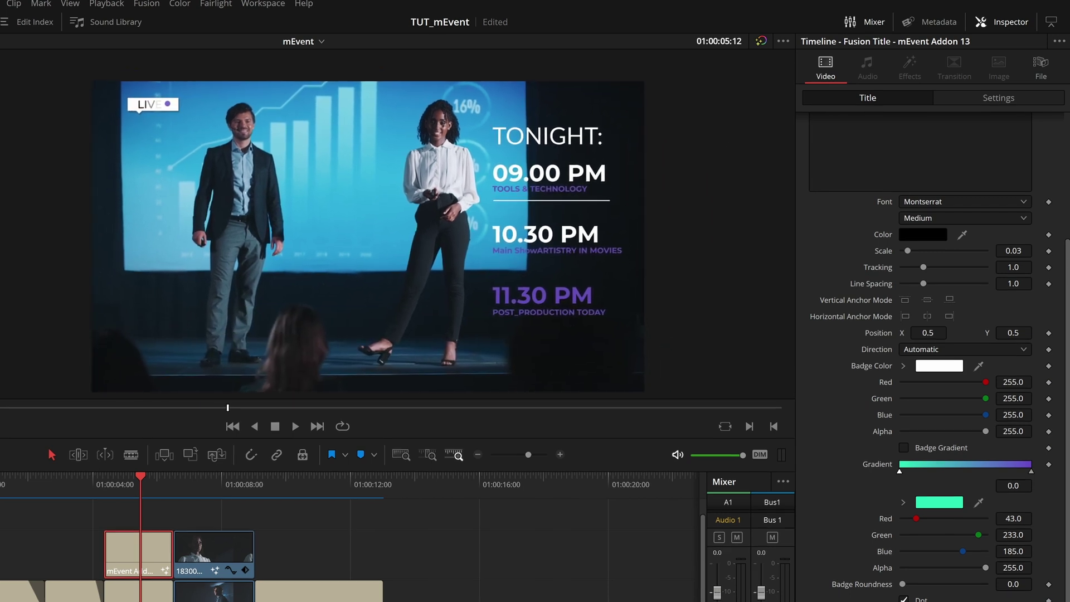
left_click(123, 21)
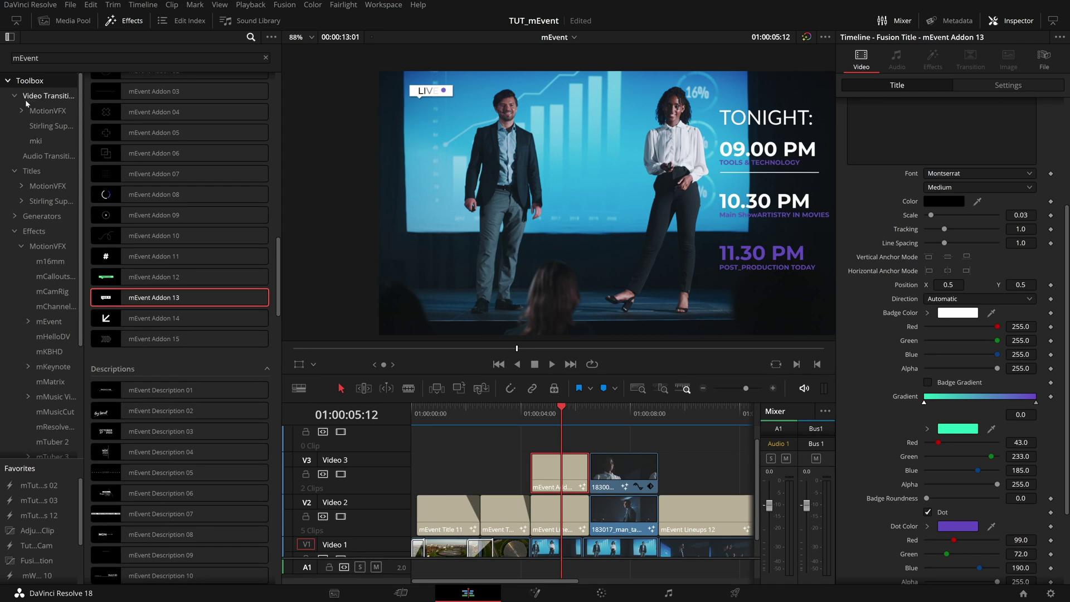
left_click(34, 232)
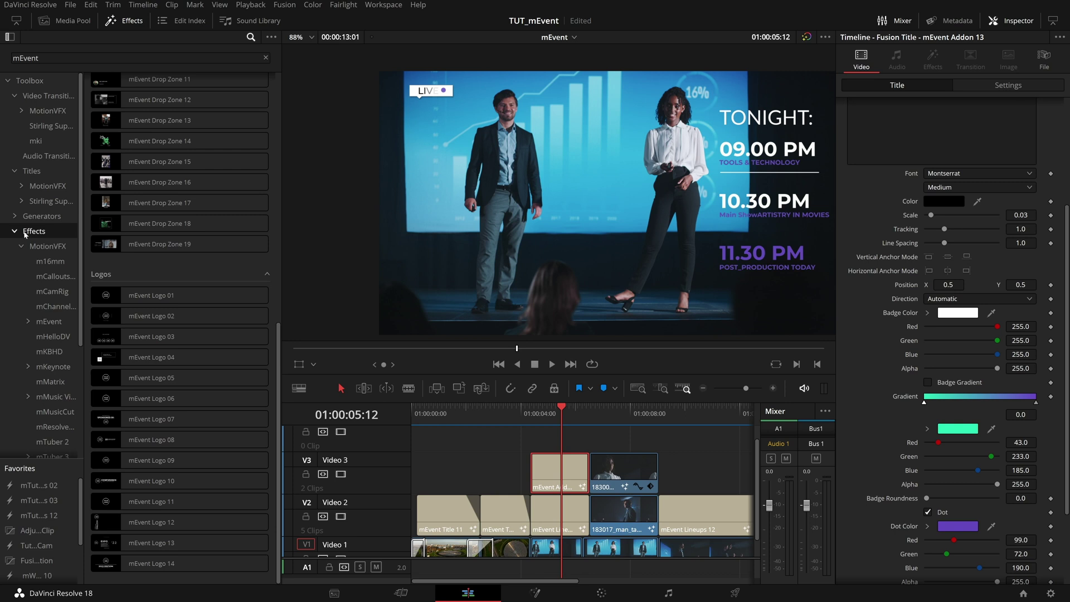
left_click(265, 57)
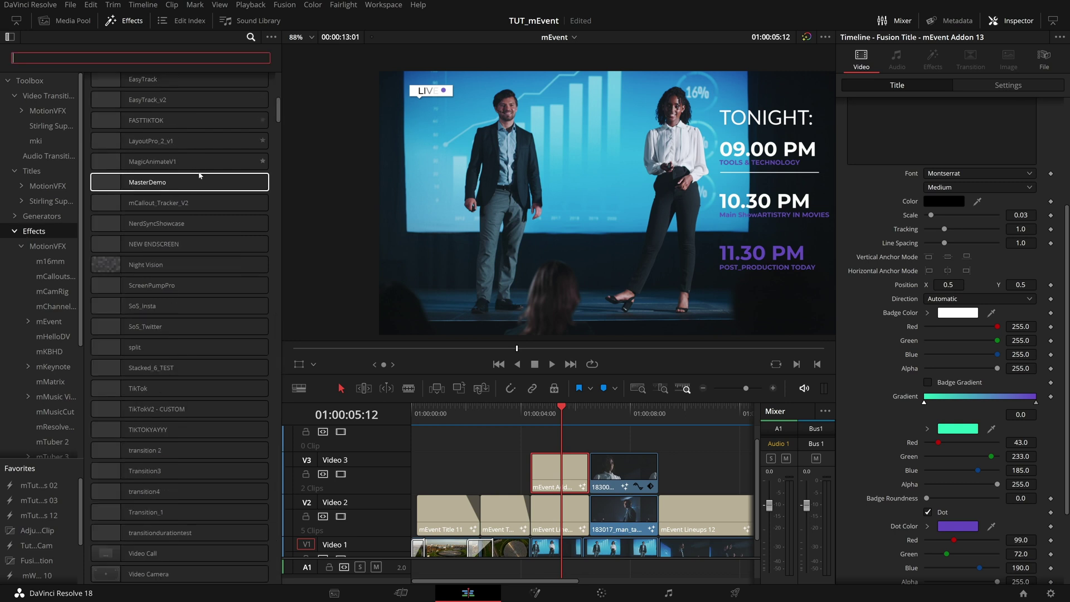
left_click_drag(151, 103, 550, 444)
left_click_drag(663, 438, 588, 437)
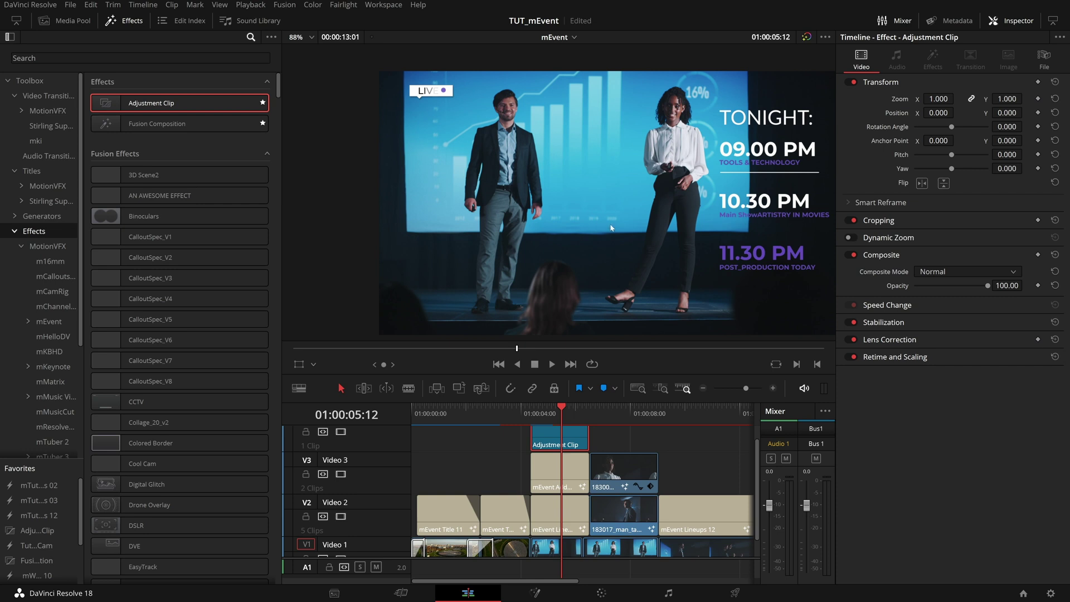
Search the effects library for "meven" and apply mEvent Logo 10 to the adjustment clip
left_click(30, 80)
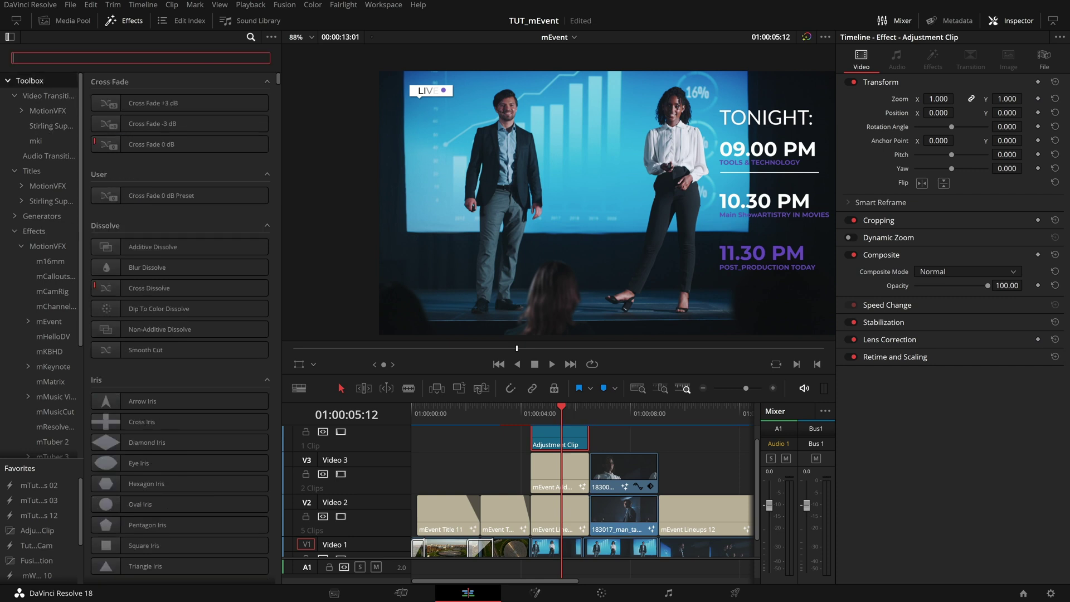
type("meven")
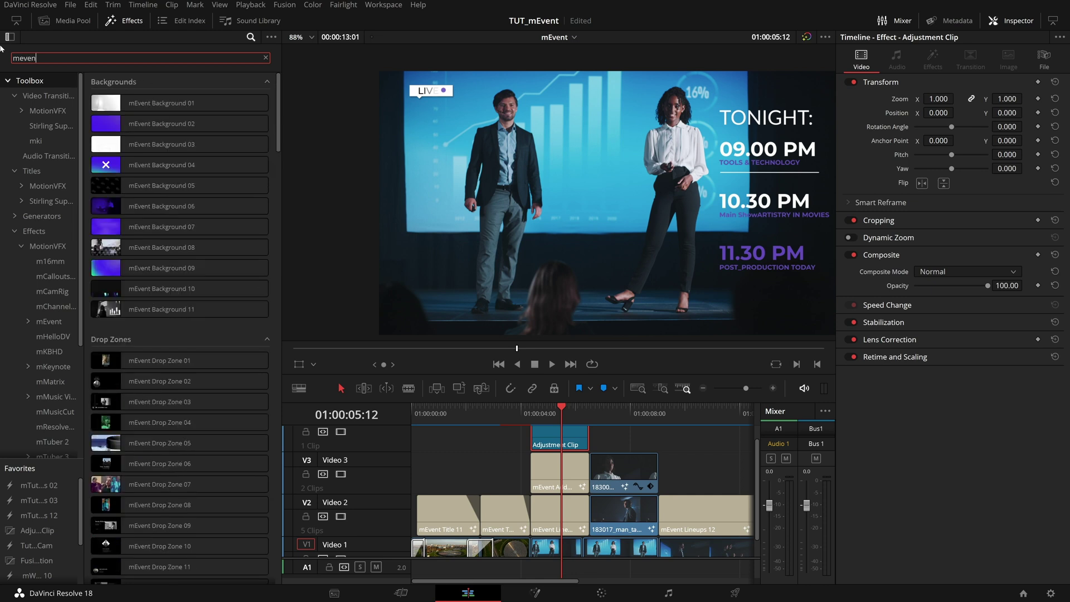
scroll(159, 282, "down", 10)
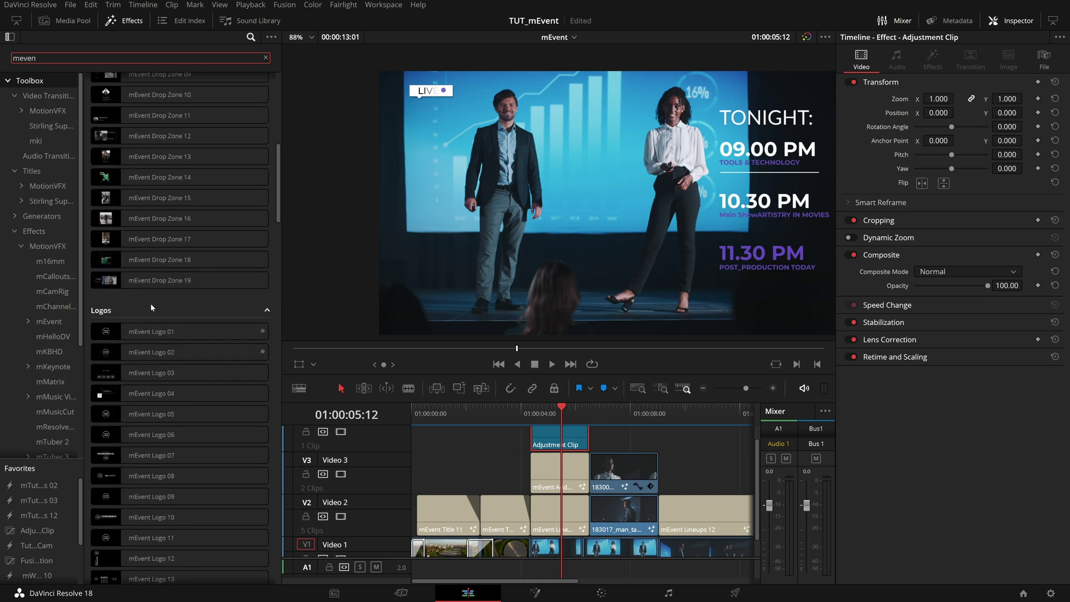
scroll(159, 282, "down", 3)
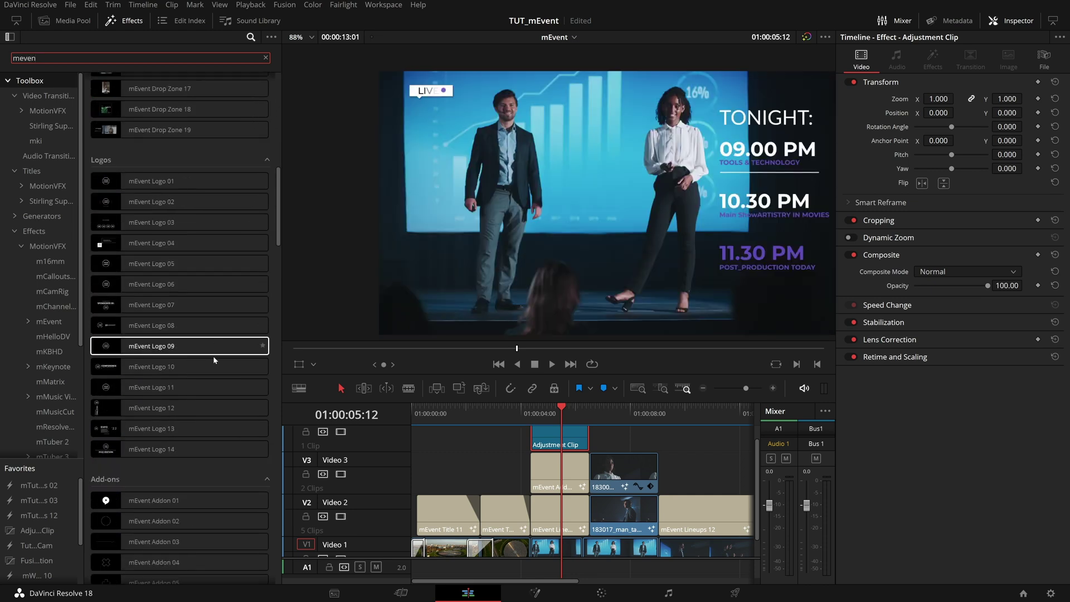
left_click_drag(143, 371, 545, 445)
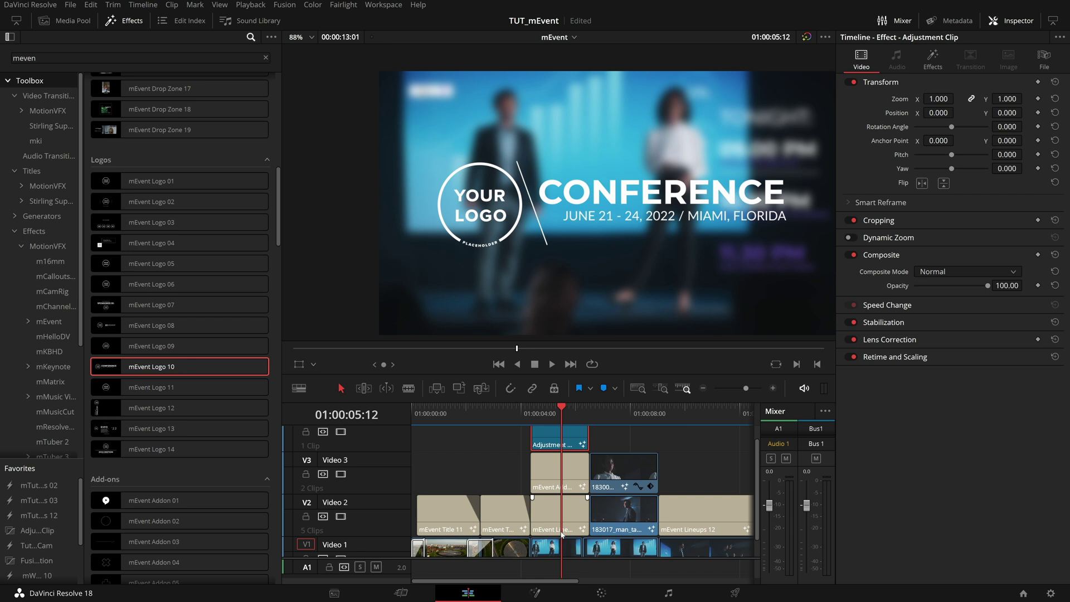
left_click(125, 21)
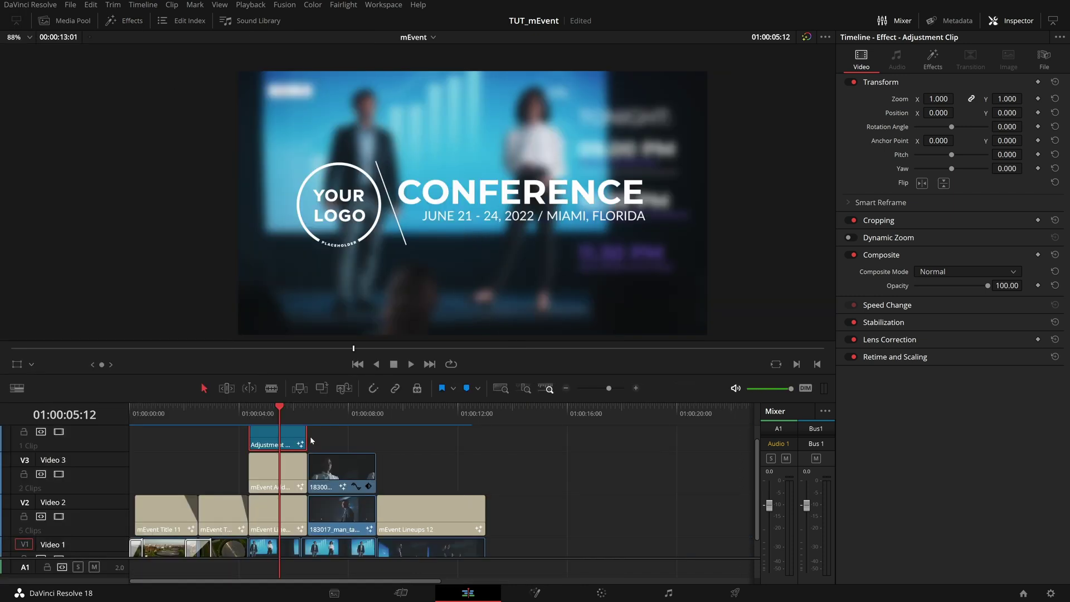
Set mEvent Logo 10's content scale to 0.522 and its content position to X 0.296, Y 0.21
left_click(934, 57)
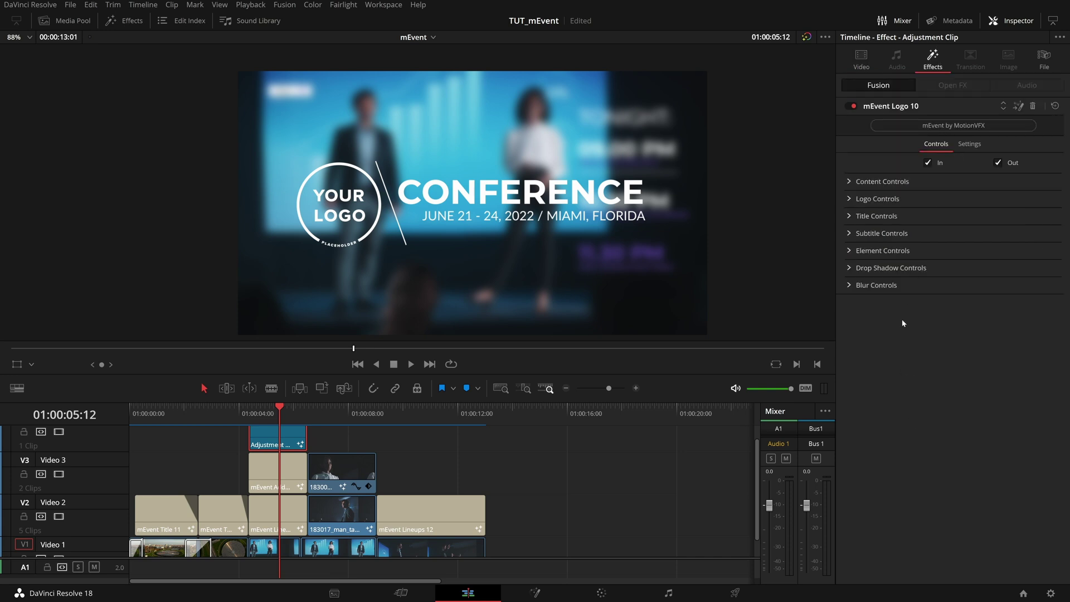
left_click(849, 182)
left_click_drag(962, 209, 953, 209)
left_click_drag(1021, 196, 923, 197)
left_click_drag(1020, 211, 945, 210)
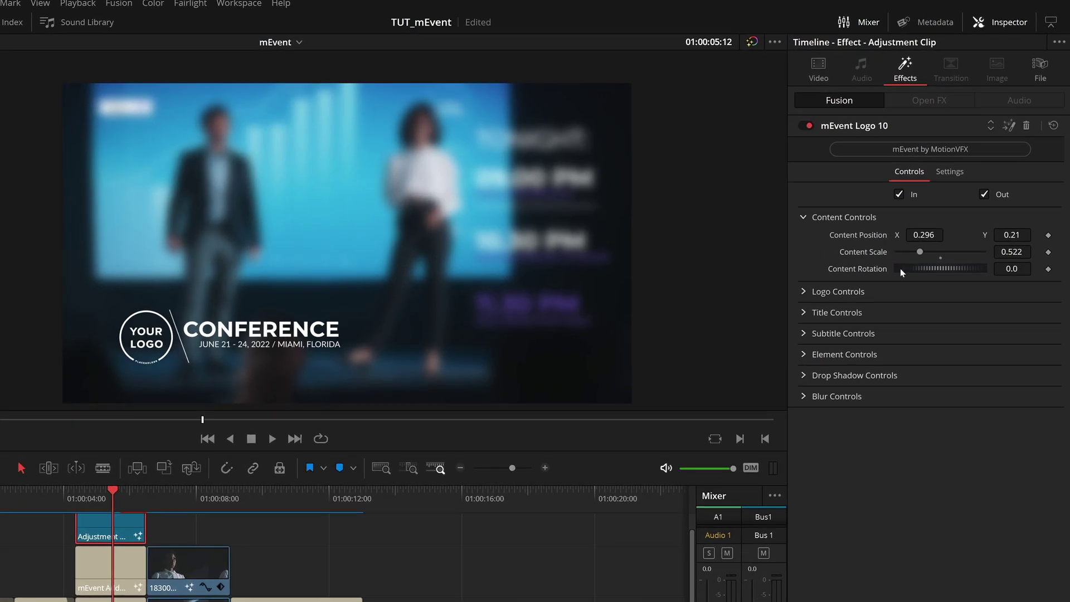
Turn off the background blur in mEvent Logo 10's blur controls and save the project
left_click(804, 396)
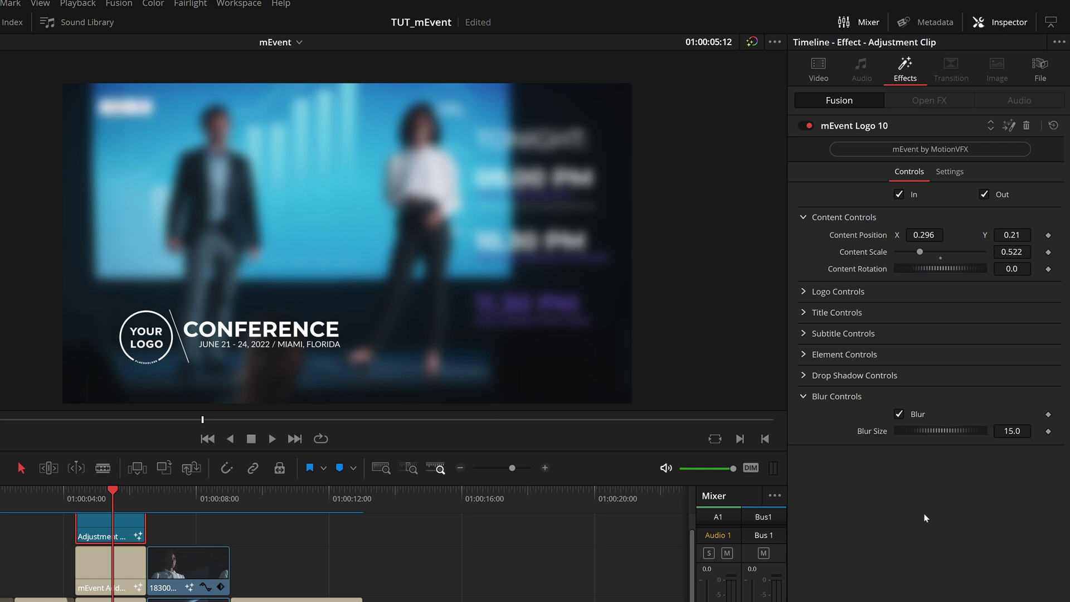
left_click(899, 414)
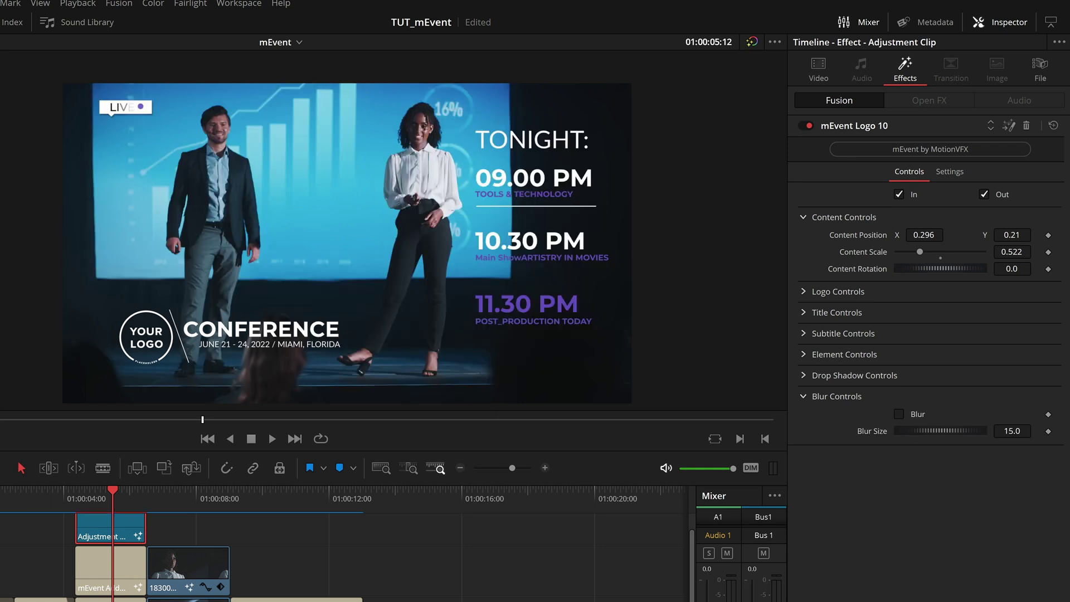
key("ctrl+s")
left_click(906, 414)
Replace the title text of mEvent Logo 10 with "GRAFX FLOW TEAM"
left_click(805, 313)
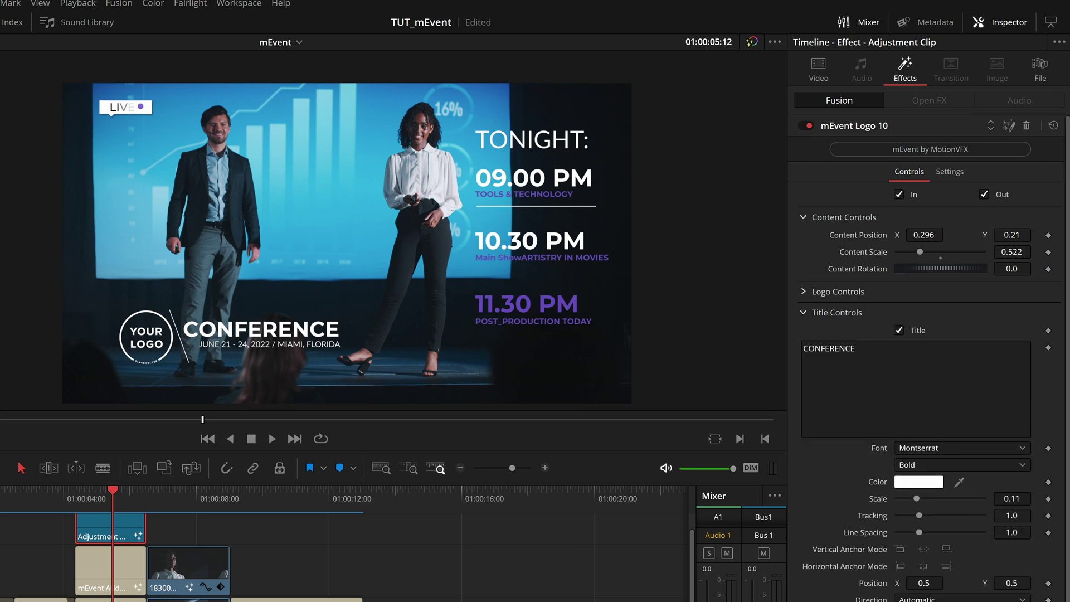
left_click_drag(857, 349, 804, 349)
key("BackSpace")
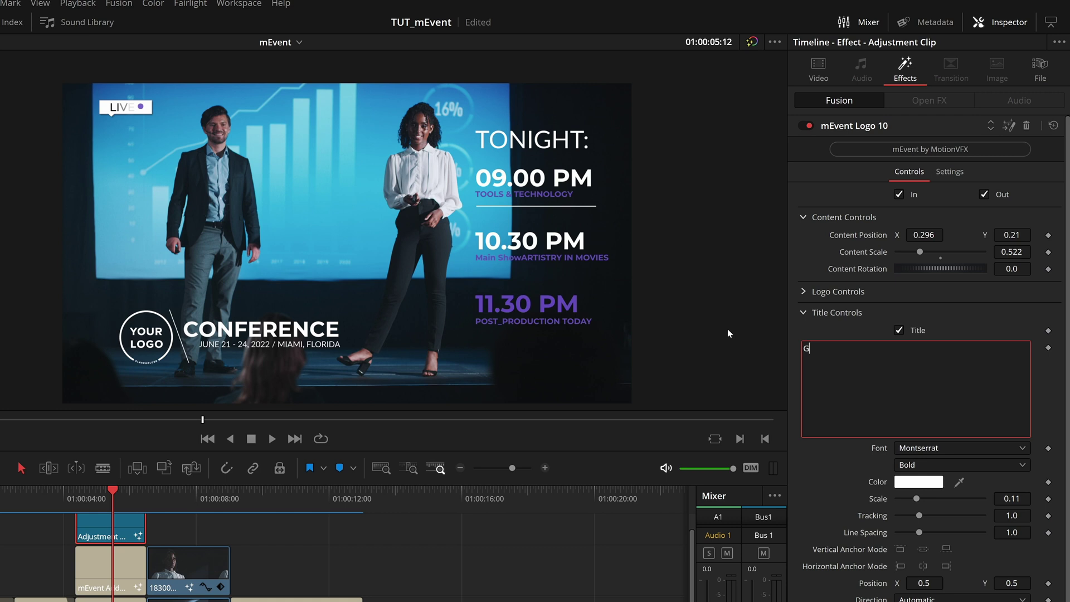
type("GRAFX FLOW TEAM")
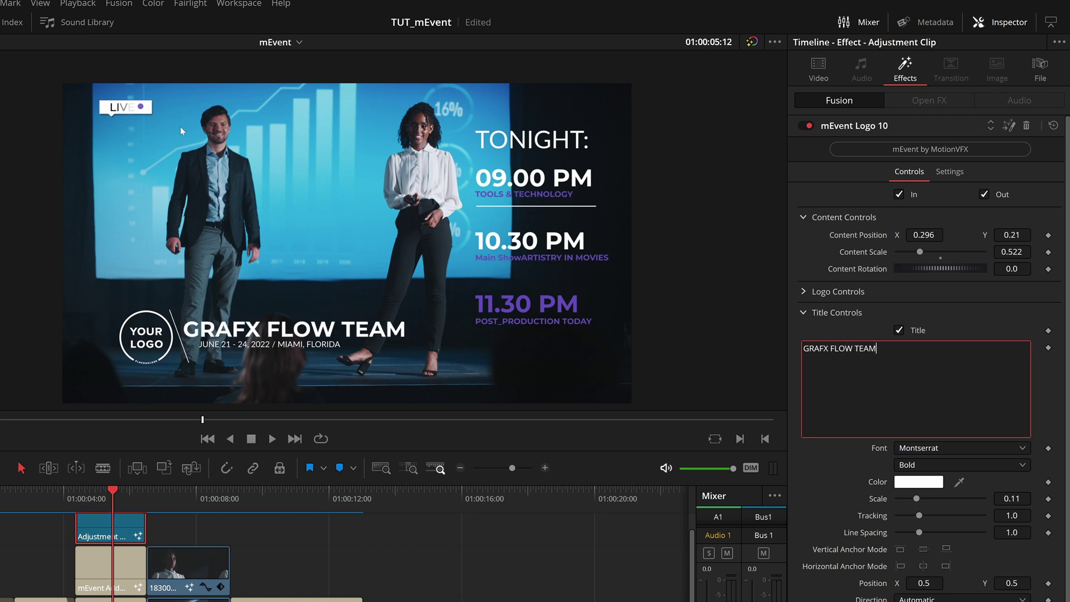
Replace the subtitle text of mEvent Logo 10 with "SPECIAL EFFECTS STUDIOS / MIAMI, FLOIRIDA"
scroll(925, 357, "down", 1)
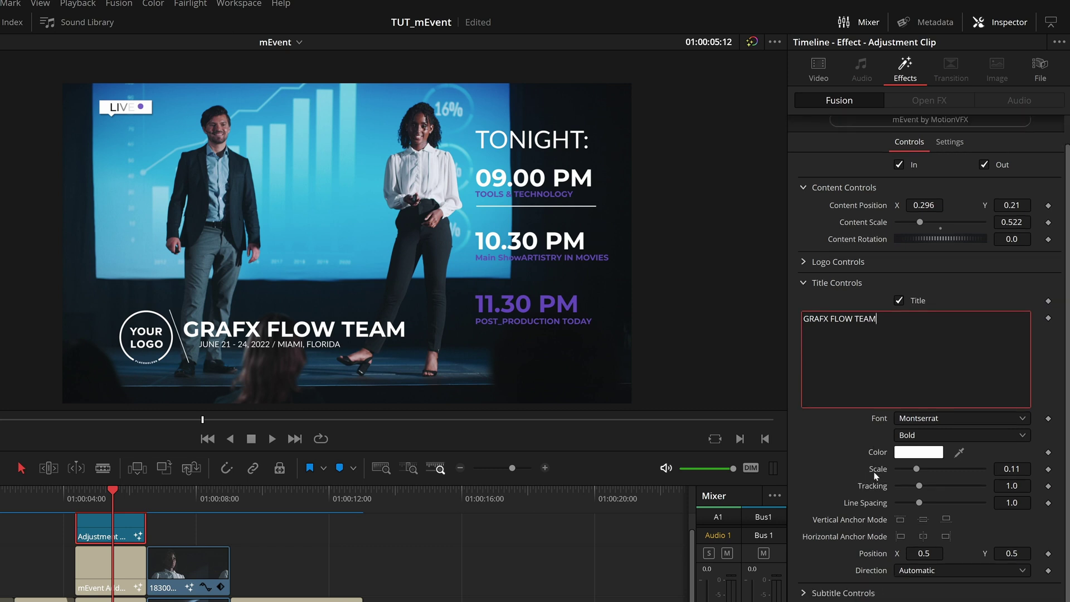
scroll(925, 357, "down", 6)
left_click_drag(942, 467, 735, 438)
type("SPE")
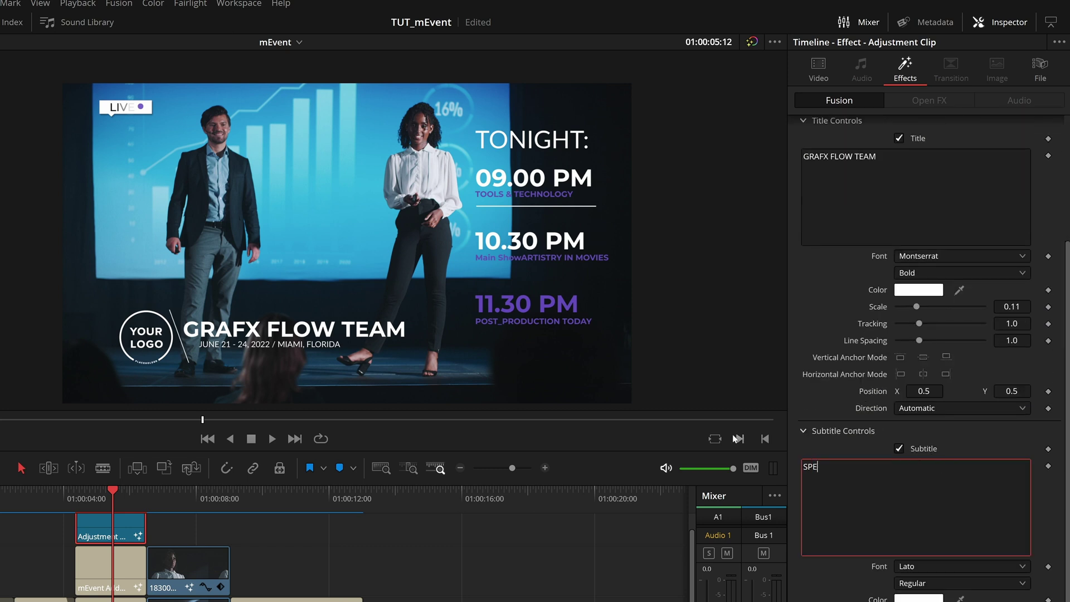
type("CIAL EFFSPECIAL EFFECTS")
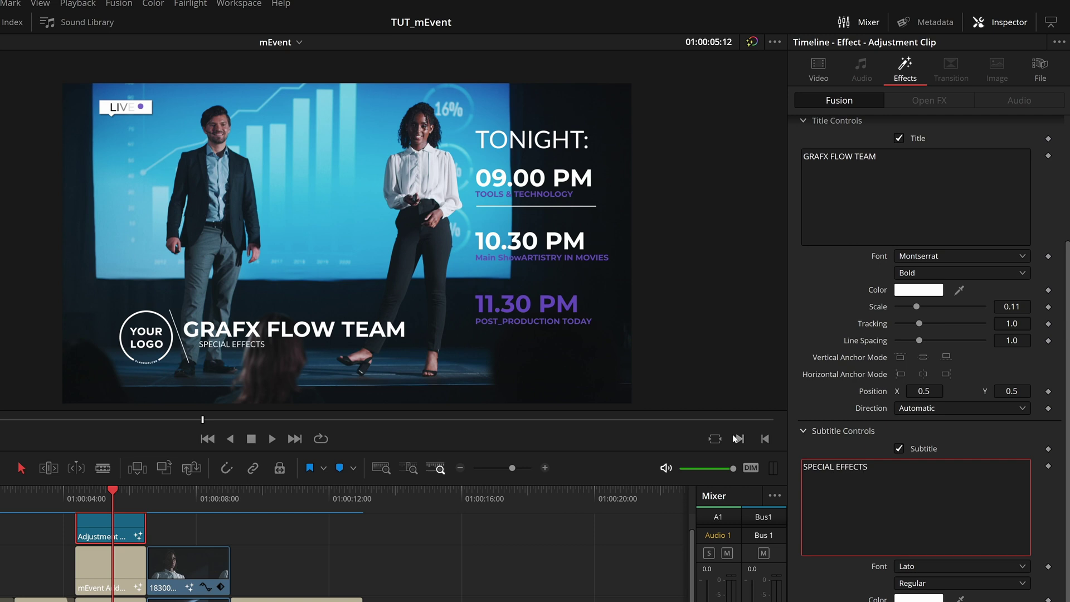
type(" STUDIOS / MIAMI, FLOIRIDA")
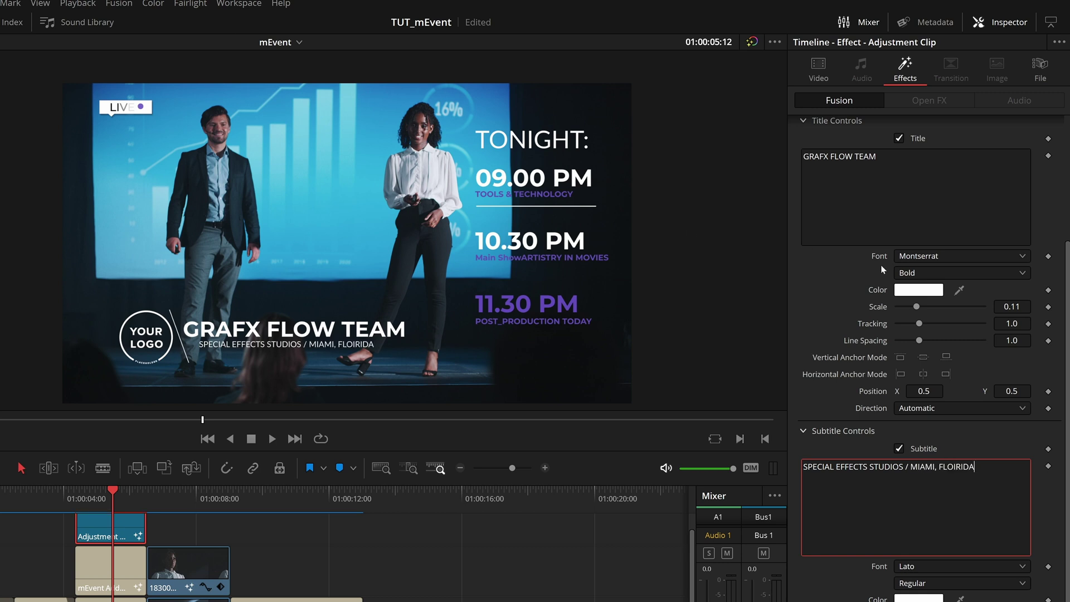
Reduce the logo overlay's content scale to 0.38, shift its content position to X 0.219, and check the placeholder logo up close
scroll(912, 289, "up", 5)
left_click_drag(1011, 252, 902, 234)
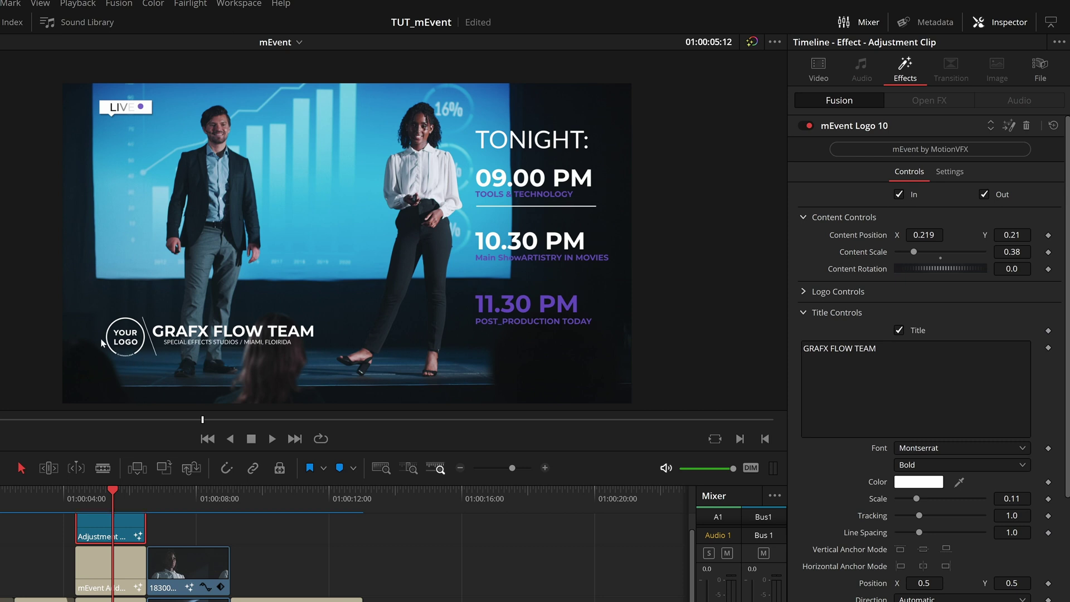
scroll(123, 347, "up", 5)
scroll(96, 282, "up", 2)
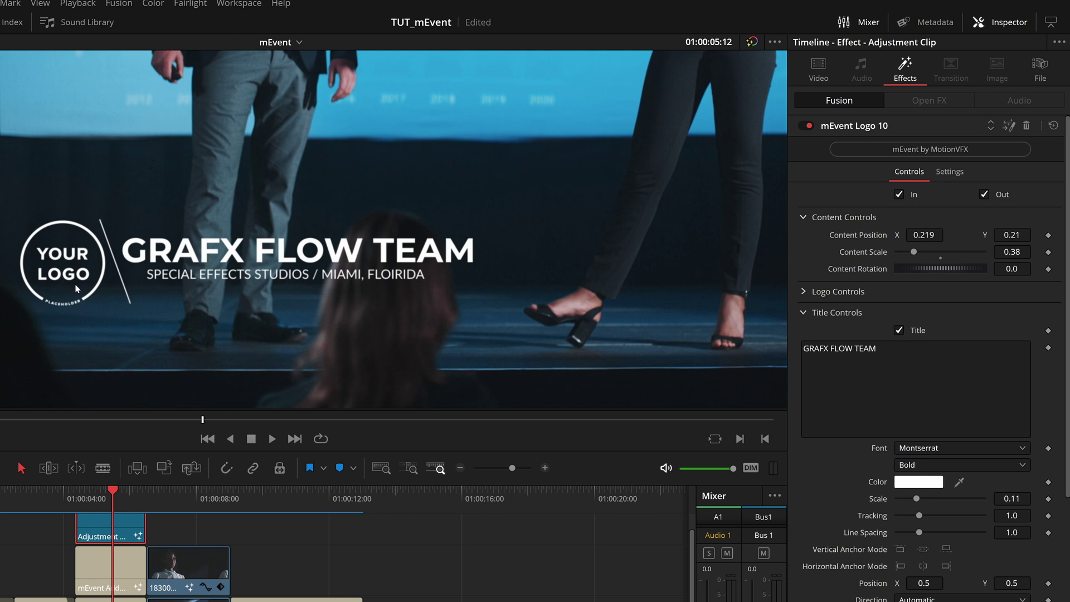
scroll(76, 289, "down", 5)
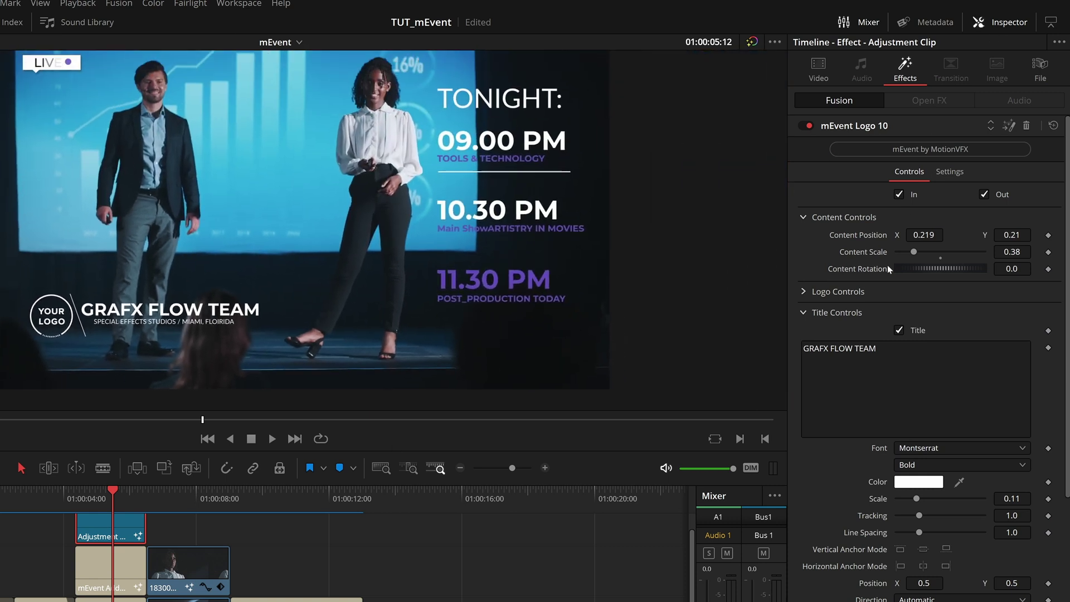
Load the white G-shaped logo image from the mEvent tutorial folder as the logo source of mEvent Logo 10
left_click(806, 312)
left_click(805, 333)
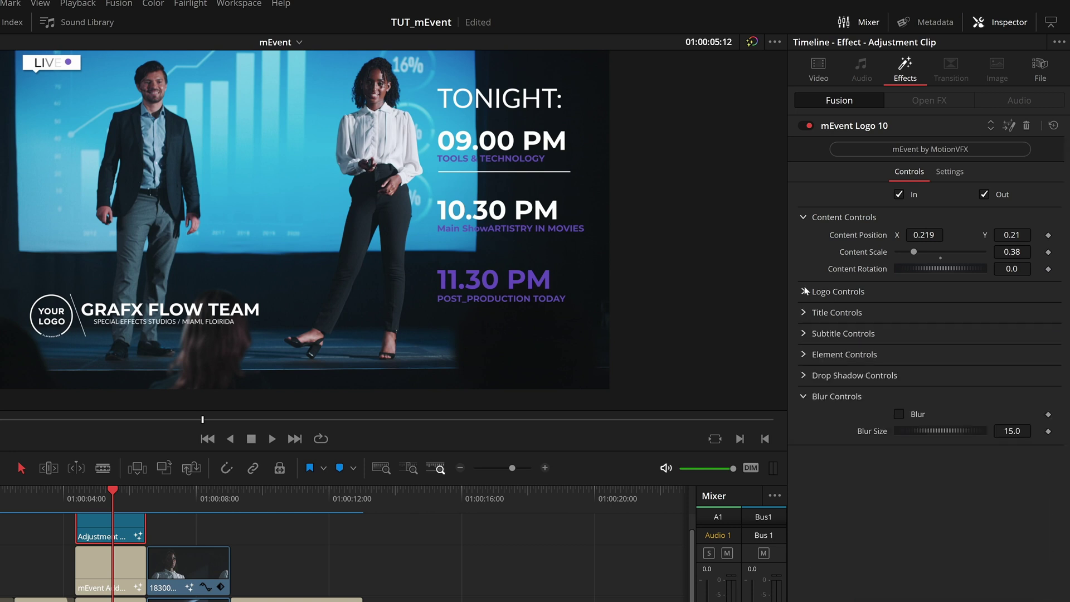
left_click(806, 291)
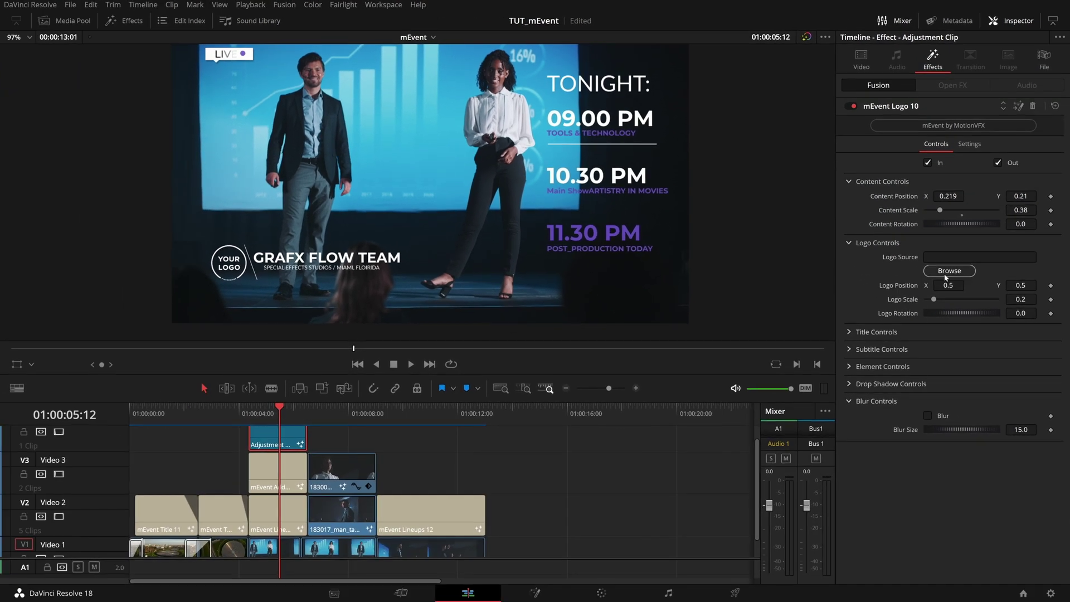
left_click(925, 325)
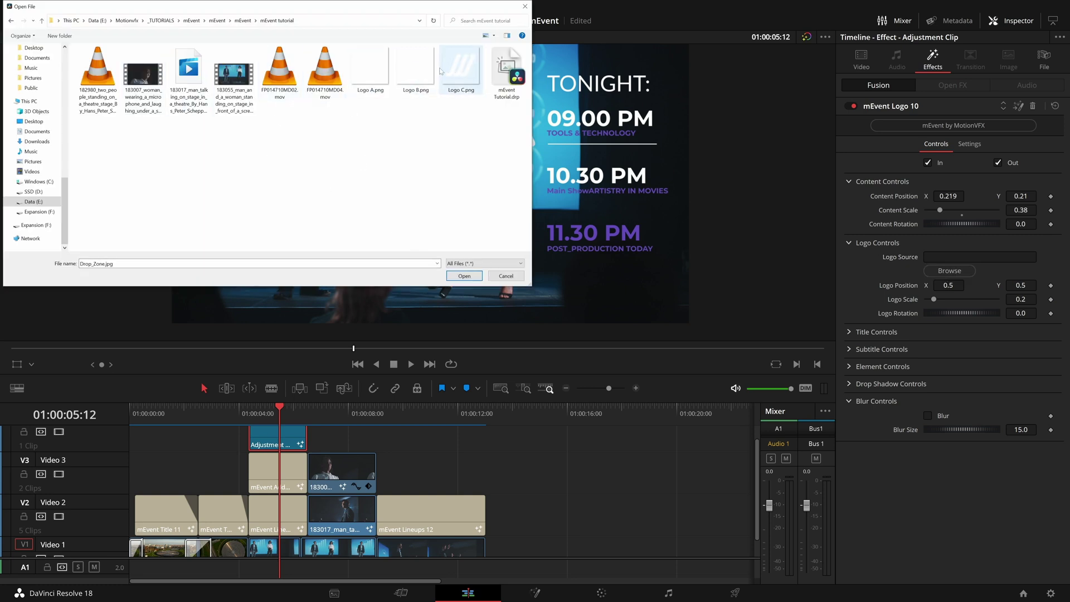
left_click(434, 84)
left_click(466, 277)
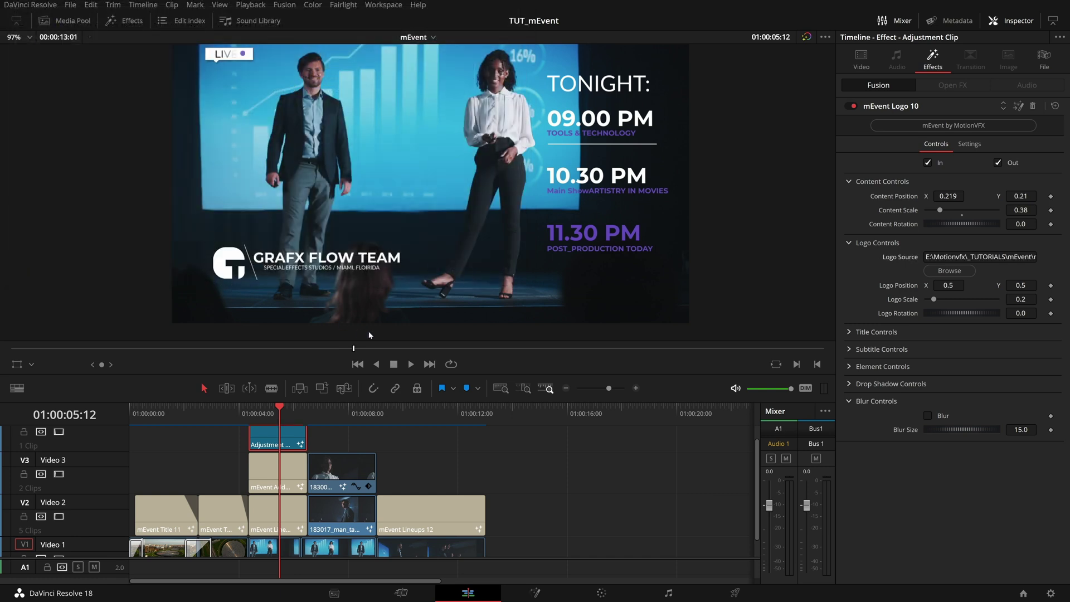
Fine-tune the loaded logo with a scale of 0.19 and a position of X 0.495, Y 0.494
mouse_move(1021, 285)
left_mouse_down()
mouse_move(1036, 285)
mouse_move(1019, 285)
mouse_move(1030, 299)
mouse_move(1015, 300)
left_mouse_up()
left_click_drag(949, 285, 946, 285)
left_click_drag(1020, 285, 1017, 285)
left_click(536, 473)
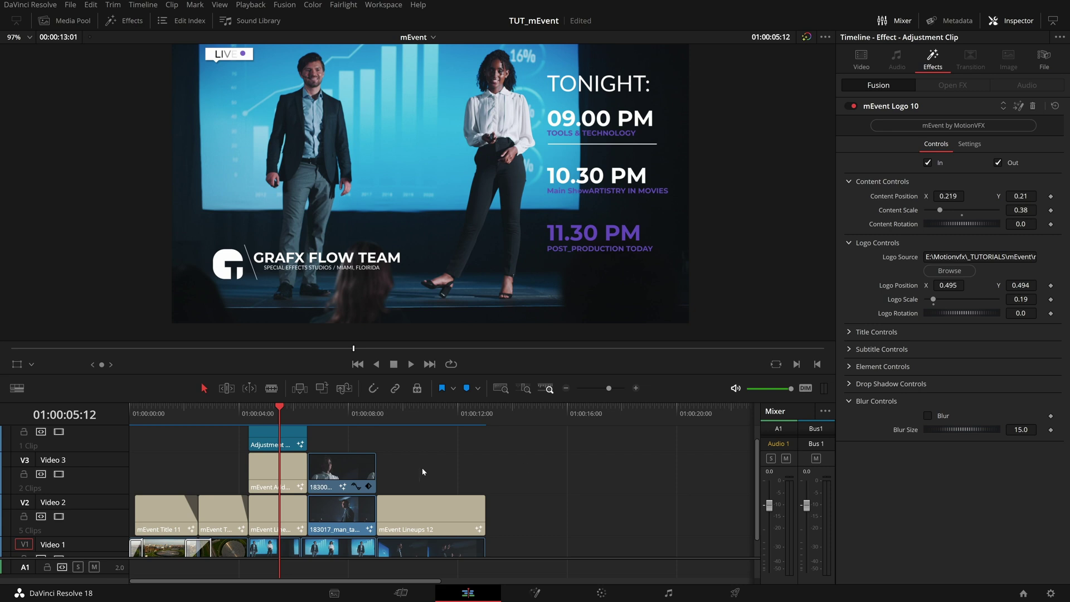
Check how the overlays end near 01:00:06:09 and add short fade-outs to the mEvent Addon 13 and mEvent Lineups 07 clips
scroll(407, 475, "up", 5)
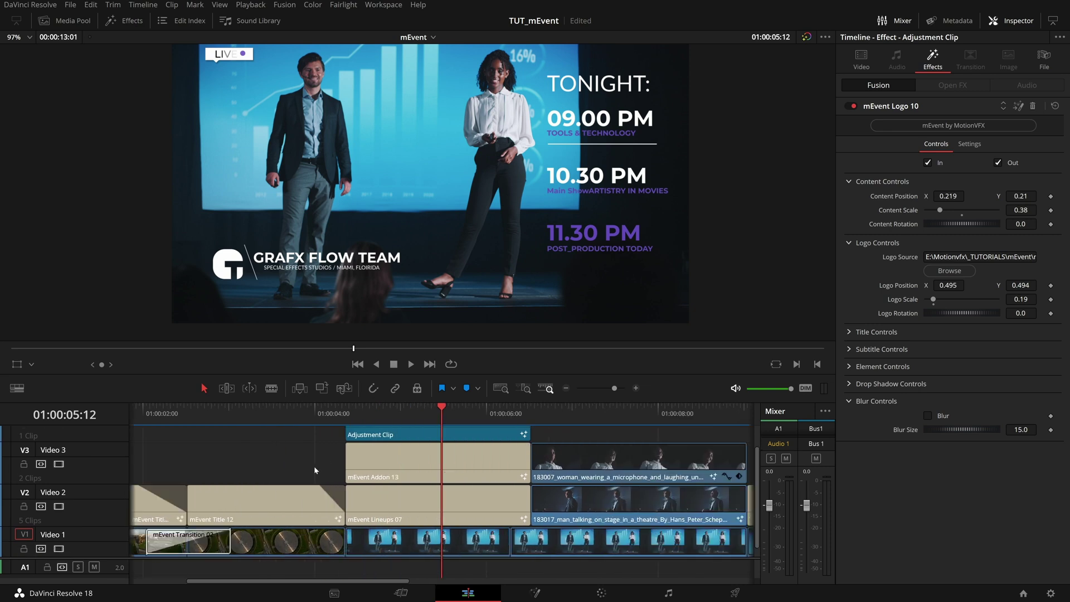
left_click_drag(436, 416, 524, 407)
scroll(442, 256, "down", 1)
left_click(517, 414)
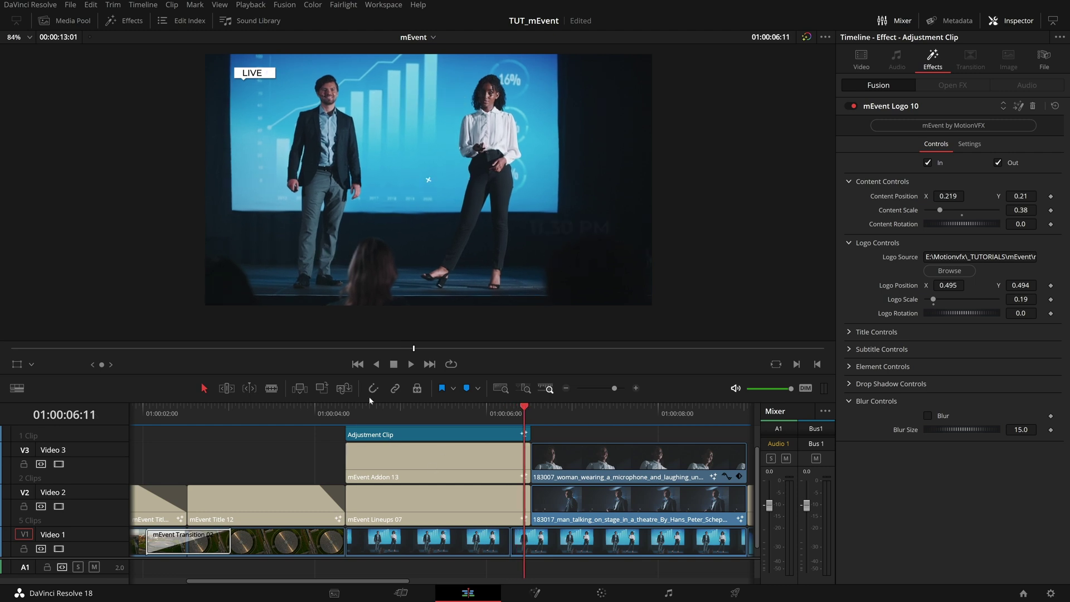
mouse_move(501, 412)
left_mouse_down()
mouse_move(474, 414)
mouse_move(528, 415)
mouse_move(516, 425)
left_mouse_up()
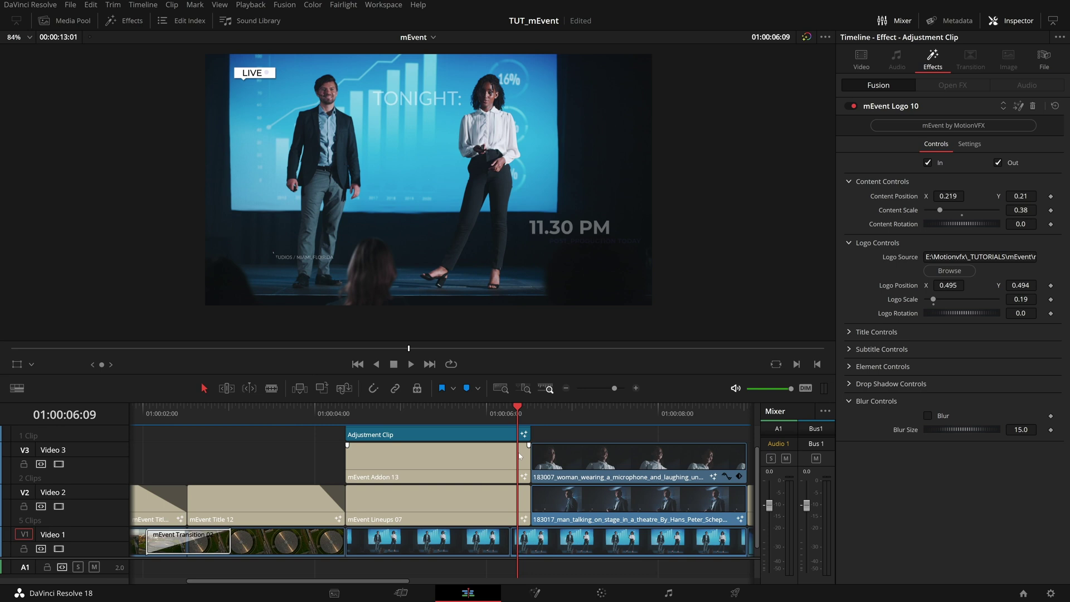
left_click_drag(528, 444, 505, 446)
left_click_drag(528, 487, 508, 489)
Go to the drop zone scene at 01:00:07:08 and open the mEvent Background 04 controls of Compound Clip 1
left_click_drag(506, 446, 600, 462)
scroll(517, 446, "up", 1)
scroll(538, 426, "down", 1)
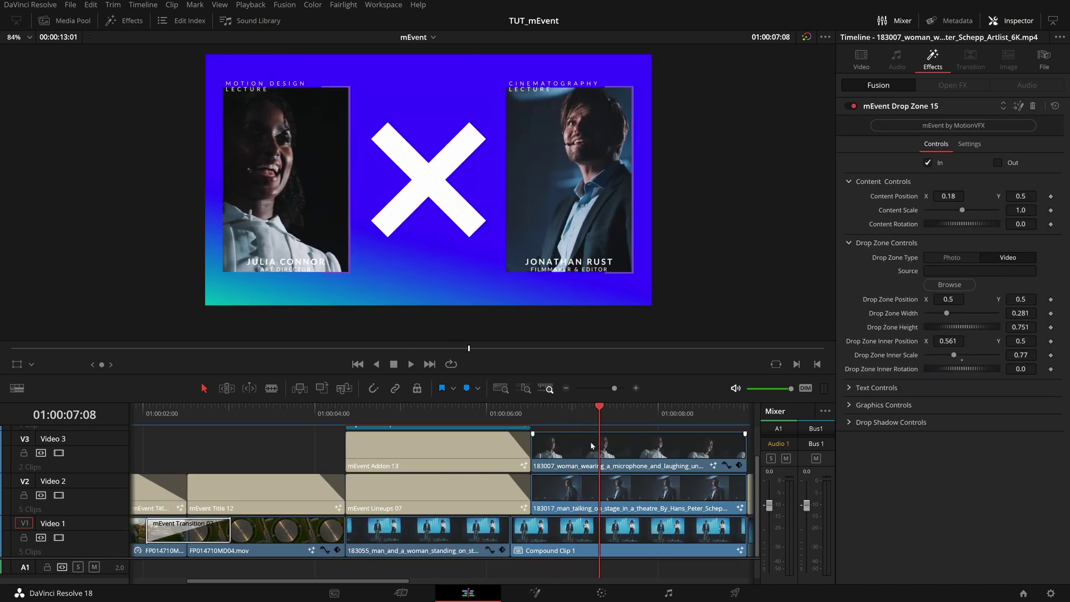
left_click(490, 260)
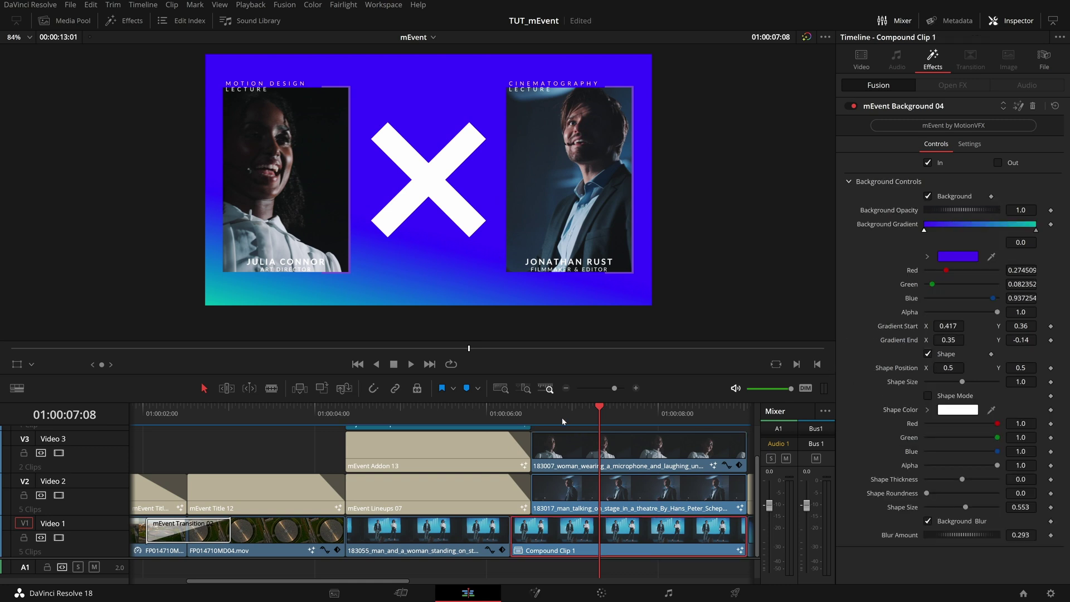
Disable the two drop zone clips, 183007 on Video 3 and 183017 on Video 2, and go back to 01:00:06:11
mouse_move(518, 415)
left_mouse_down()
mouse_move(543, 427)
mouse_move(514, 424)
mouse_move(524, 429)
left_mouse_up()
scroll(529, 440, "up", 2)
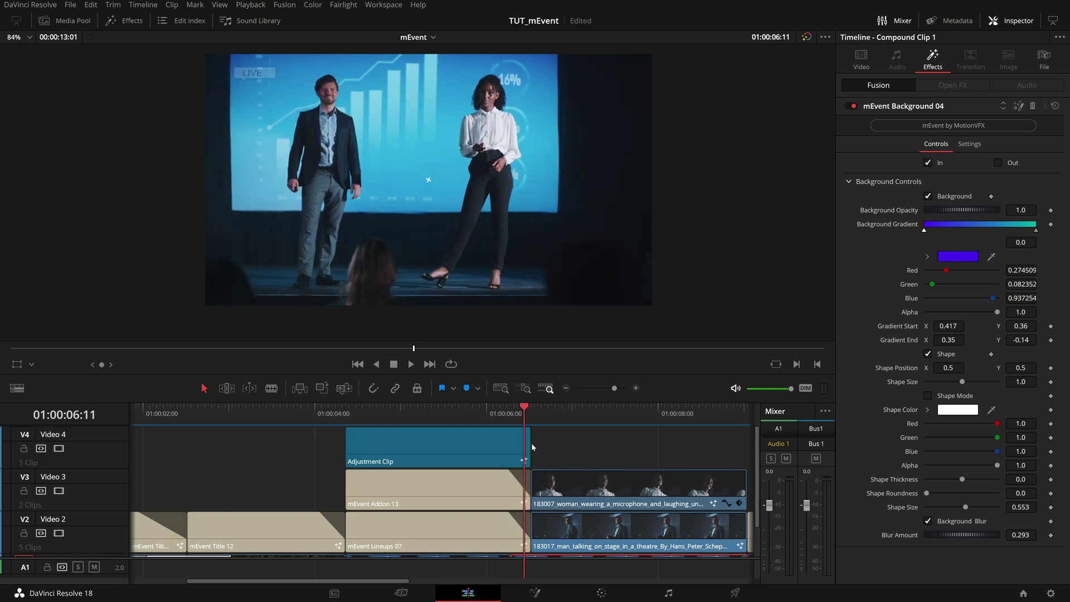
scroll(511, 466, "down", 2)
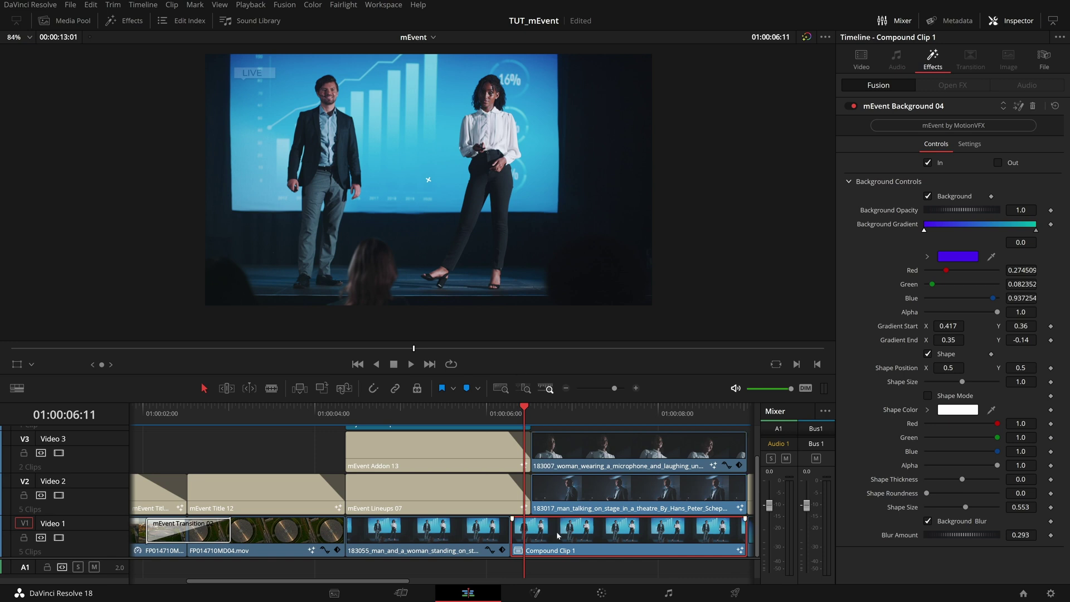
left_click(575, 460)
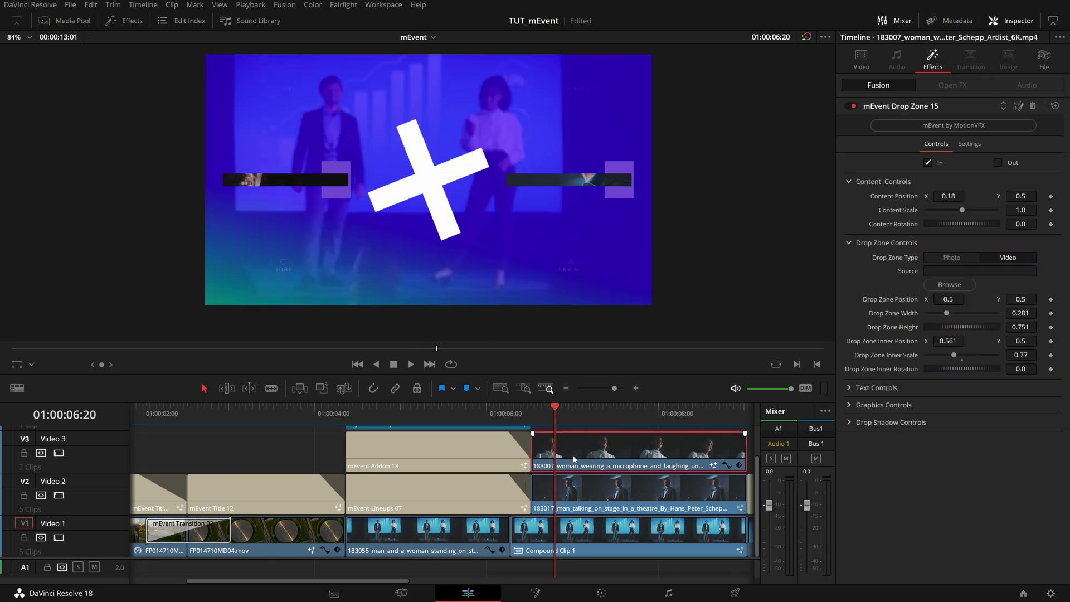
key("d")
left_click(578, 493)
key("d")
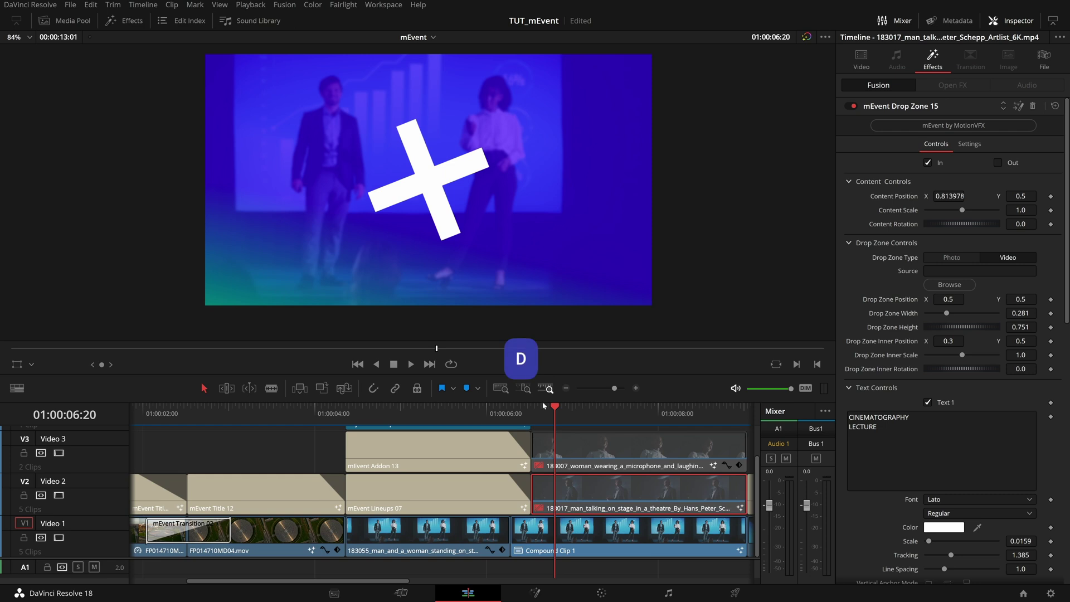
left_click_drag(534, 420, 524, 423)
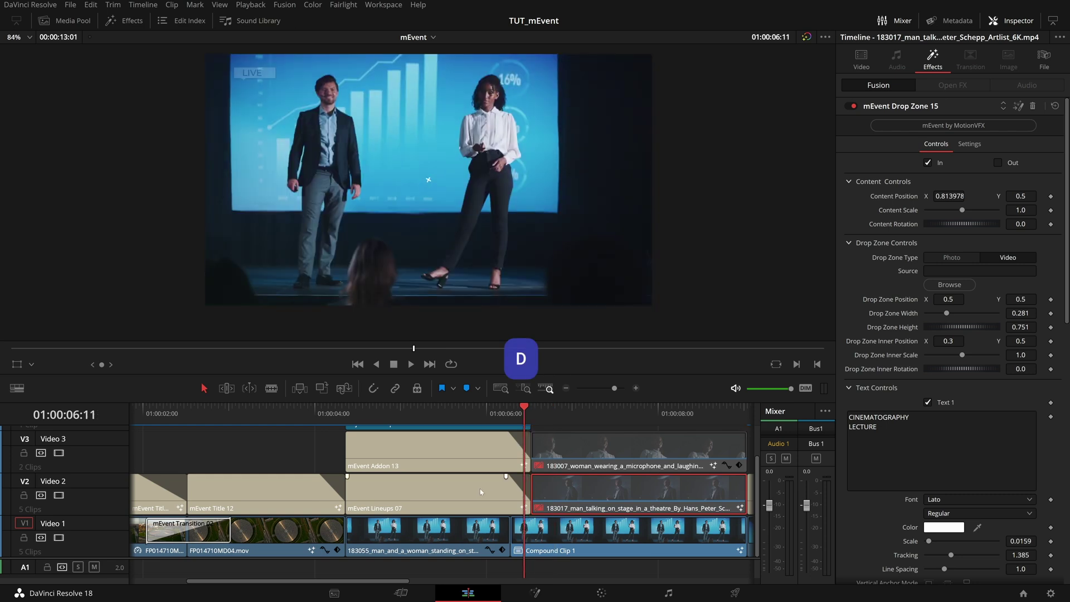
Disable the mEvent Lineups 07, mEvent Addon 13 and Adjustment Clip overlays and preview the bare background up to 01:00:07:02
left_click(482, 492)
key("d")
left_click(448, 453)
scroll(448, 456, "up", 2)
key("d")
left_click(449, 454)
scroll(449, 455, "down", 2)
left_click_drag(524, 446, 578, 454)
key("space")
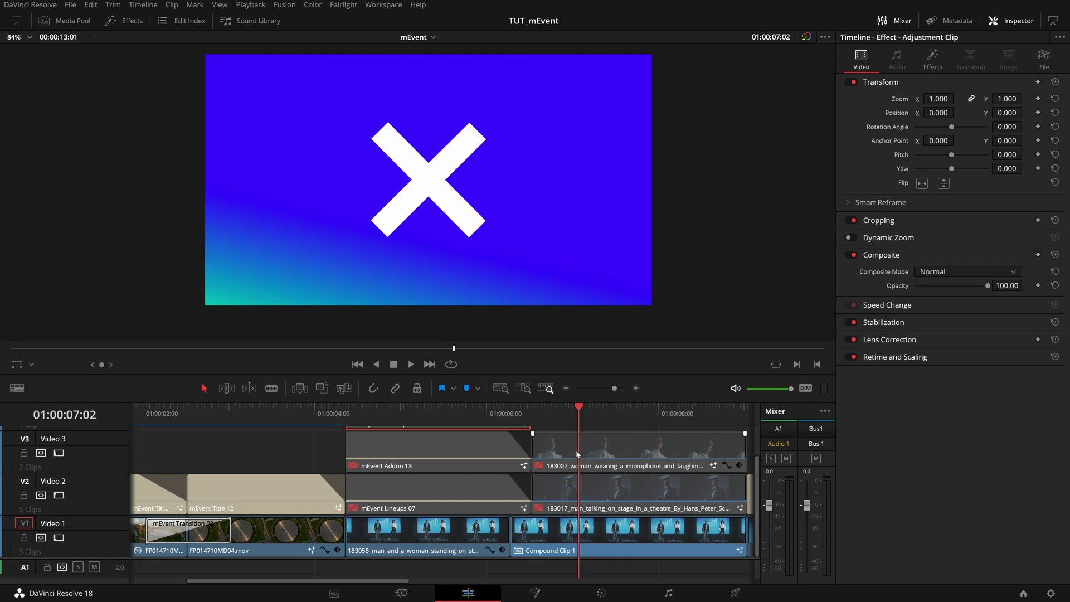
Decompose Compound Clip 1 on Video 1 in place using clips only
scroll(501, 537, "right", 5)
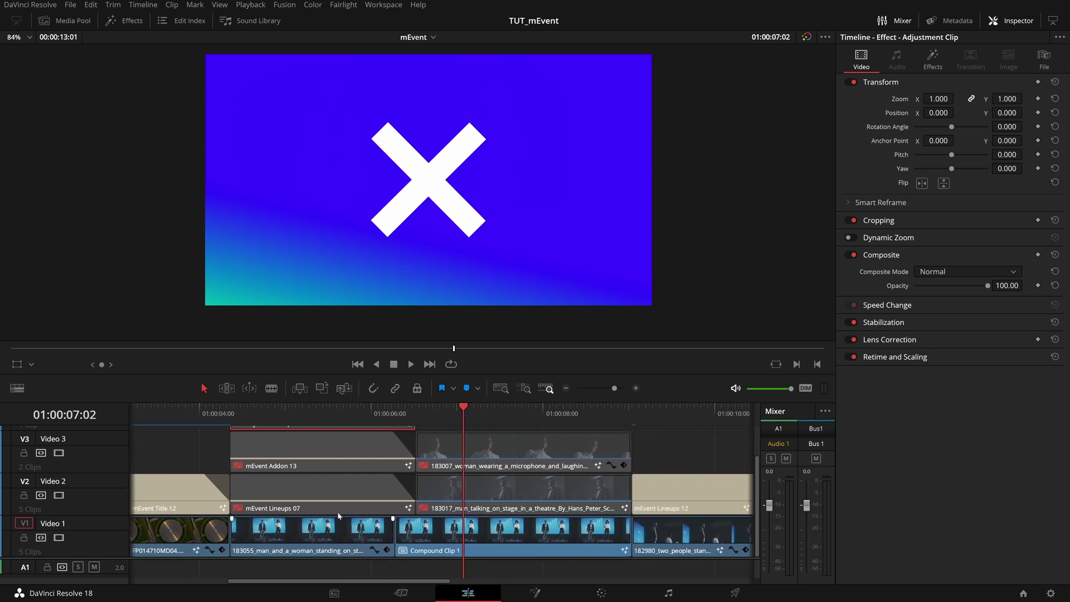
left_click(432, 542)
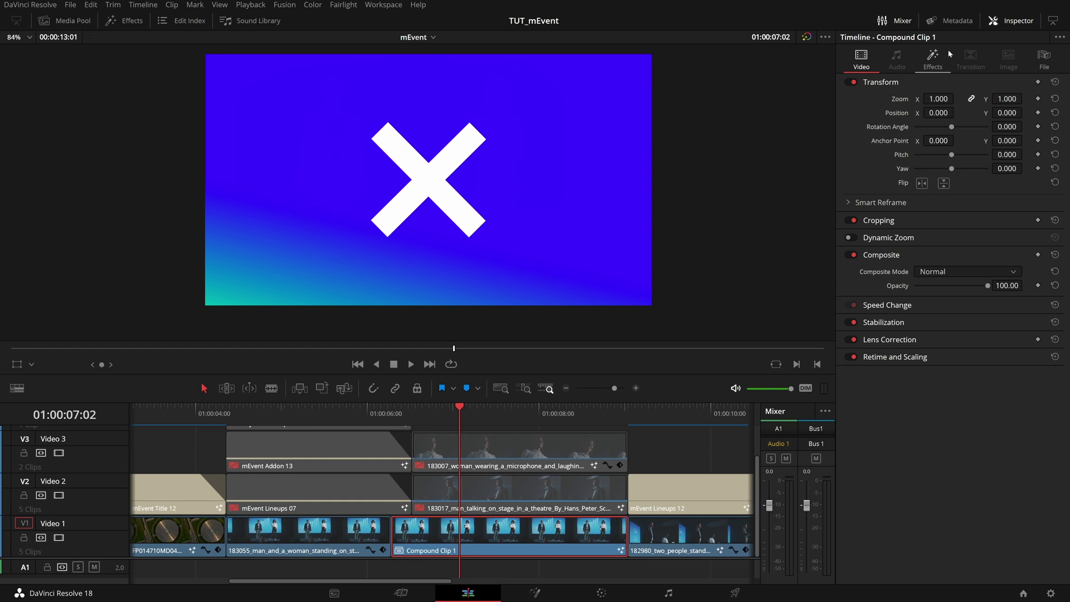
left_click(932, 59)
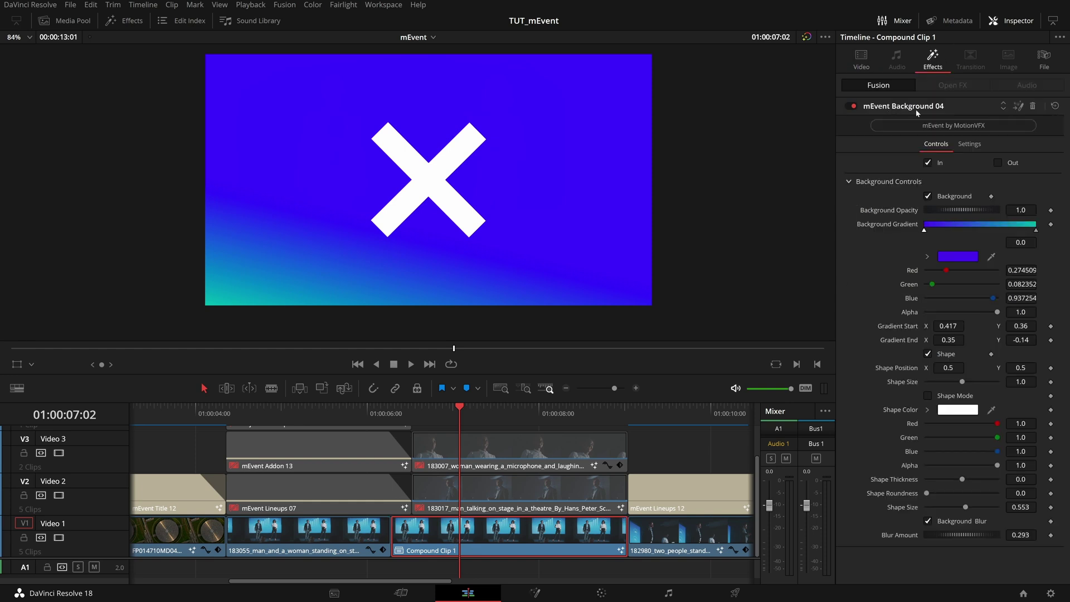
right_click(556, 542)
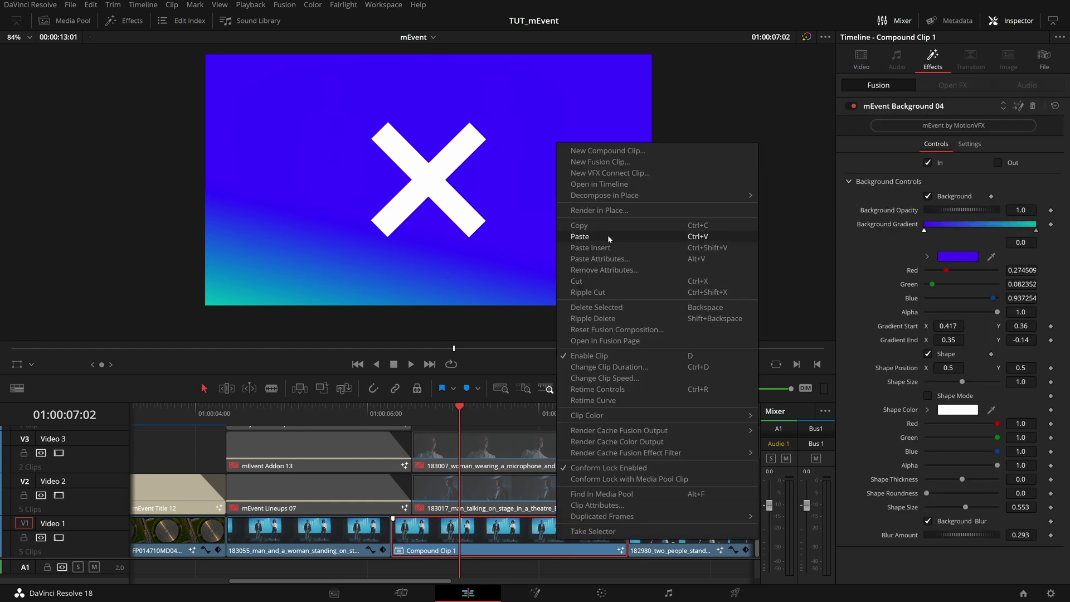
mouse_move(611, 195)
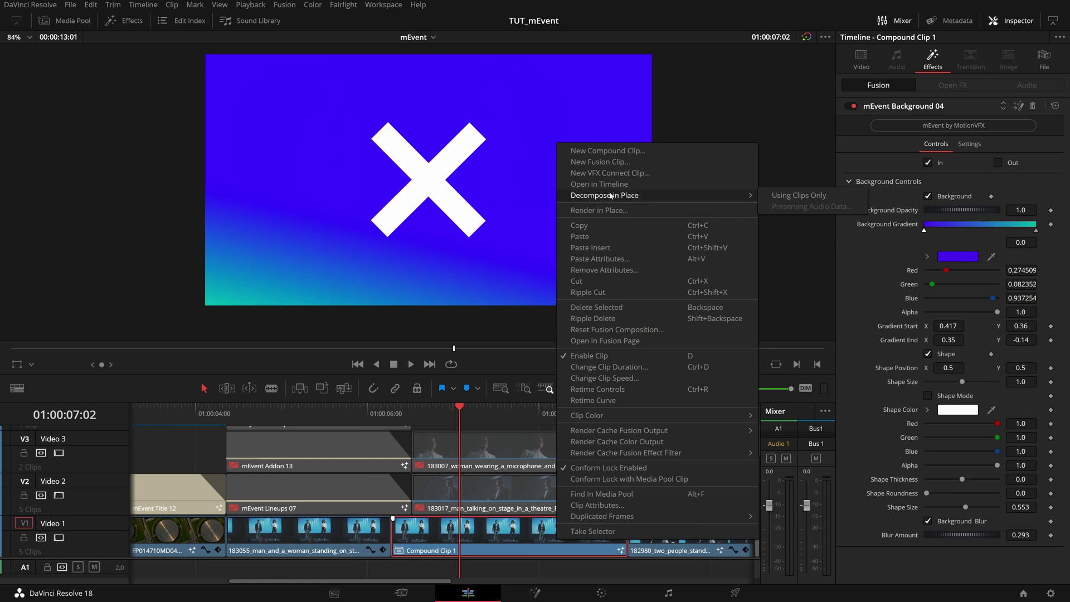
left_click(803, 196)
Turn the second 183055 stage clip on Video 1, beneath the drop zone clips, into a new compound clip
left_click_drag(419, 431, 436, 439)
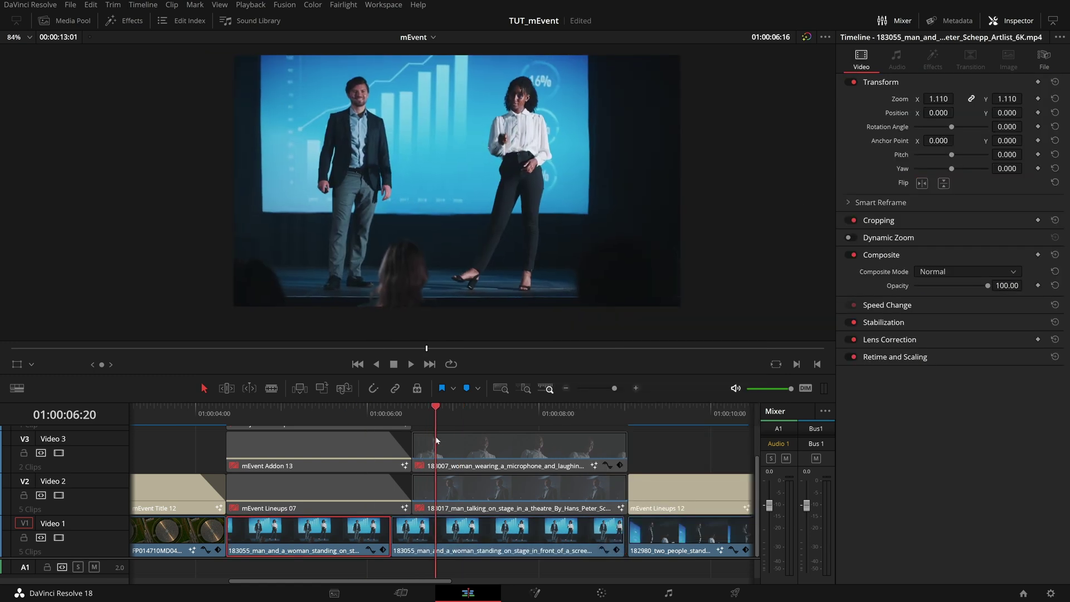
left_click(504, 542)
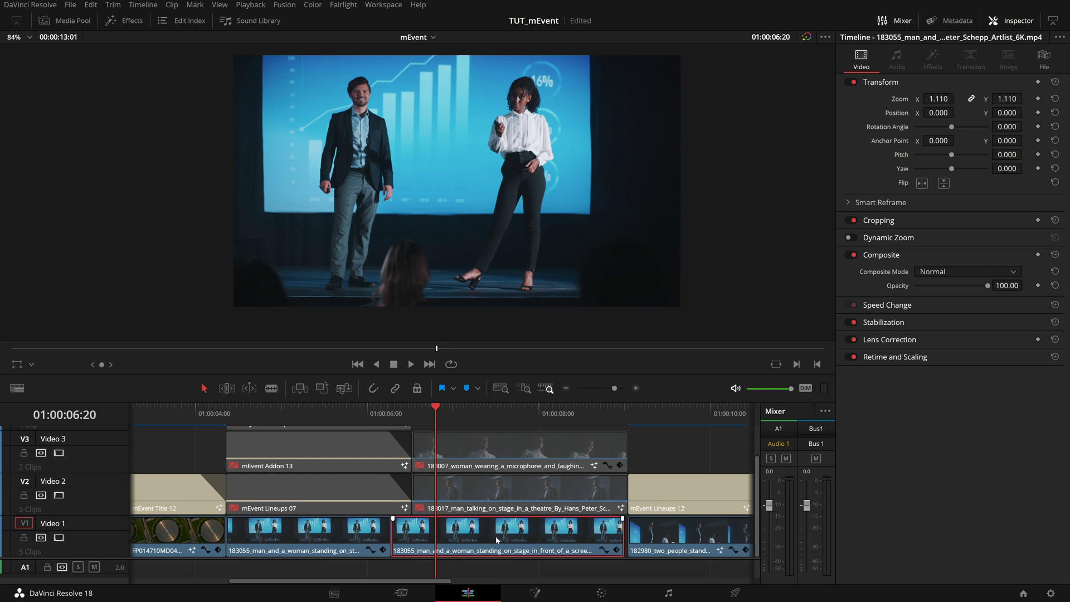
right_click(487, 535)
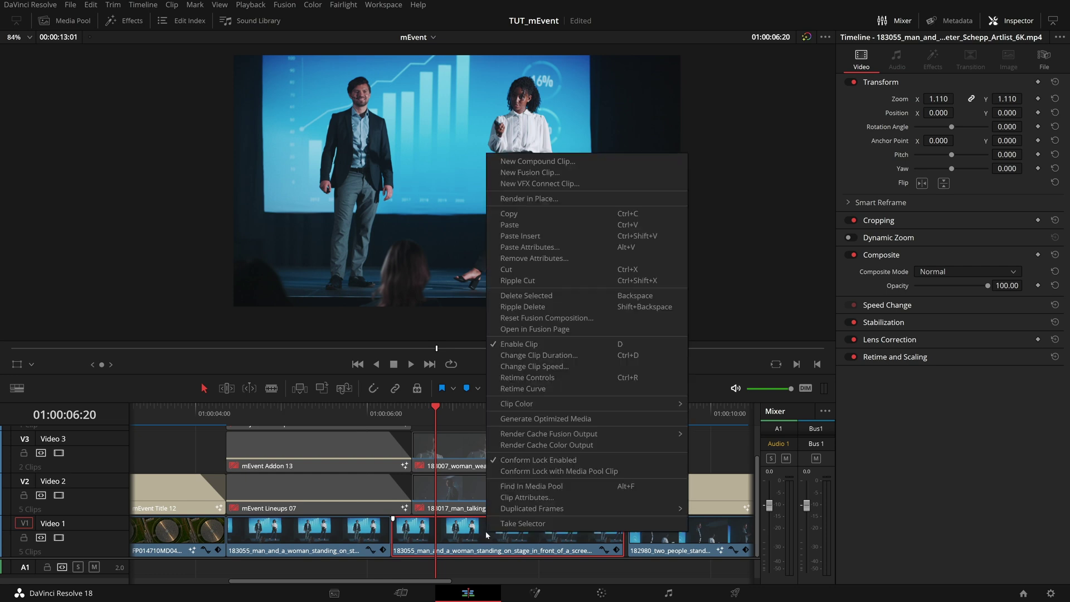
left_click(522, 163)
left_click(619, 328)
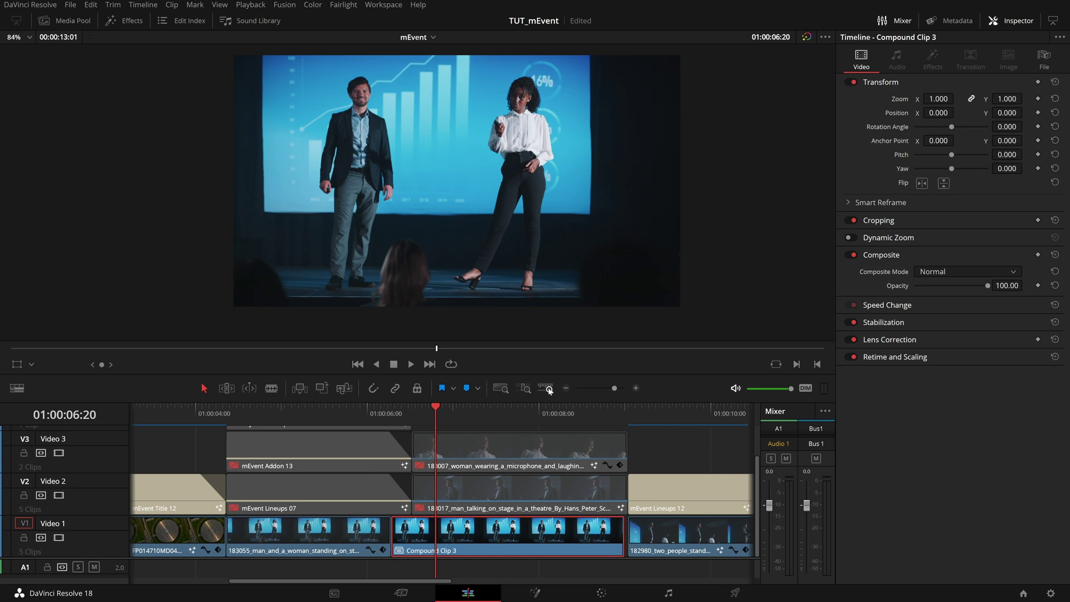
Find the mEvent backgrounds in the effects library and apply mEvent Background 04 to Compound Clip 3
left_click(134, 20)
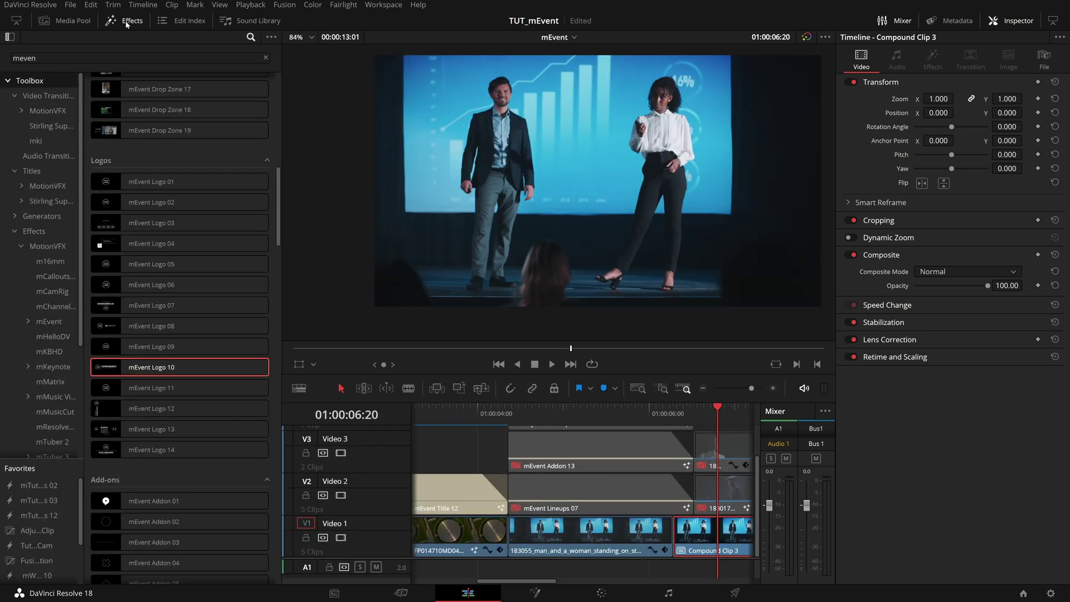
left_click(34, 231)
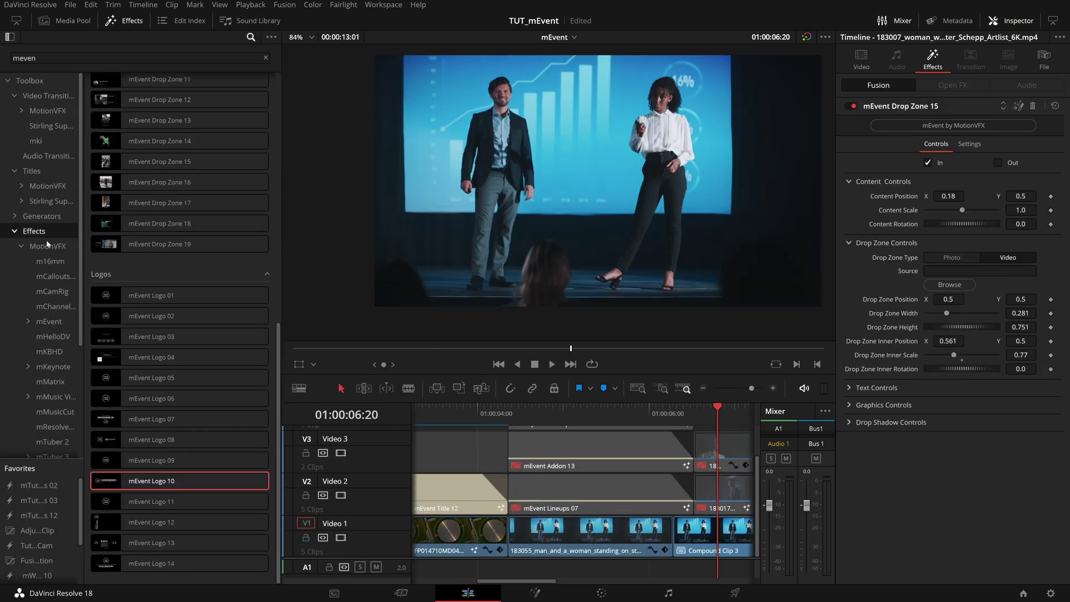
left_click(56, 324)
left_click(28, 322)
left_click(52, 338)
left_click_drag(136, 165, 711, 527)
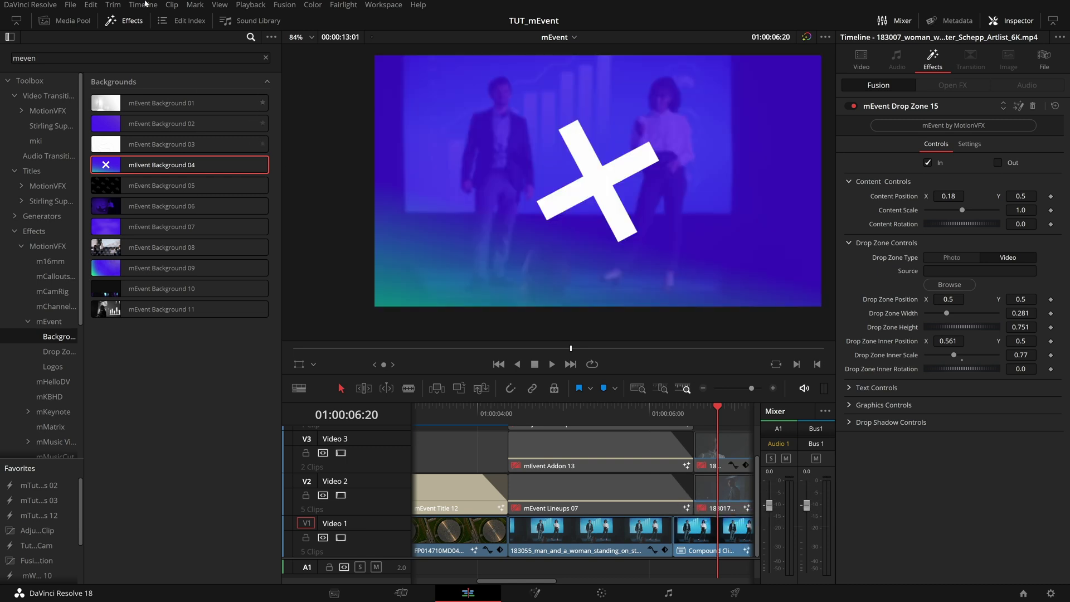
left_click(125, 20)
Preview how the mEvent Background 04 animation comes in at the start of Compound Clip 3
mouse_move(409, 423)
left_mouse_down()
mouse_move(384, 423)
mouse_move(398, 423)
left_mouse_up()
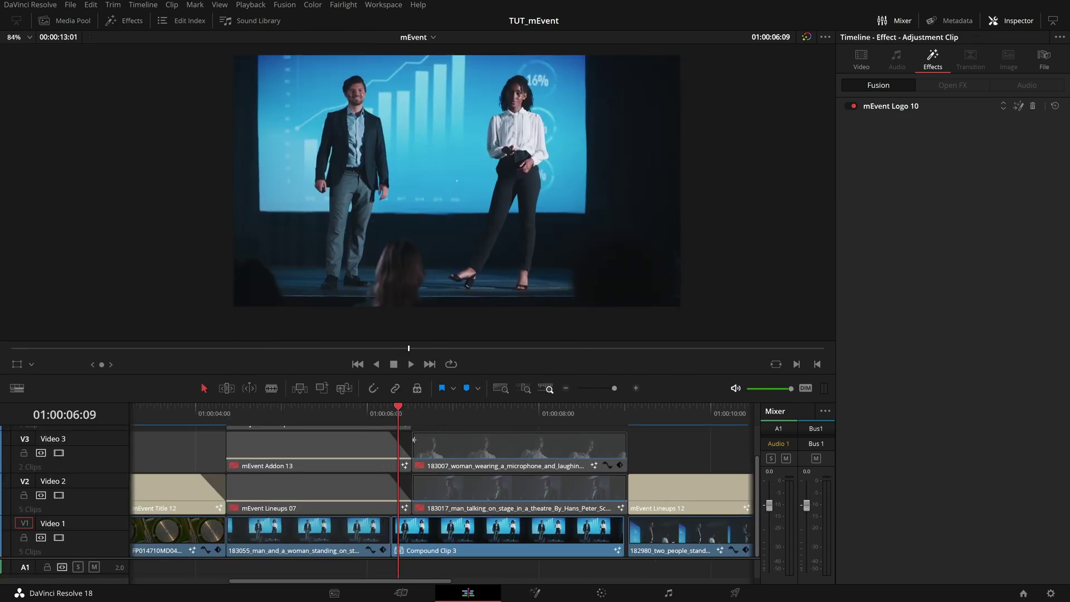
left_click(610, 537)
left_click(624, 538)
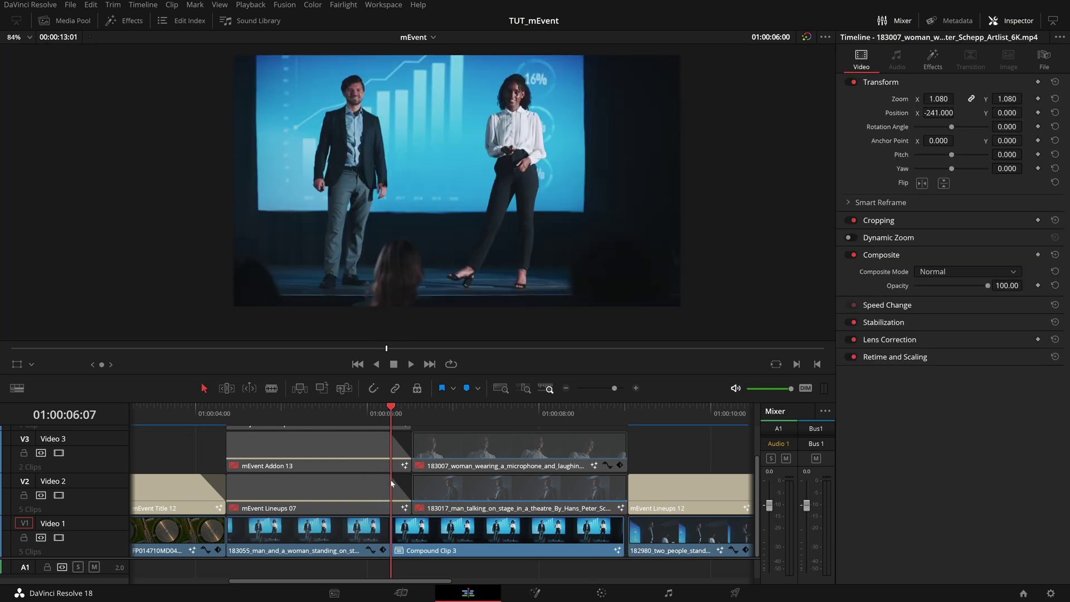
left_click_drag(391, 479, 460, 491)
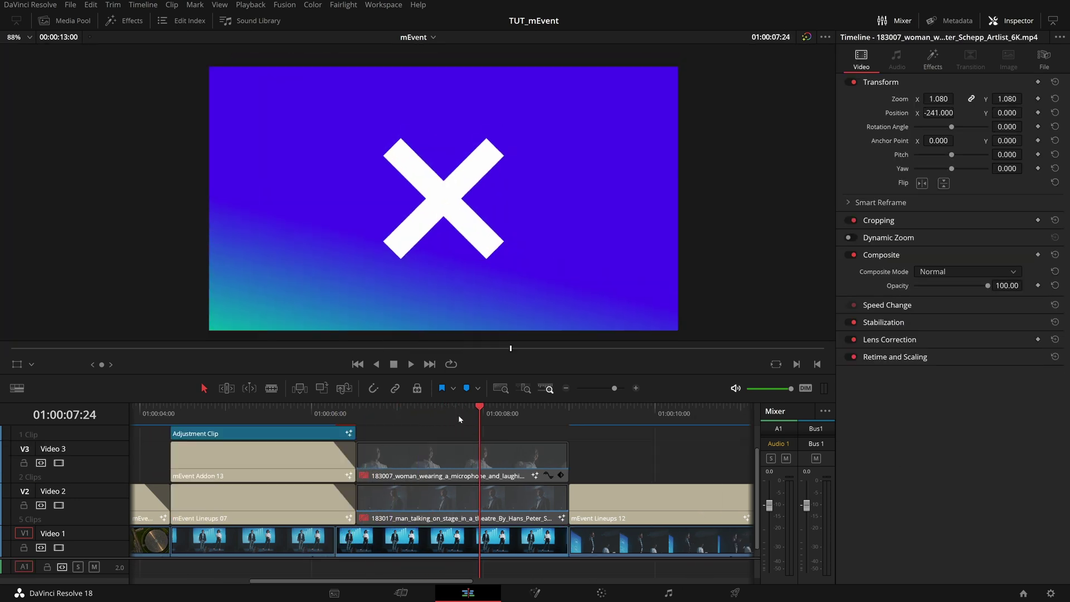
Go to 01:00:08:14 and turn off the Out animation of mEvent Background 04 on Compound Clip 3
left_click_drag(458, 415, 533, 434)
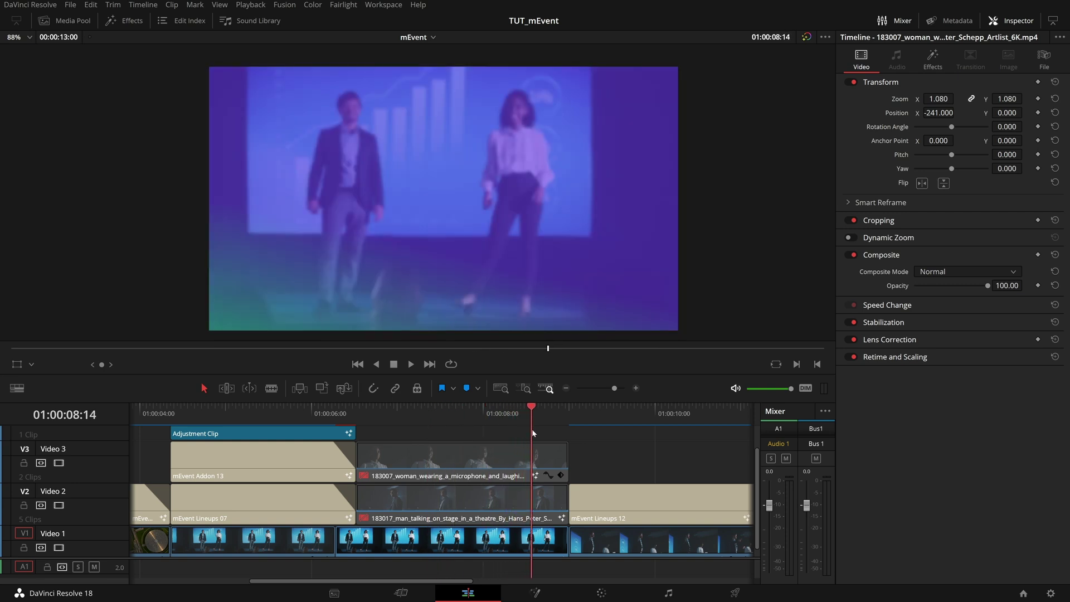
left_click(552, 551)
left_click(933, 58)
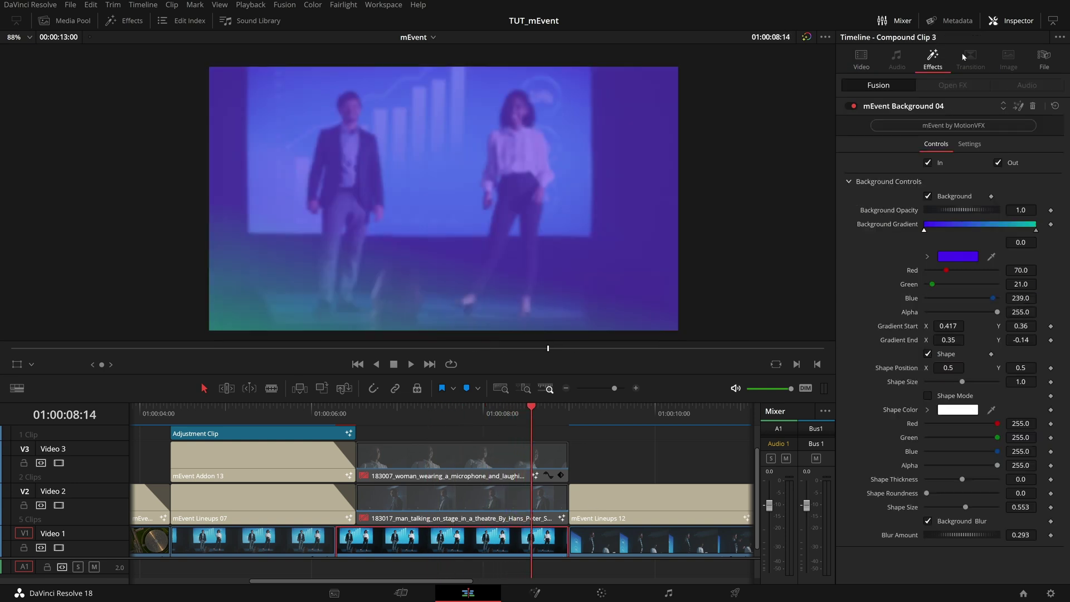
left_click(998, 163)
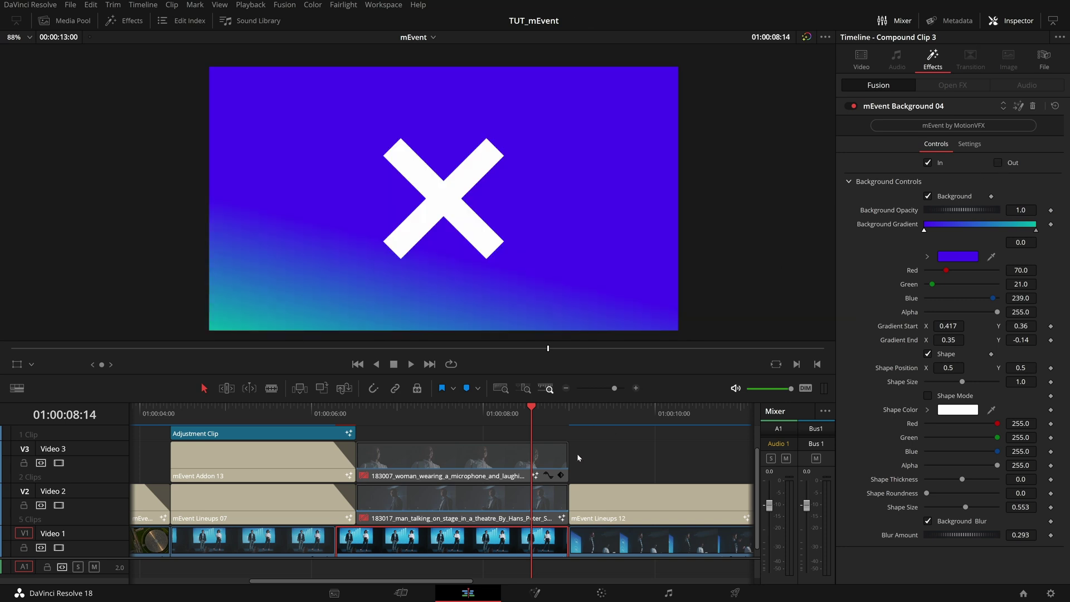
Scrub back to 01:00:07:14 and re-enable the two drop zone clips on Video 2 and Video 3
left_click(489, 429)
left_click_drag(501, 418, 432, 517)
left_click(469, 416)
left_click(479, 502)
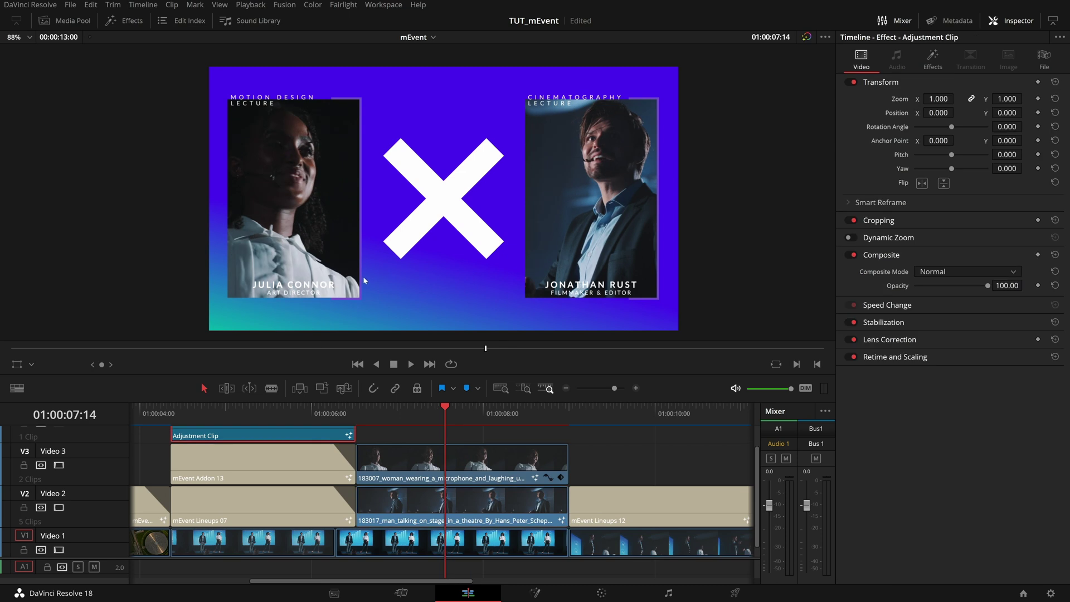
Toggle the 183007 and 183017 drop zone clips off and on to see what each one contributes to the scene
left_click(415, 478)
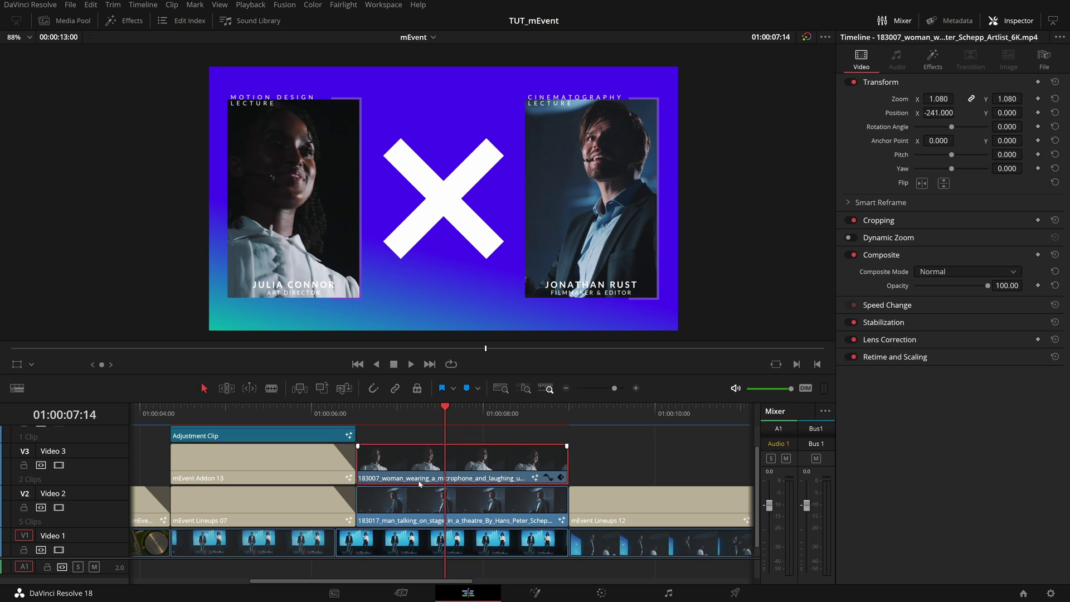
key("d")
left_click(423, 515)
key("d")
key("d")
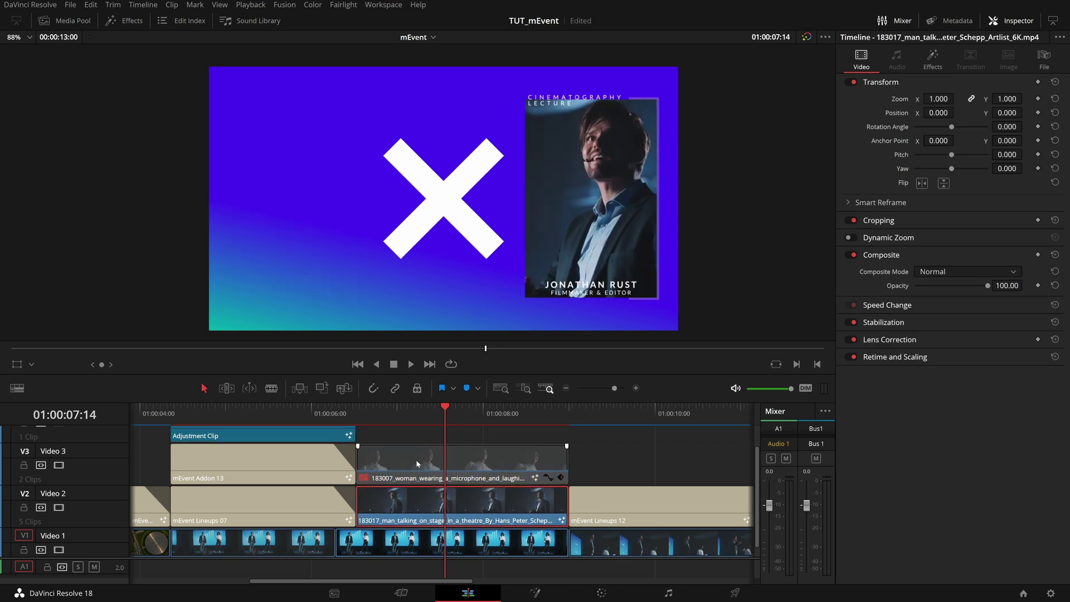
left_click(416, 459)
key("d")
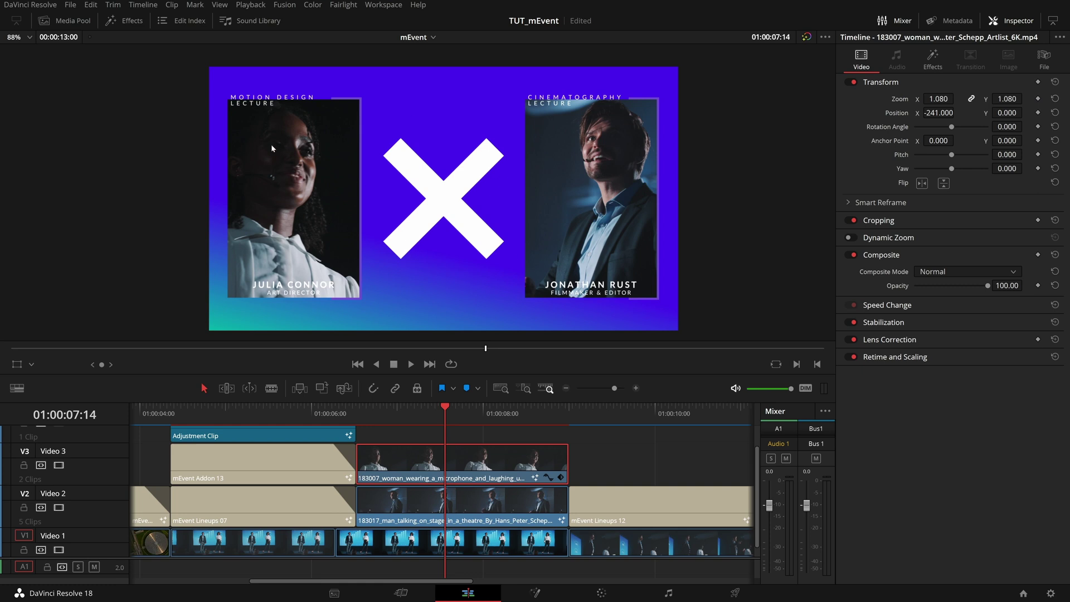
Save the project and enlarge the preview of the drop zone scene
key("ctrl+s")
scroll(635, 164, "up", 4)
scroll(509, 242, "down", 3)
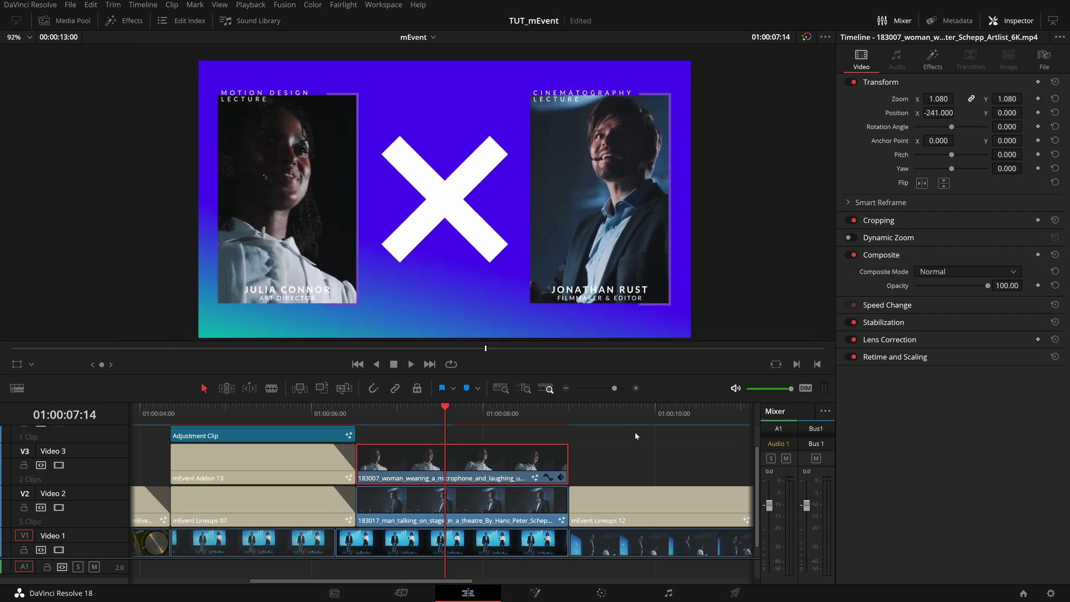
Disable the 183017 clip on Video 2 and move the playhead to 01:00:07:11
left_click(502, 496)
left_click(502, 474)
left_click(502, 496)
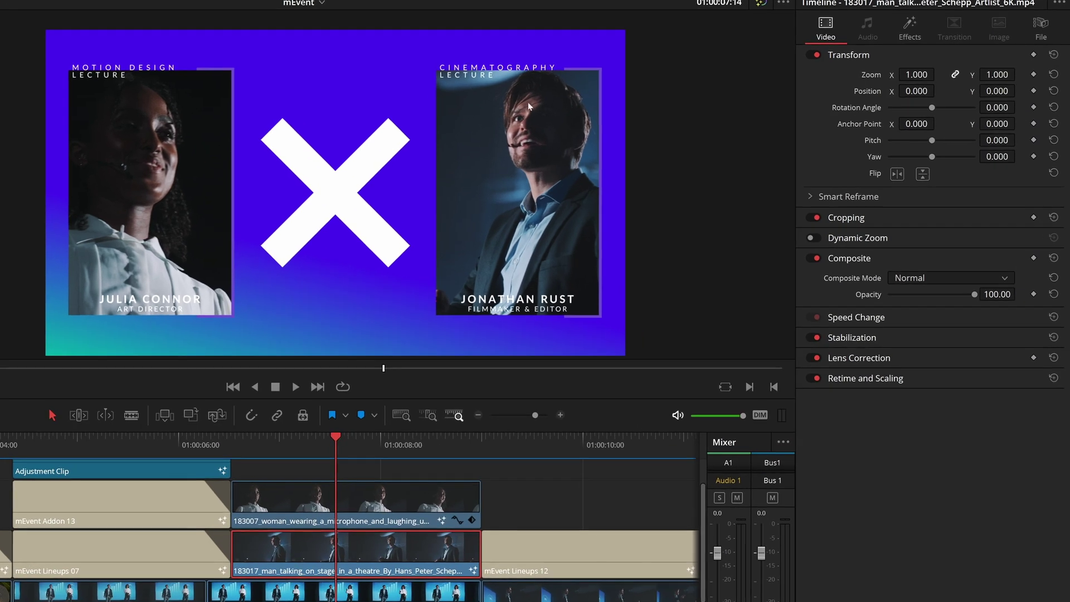
key("d")
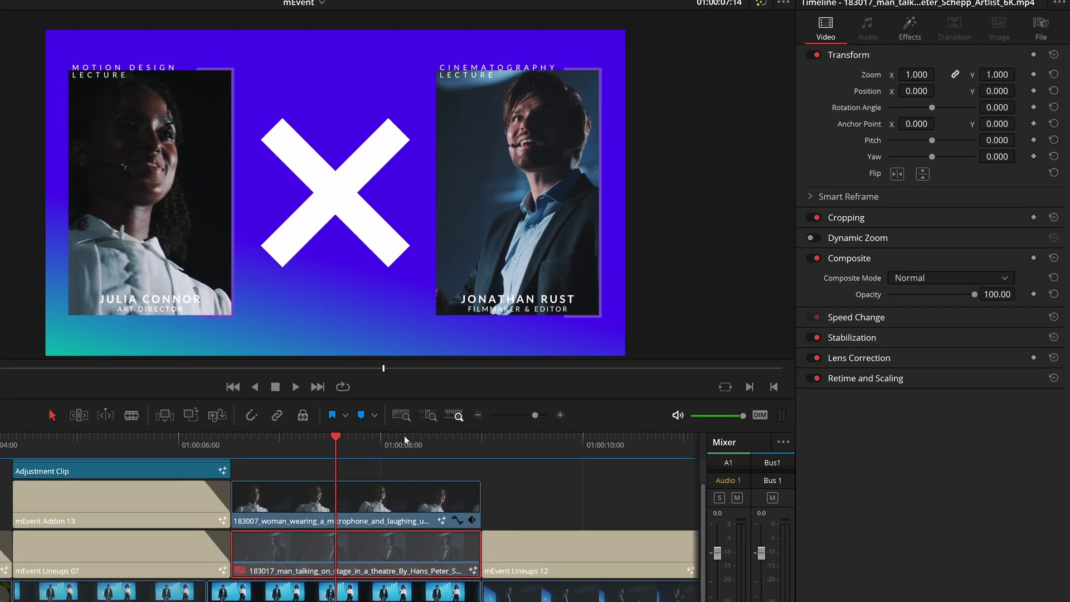
left_click(325, 451)
Remove the mEvent Drop Zone 15 effect from the 183007 clip on Video 3
left_click(384, 526)
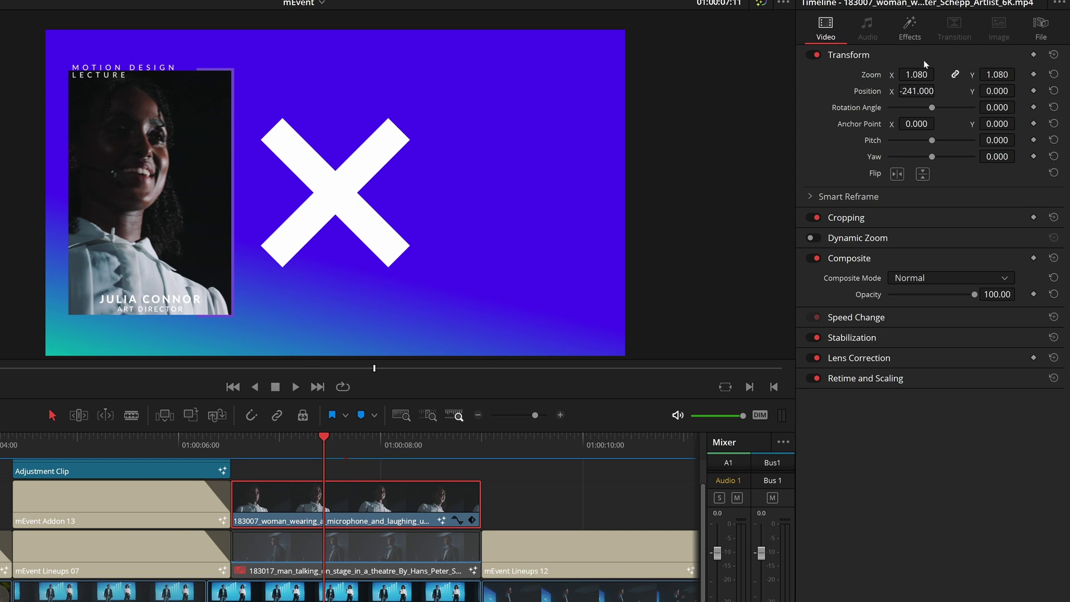
left_click(911, 33)
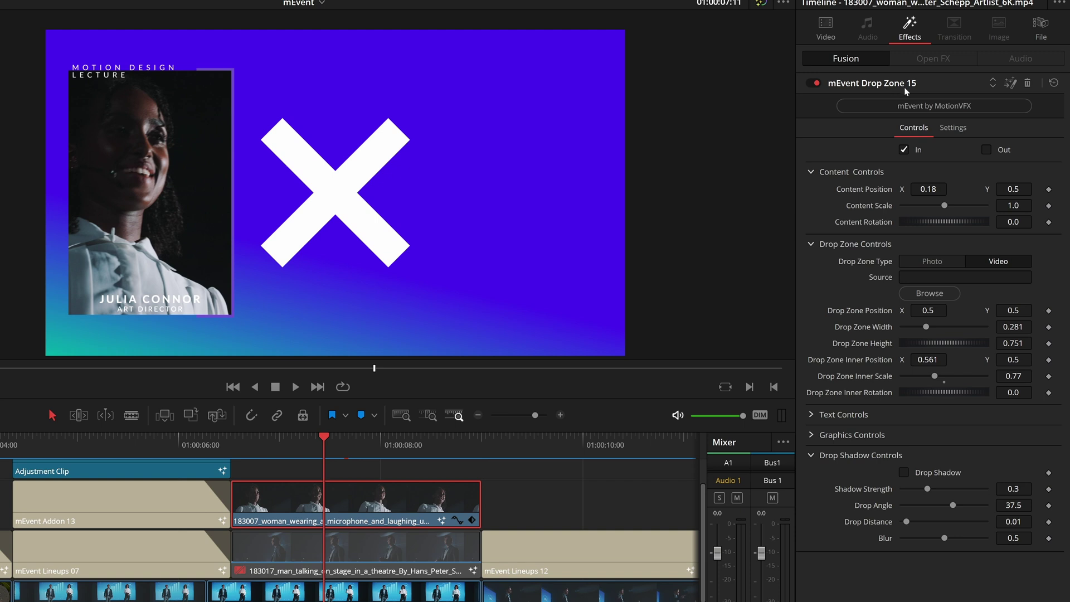
left_click(1027, 84)
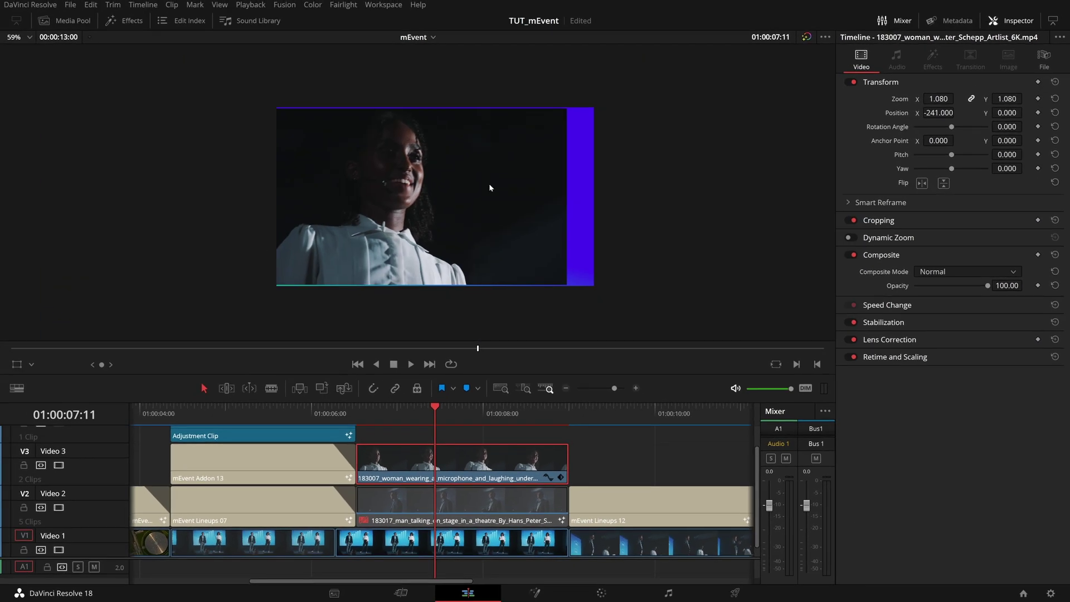
scroll(458, 201, "up", 1)
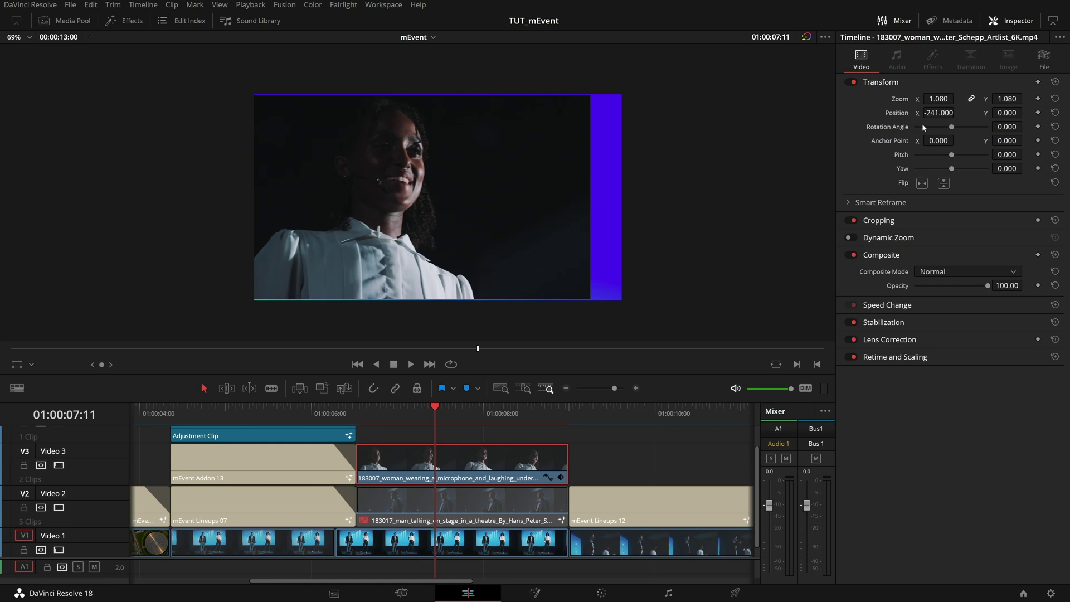
Apply the mEvent Drop Zone 15 effect to the 183007 clip on Video 3
left_click_drag(947, 100, 951, 100)
left_click(523, 493)
left_click(501, 469)
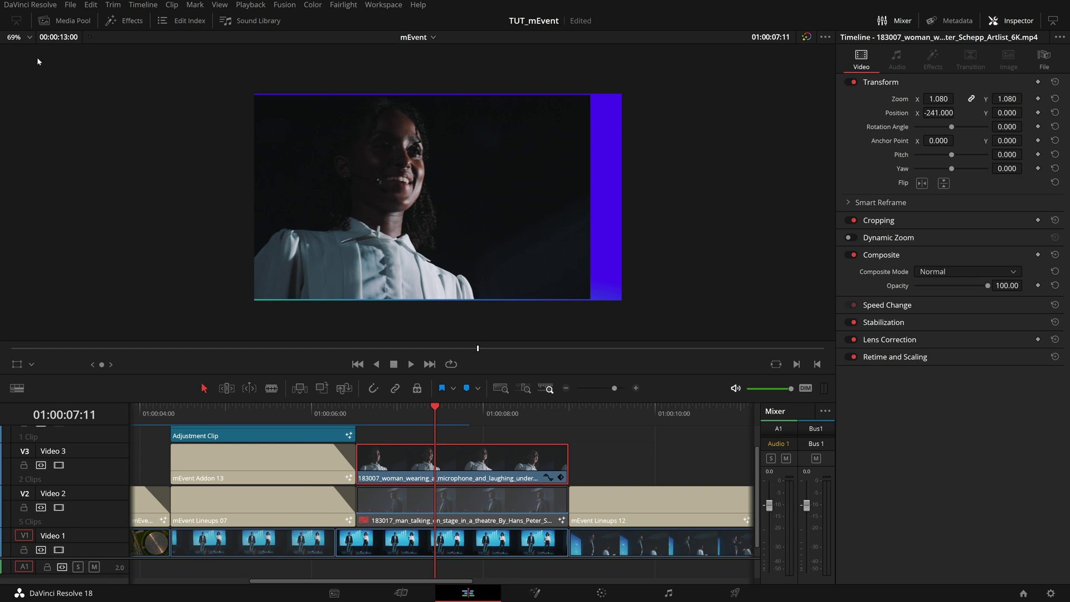
left_click(115, 22)
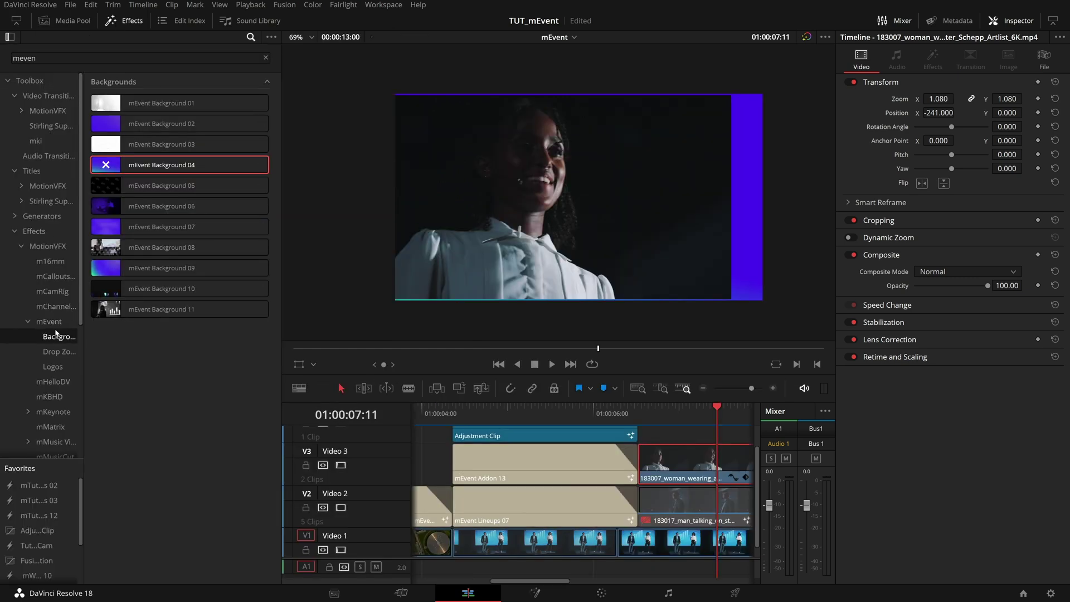
left_click(55, 351)
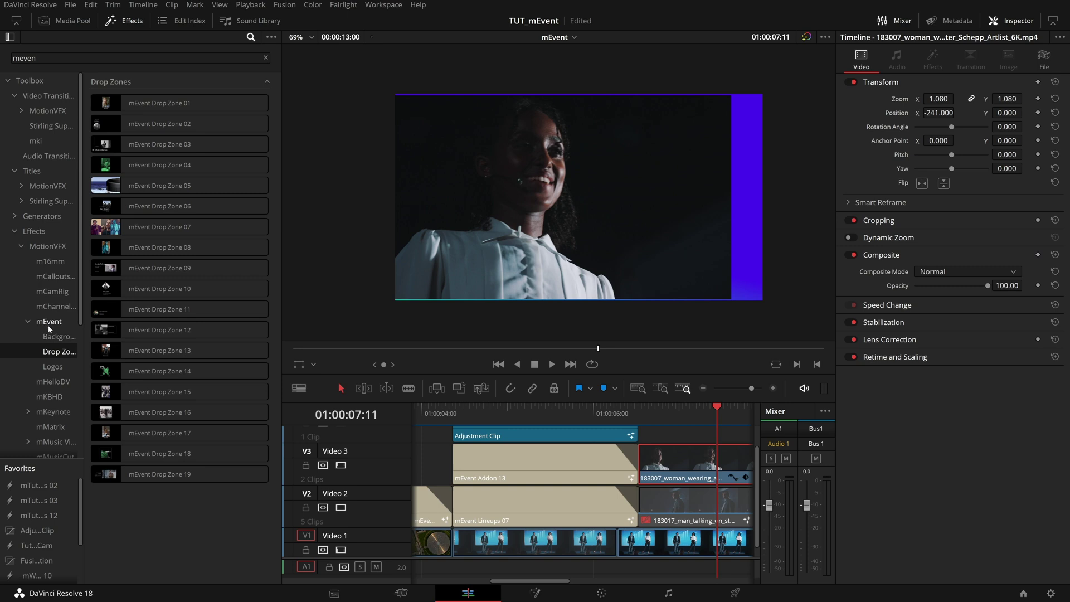
left_click_drag(95, 392, 645, 468)
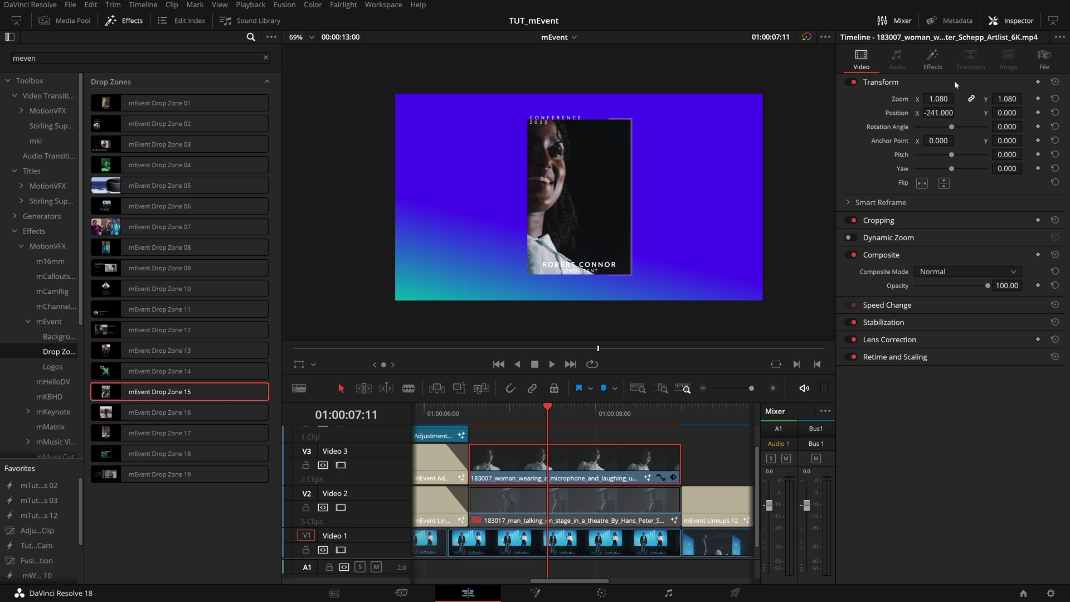
Set the Content Position X of the 183007 clip's Drop Zone 15 effect to 0.199
left_click(934, 61)
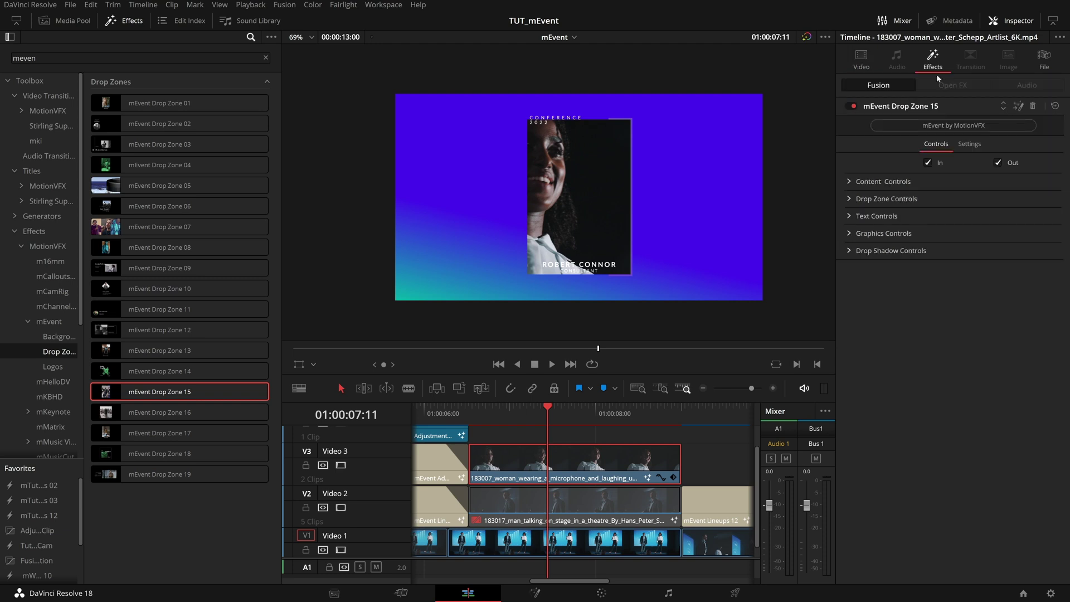
left_click(850, 182)
left_click_drag(949, 195, 785, 195)
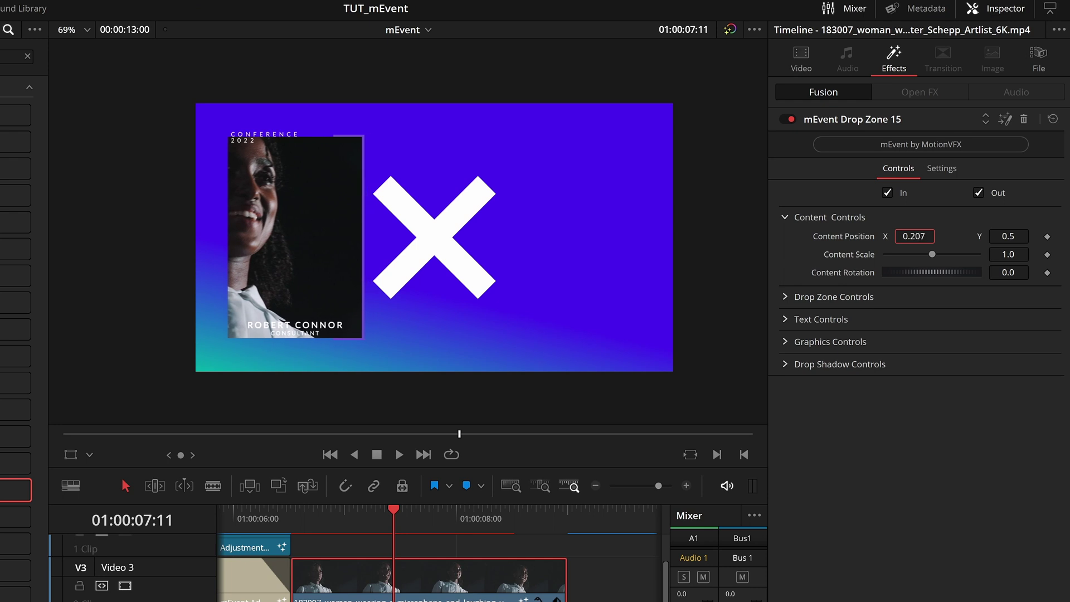
left_click_drag(914, 236, 910, 236)
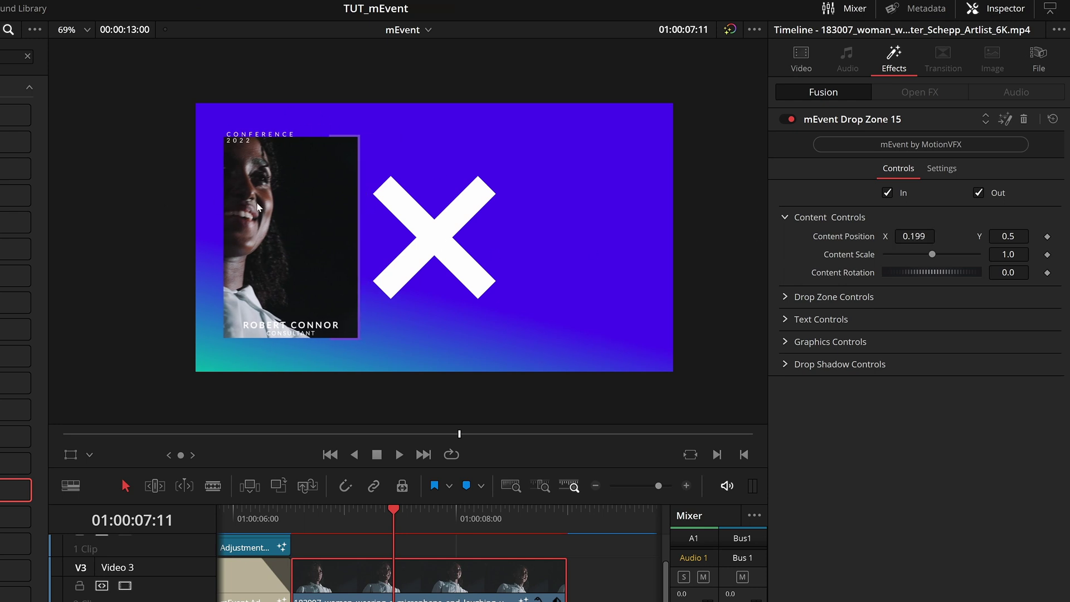
Switch the effect's Drop Zone Type to Photo to preview the placeholder, and return it to Video
left_click(785, 298)
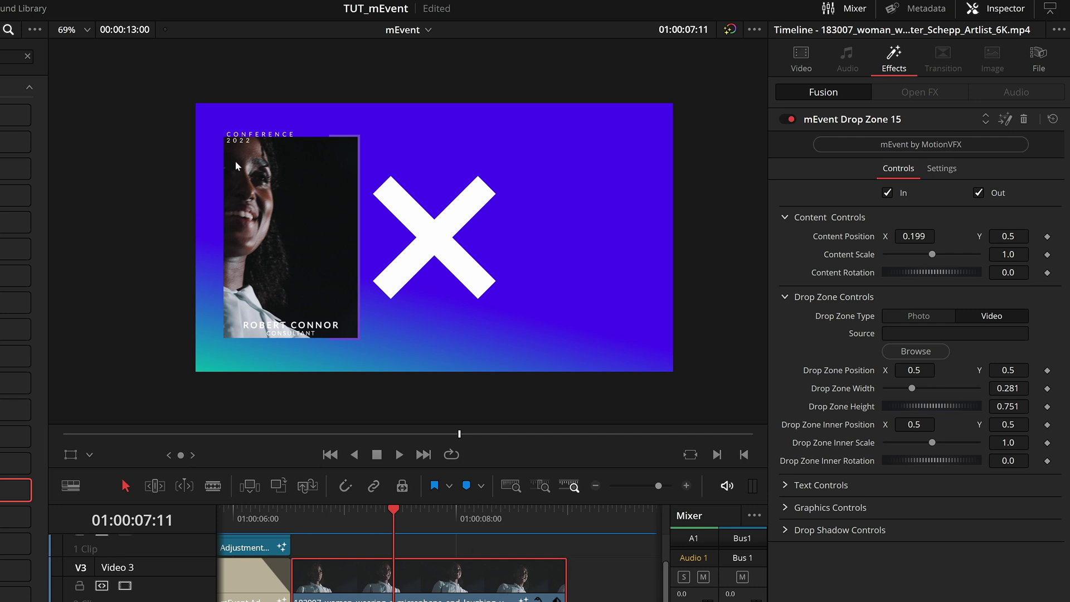
left_click(921, 317)
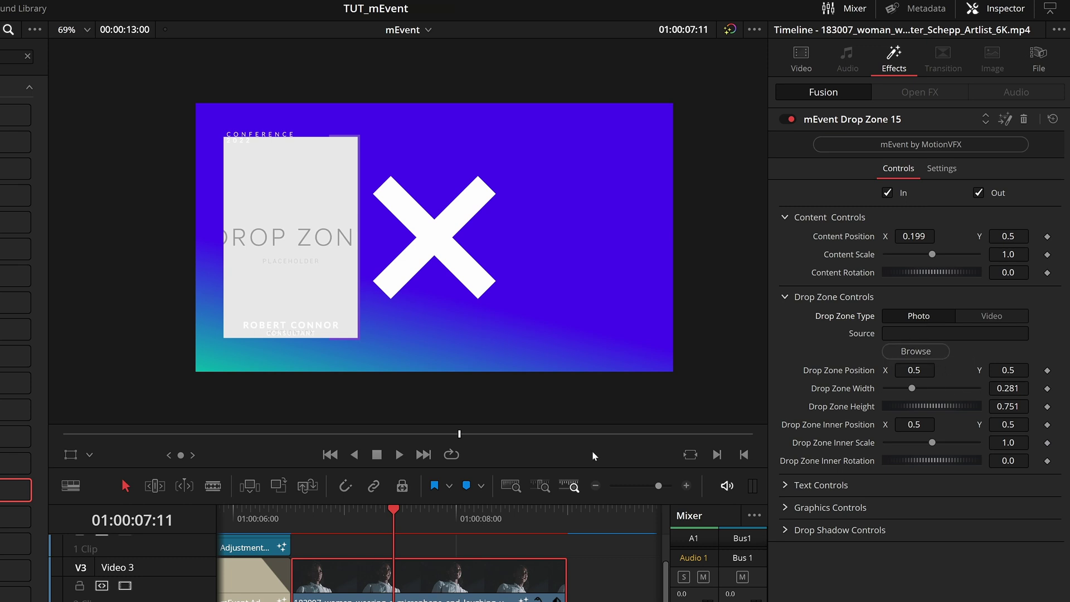
left_click(991, 318)
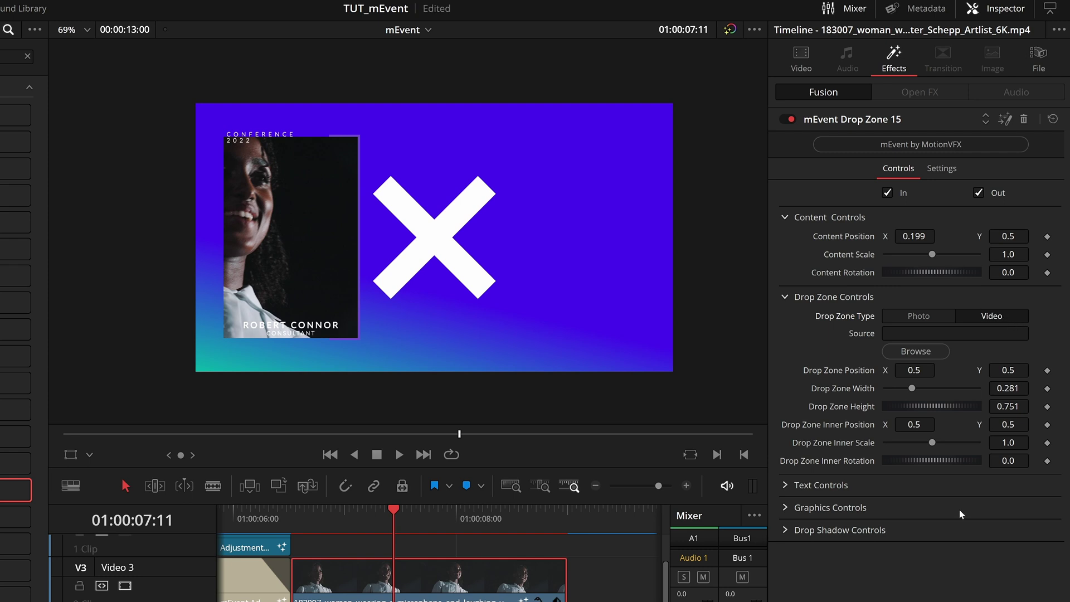
Reframe the speaker inside the drop zone with Inner Position X 0.602, Y 0.479 and Inner Scale 0.806
left_click_drag(914, 425, 943, 425)
left_click_drag(1009, 443, 920, 425)
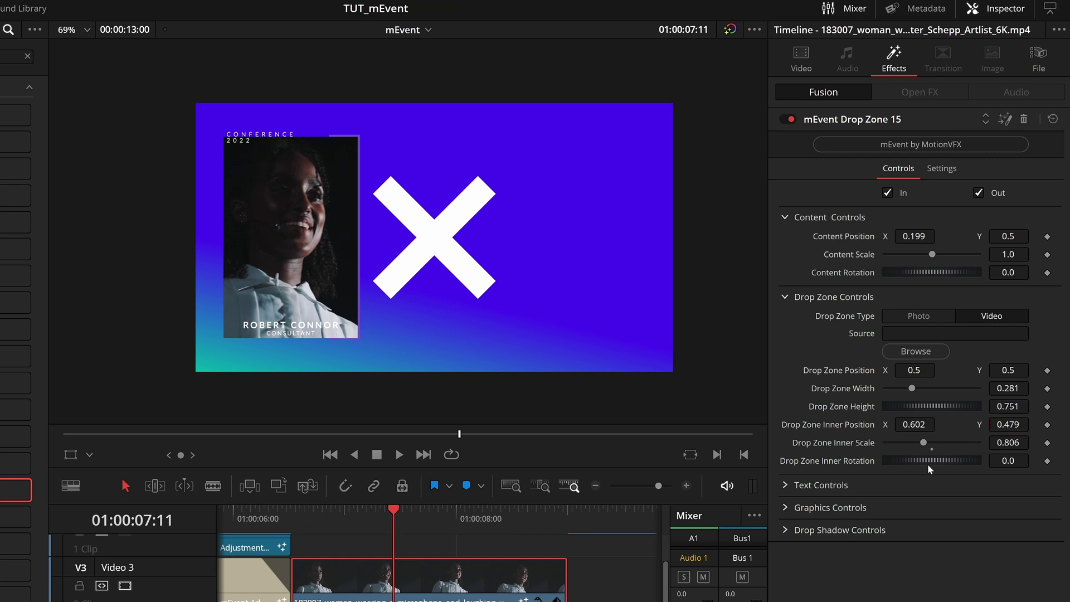
left_click(785, 297)
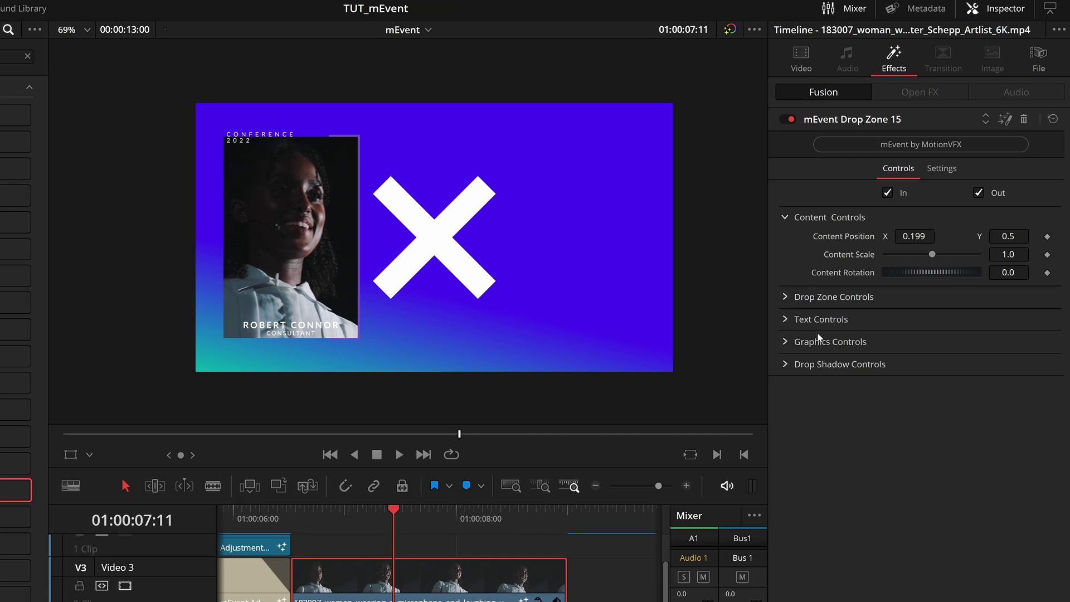
Replace the effect's Text 1 with "MOTION DESIGN" and "LECTURE" on two lines
left_click(785, 320)
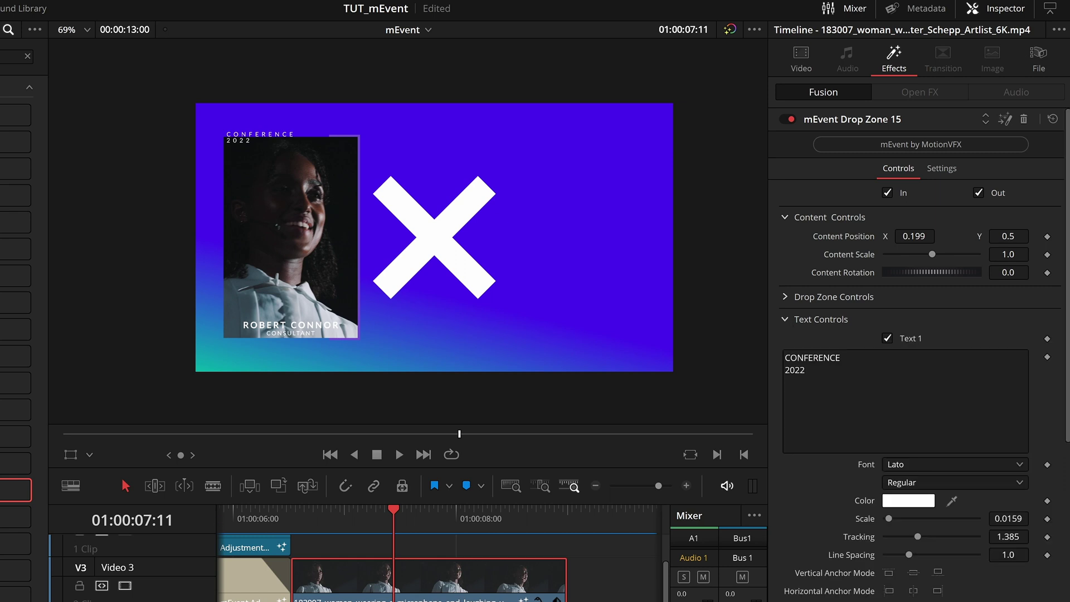
left_click_drag(817, 372, 668, 266)
type("MOTION DESIGN")
key("Return")
type("LECTURE")
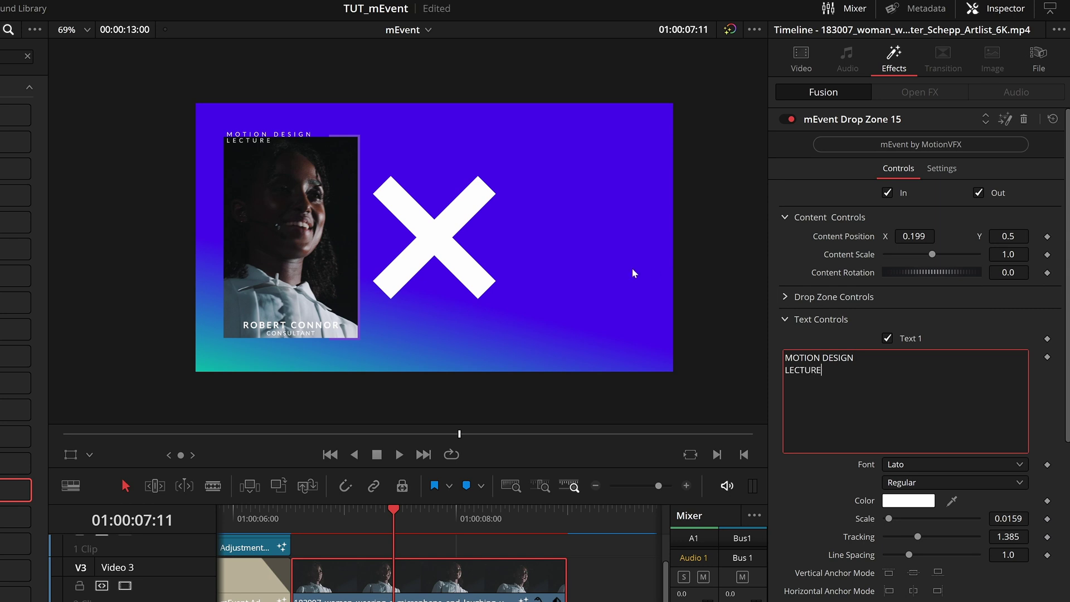
Replace the first name in the effect's Text 2 with the female speaker's first name
scroll(903, 390, "down", 5)
double_click(801, 448)
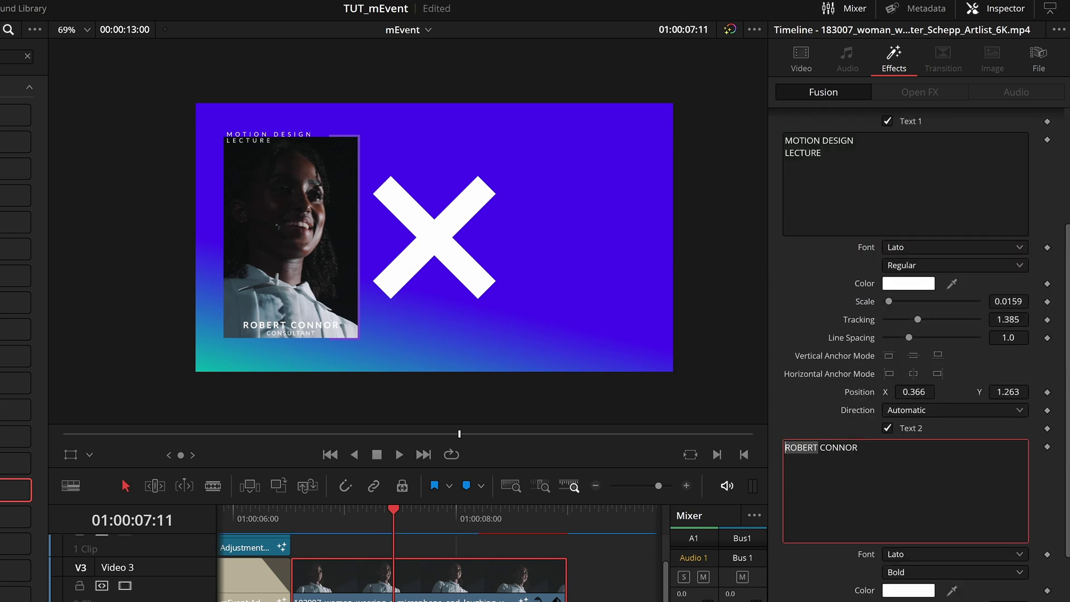
key("BackSpace")
type("JULIA")
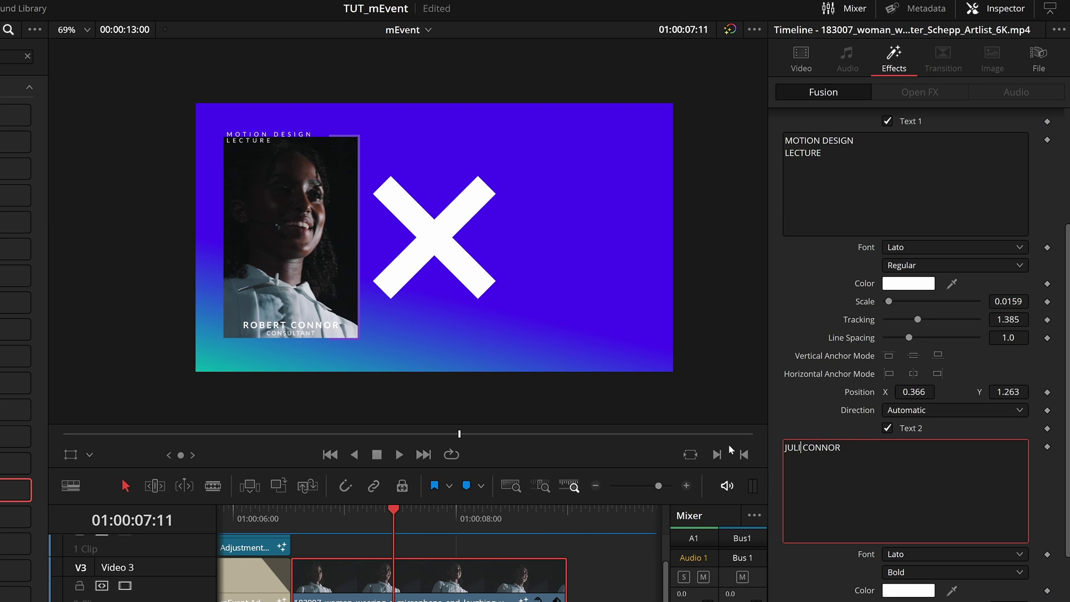
Set the effect's Text 3 job title to "ART DIRECTOR"
scroll(968, 413, "down", 5)
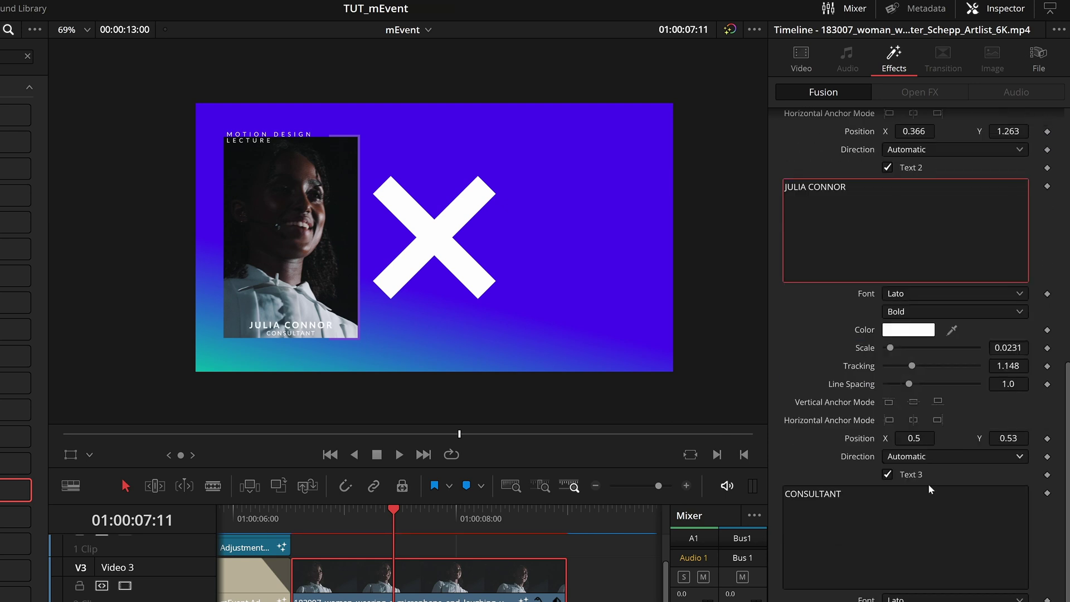
left_click_drag(842, 494, 784, 494)
type("A")
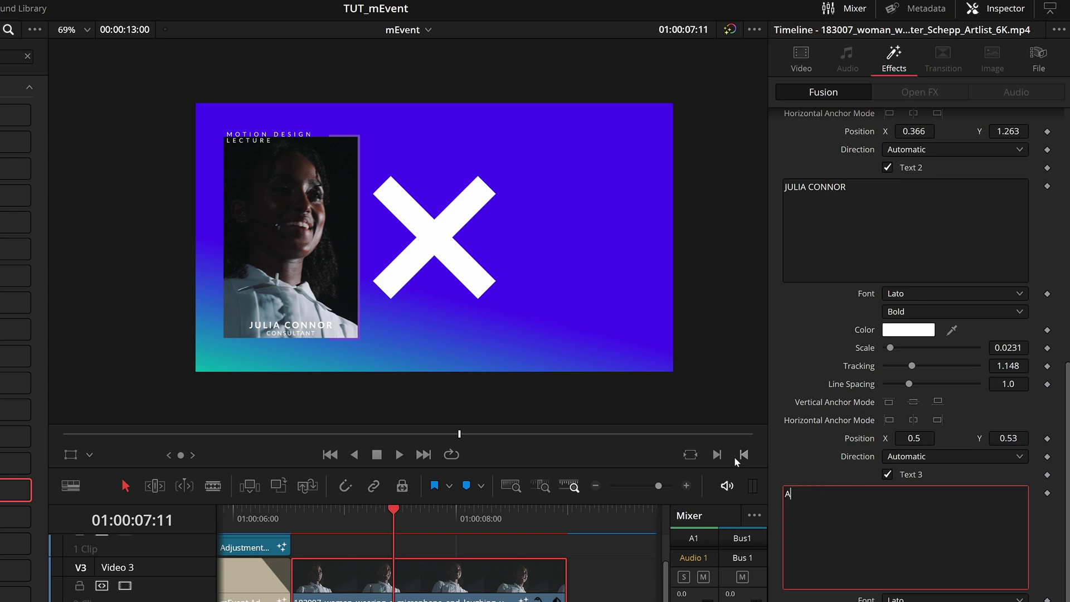
type("RT DIRECTOR")
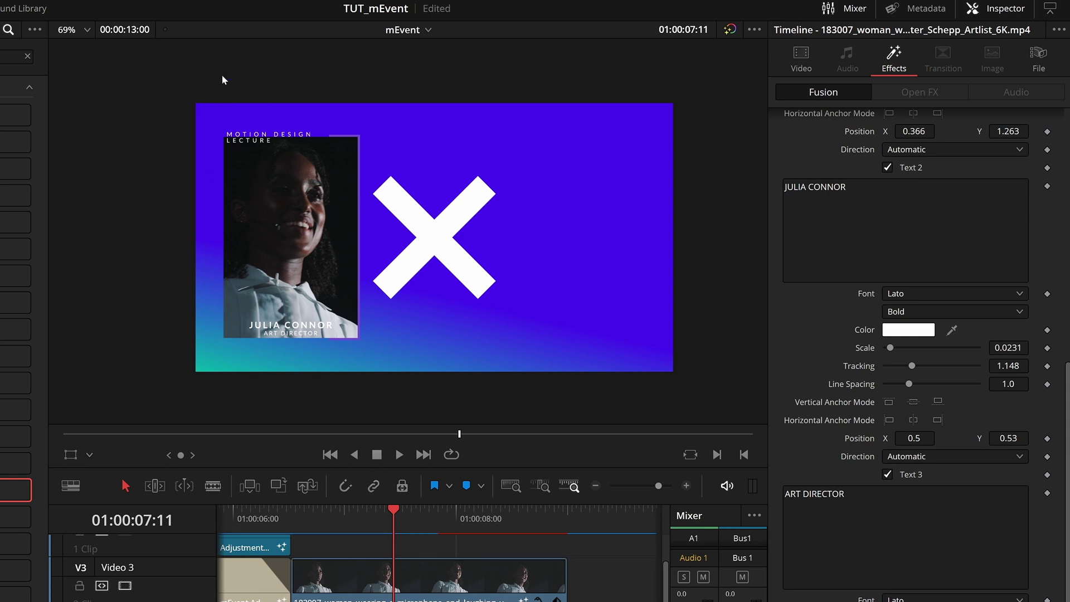
Re-enable the 183017 clip on Video 2, with the playhead at 01:00:07:15, and display the 183007 clip's Drop Zone Controls
left_click(423, 600)
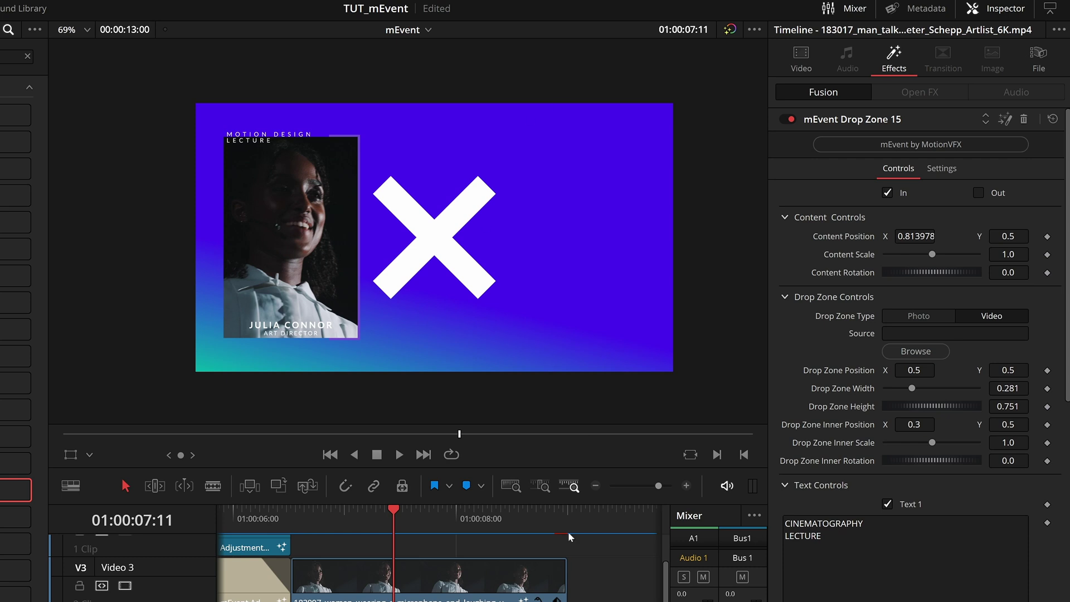
left_click_drag(403, 516, 446, 504)
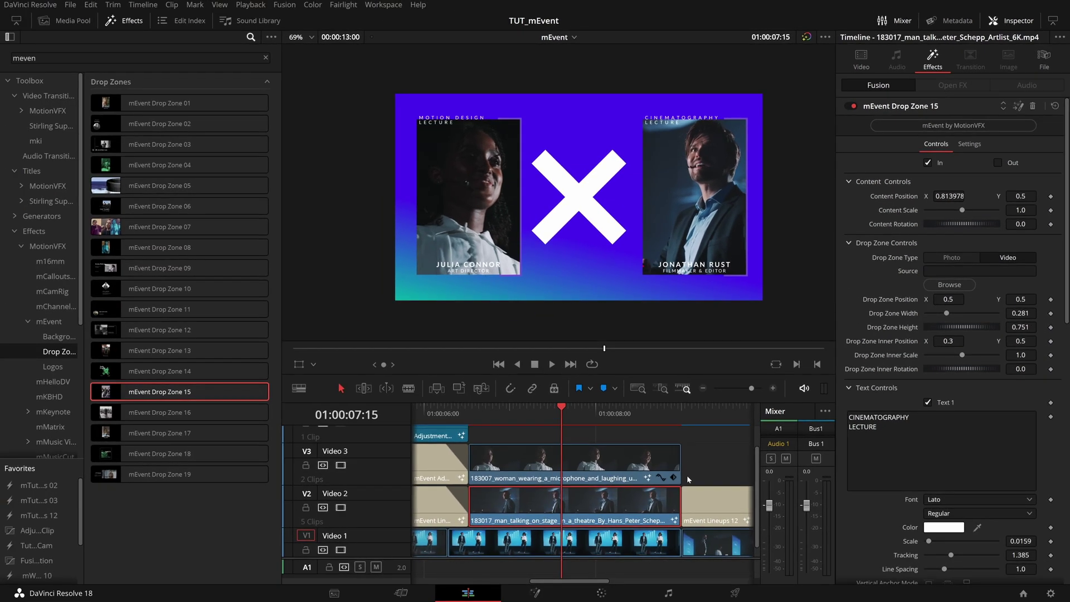
left_click(687, 475)
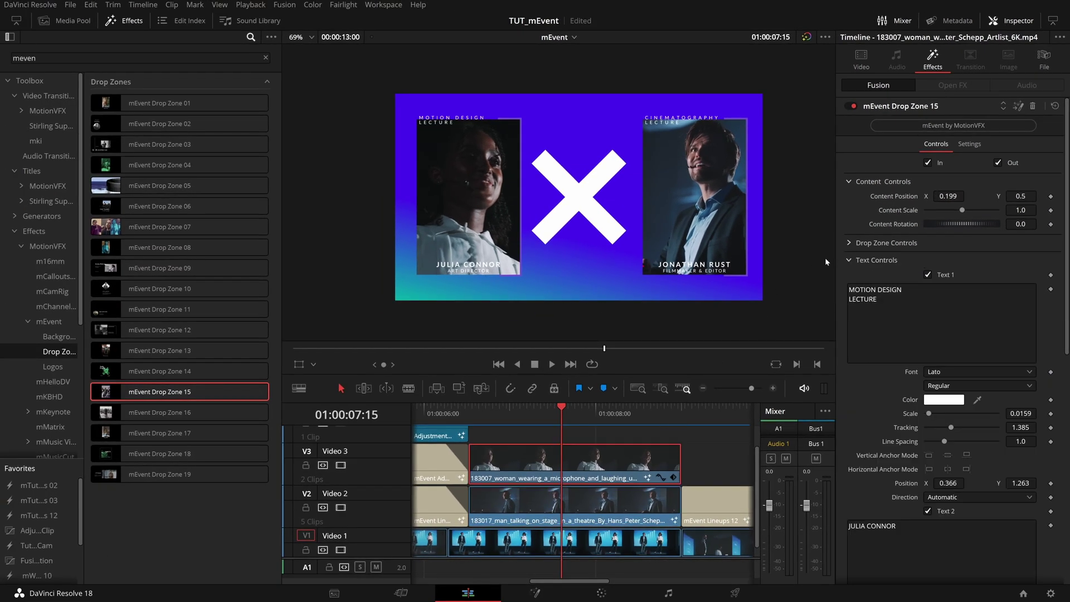
left_click(851, 244)
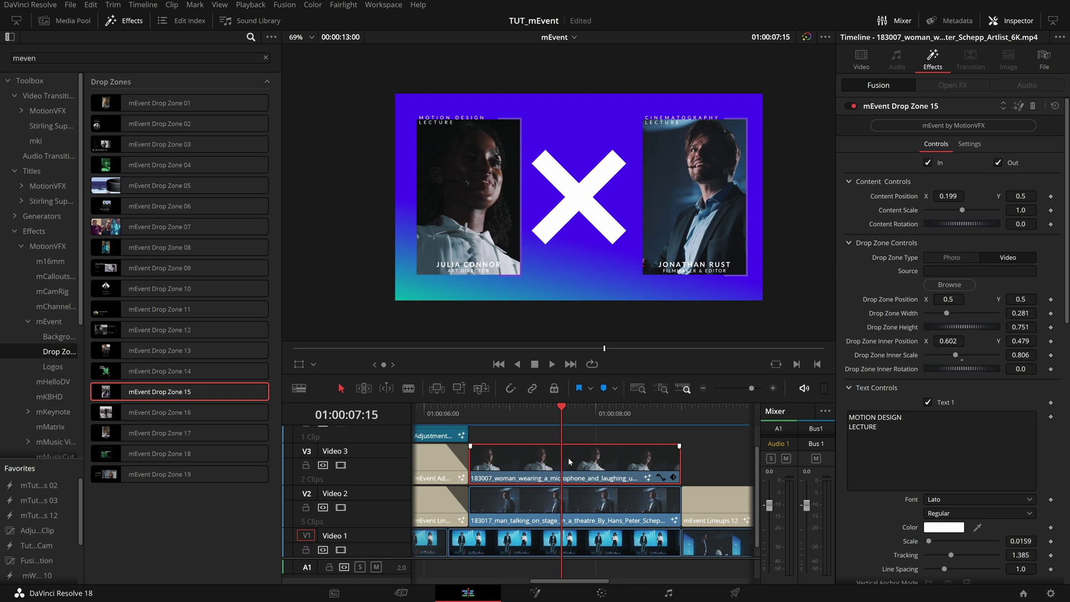
scroll(524, 556, "down", 1)
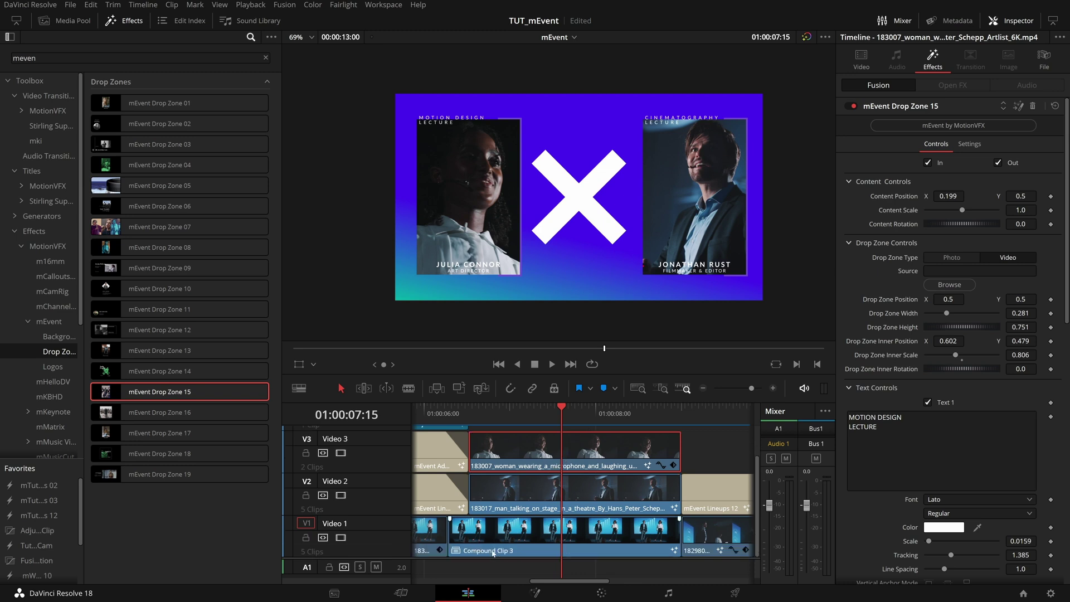
scroll(492, 554, "up", 2)
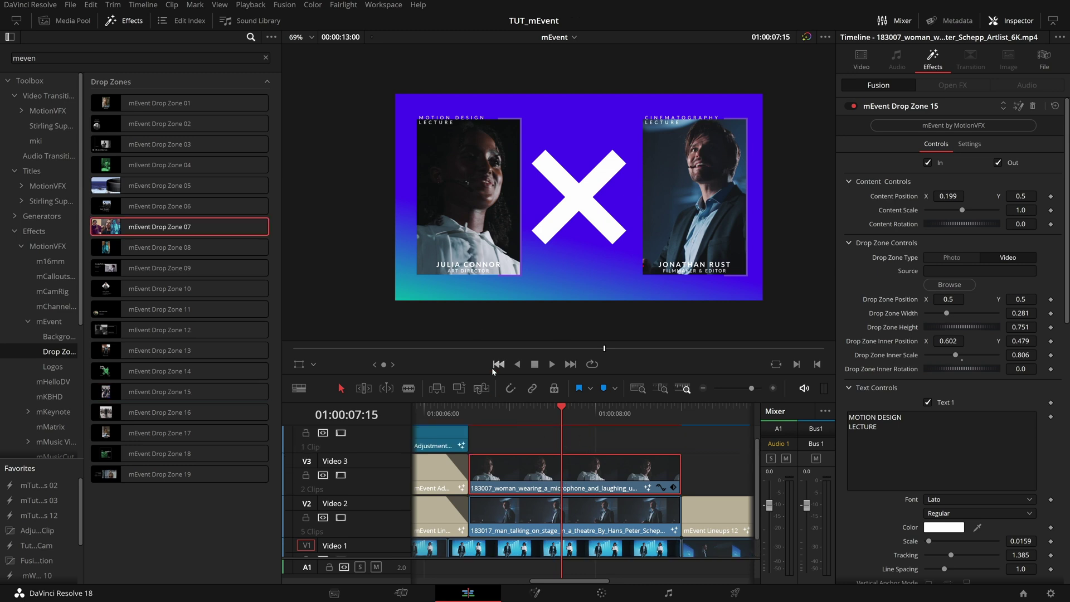
left_click(598, 436)
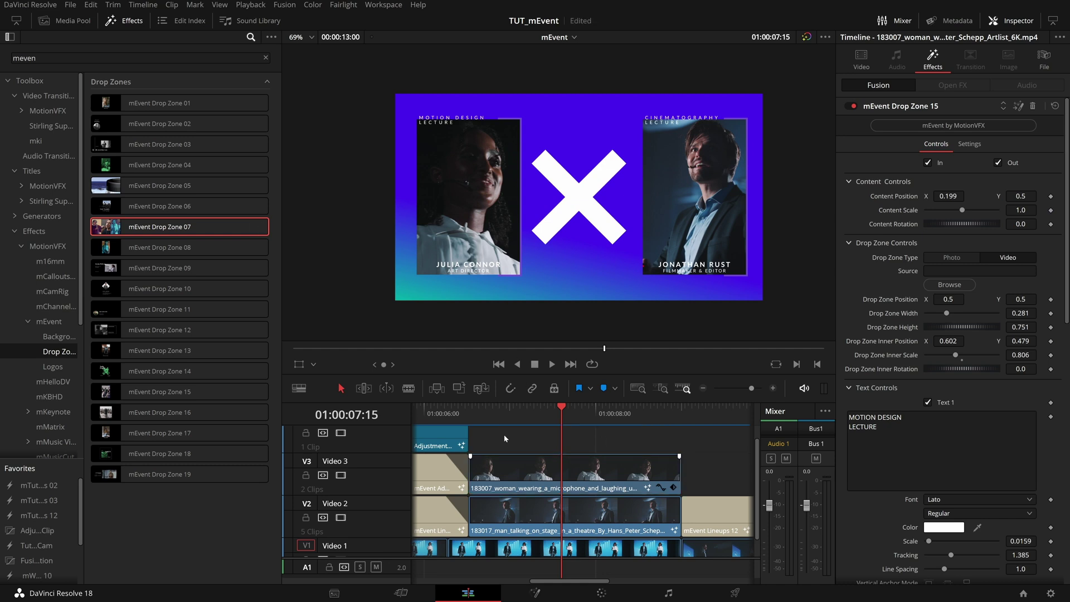
right_click(493, 468)
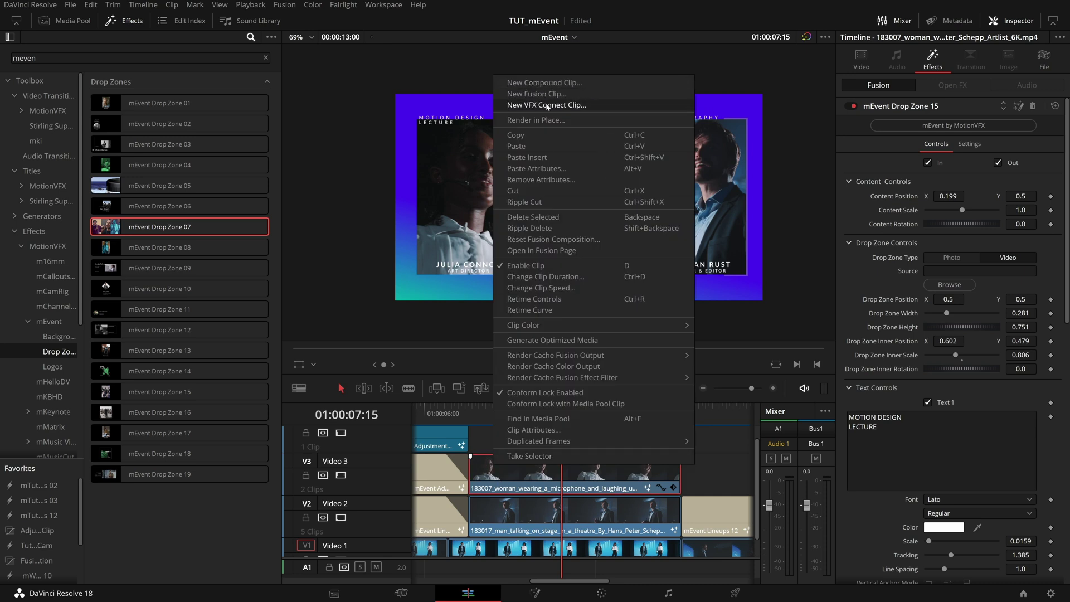
left_click(488, 349)
Stack the 183007, 183055 and 182980 clips on Video 1, 2 and 3 in the empty timeline area after the existing edit
scroll(674, 470, "down", 5)
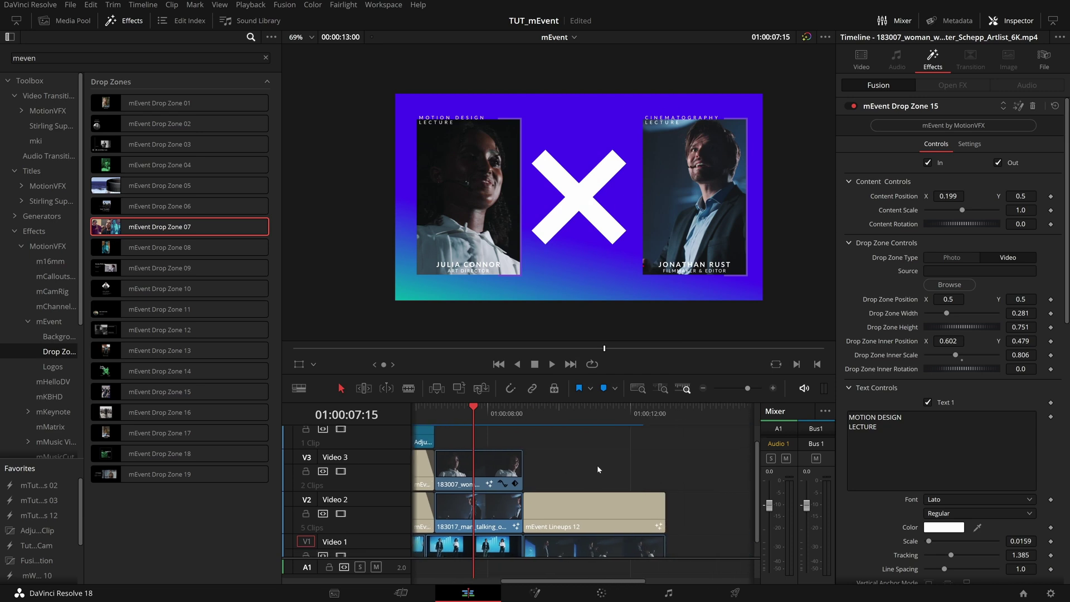
left_click(559, 417)
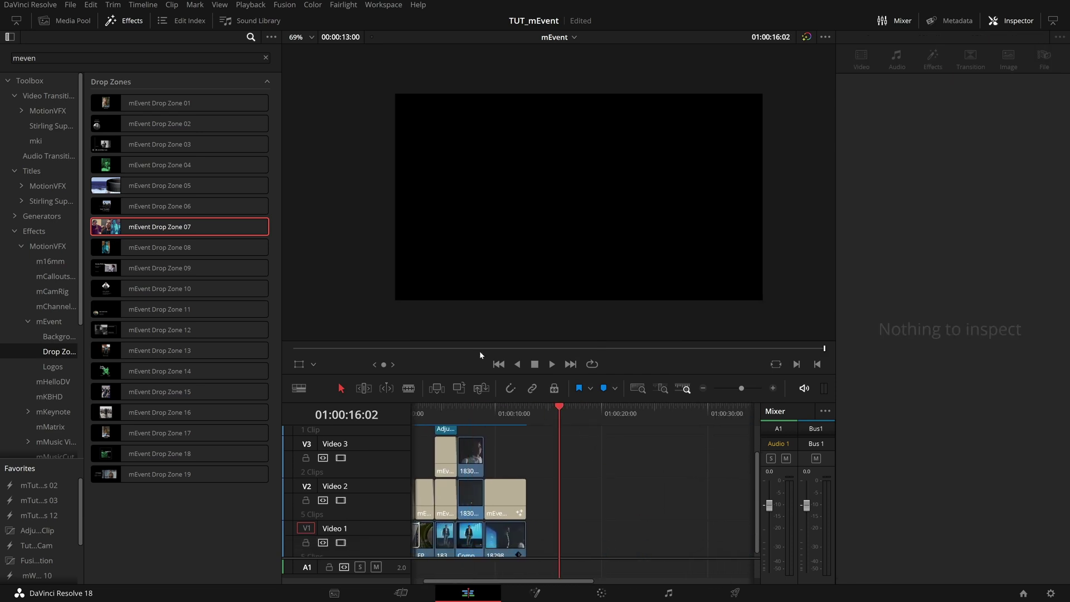
left_click(92, 20)
left_click_drag(110, 102, 572, 516)
left_click_drag(158, 63, 568, 485)
Trim the ends of the three newly stacked clips to 01:00:18:21
left_click_drag(570, 422, 589, 423)
key("shift+[")
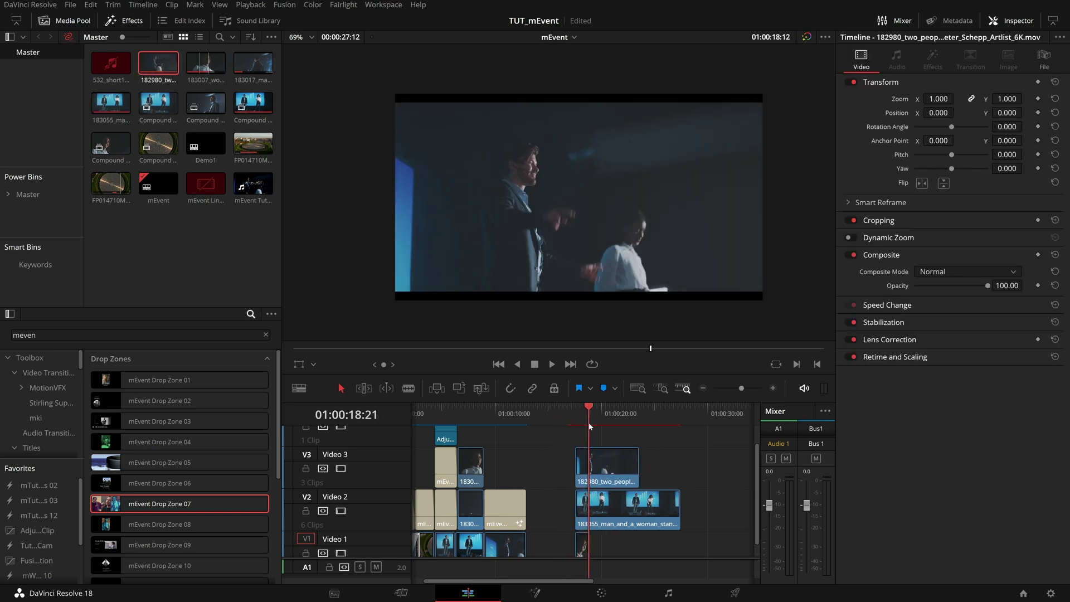
key("shift+]")
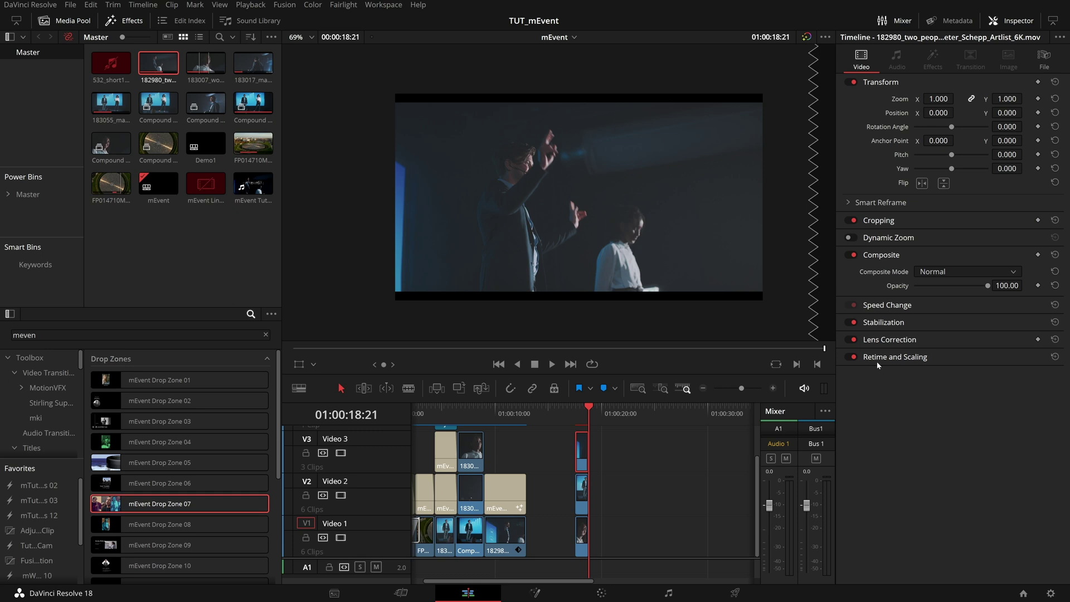
Set the Scaling of all three stacked clips to Fill and select the clips together
left_click(878, 357)
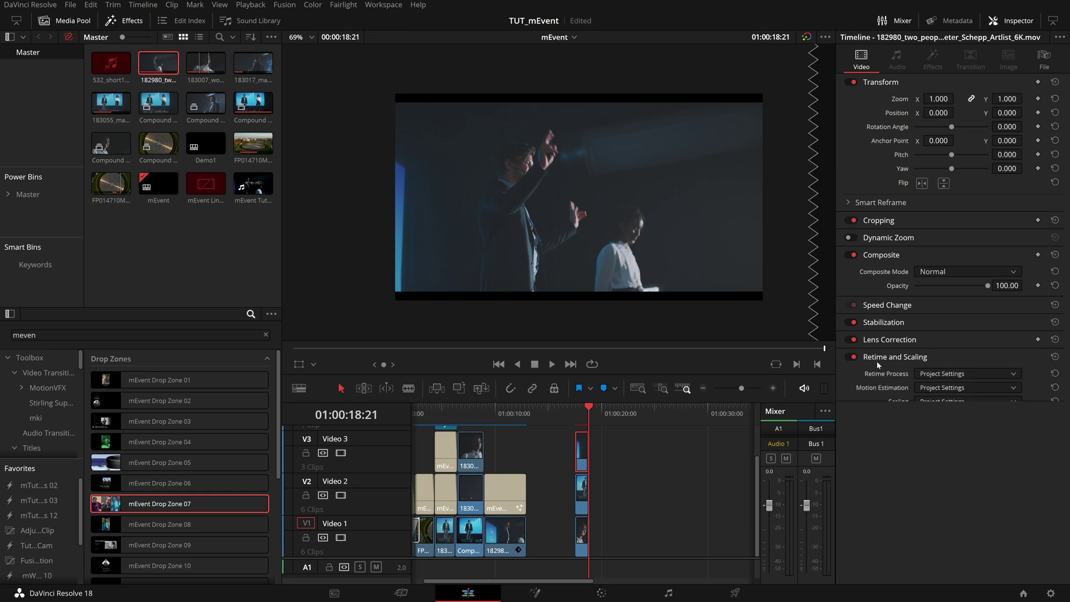
left_click(948, 402)
left_click(944, 452)
left_click(640, 448)
left_click(583, 492)
left_click(929, 401)
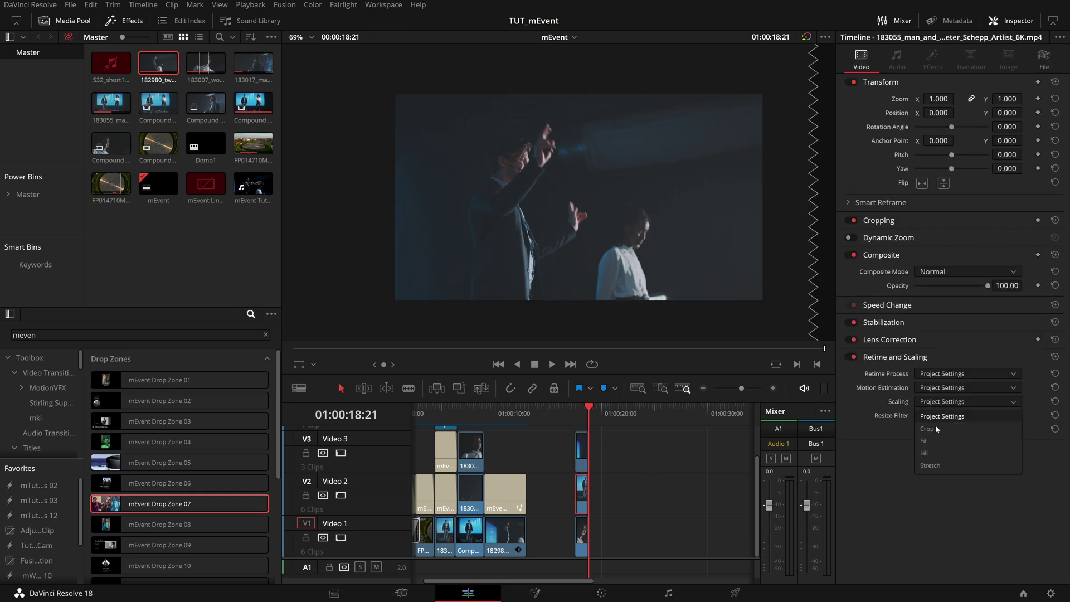
left_click(930, 452)
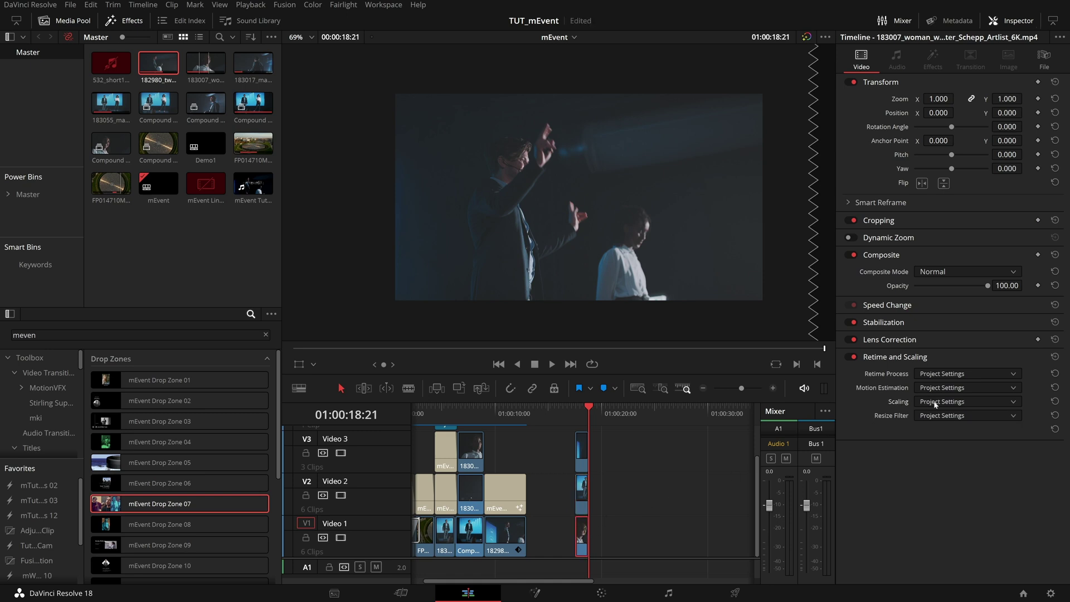
left_click_drag(623, 527, 565, 431)
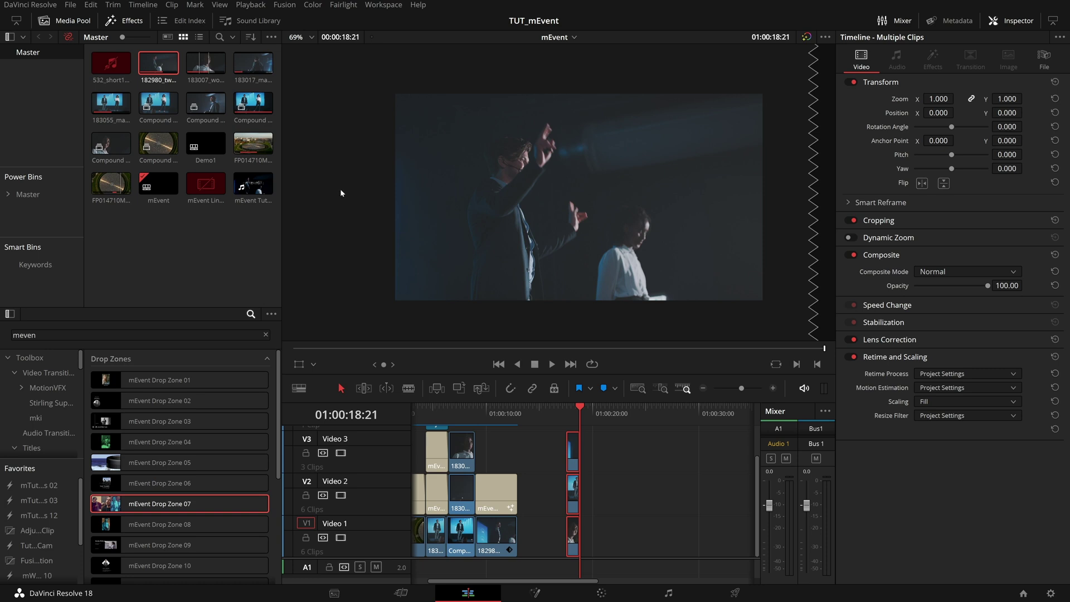
Combine the three stacked clips into a new Fusion clip and apply the mEvent Drop Zone 07 effect to it
right_click(573, 455)
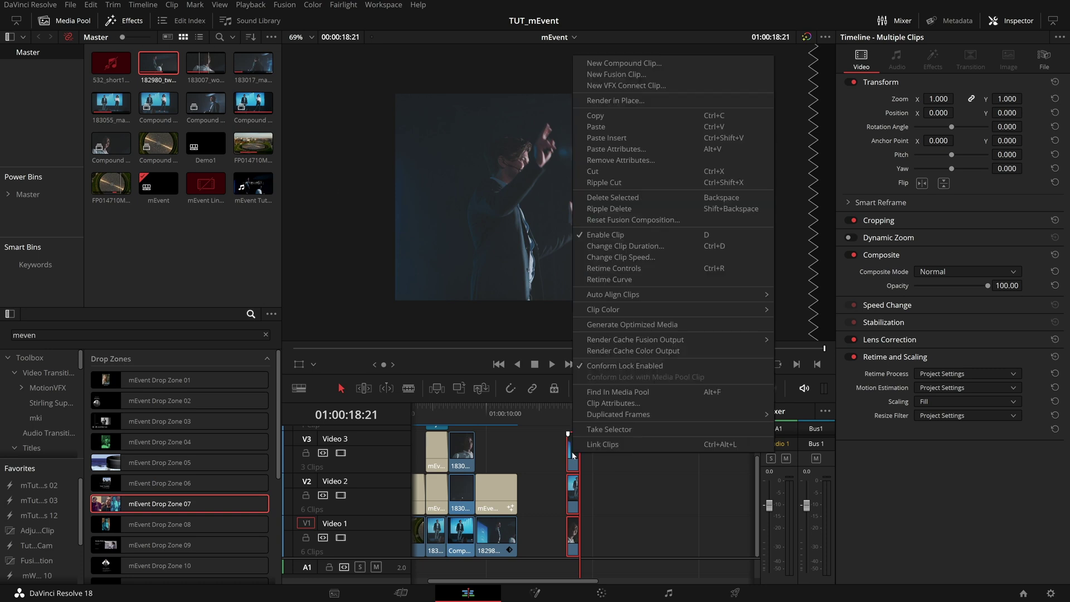
left_click(616, 74)
scroll(609, 521, "right", 1)
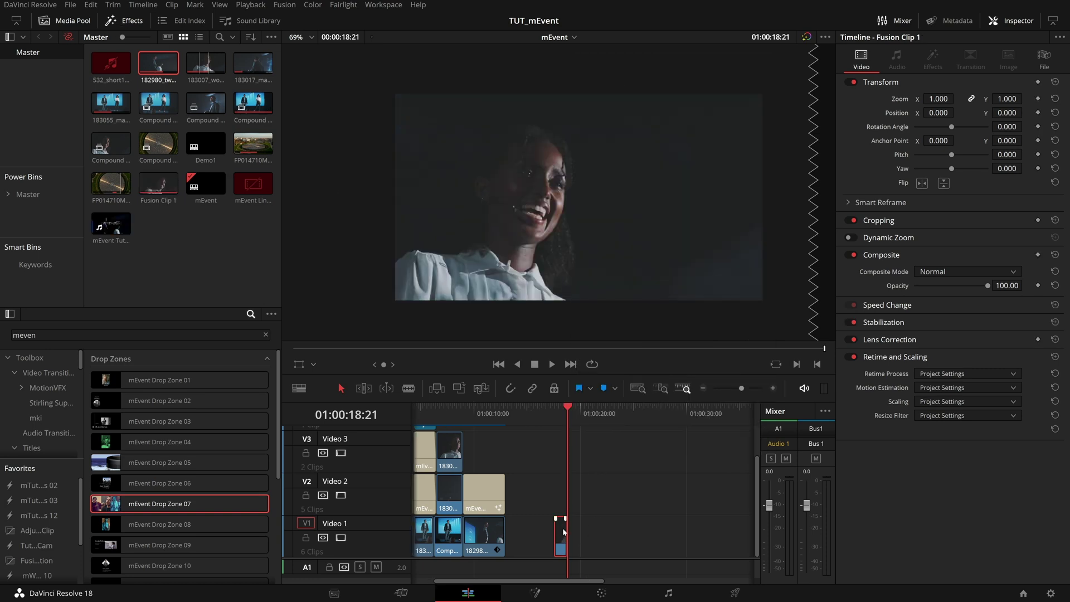
left_click_drag(163, 507, 569, 540)
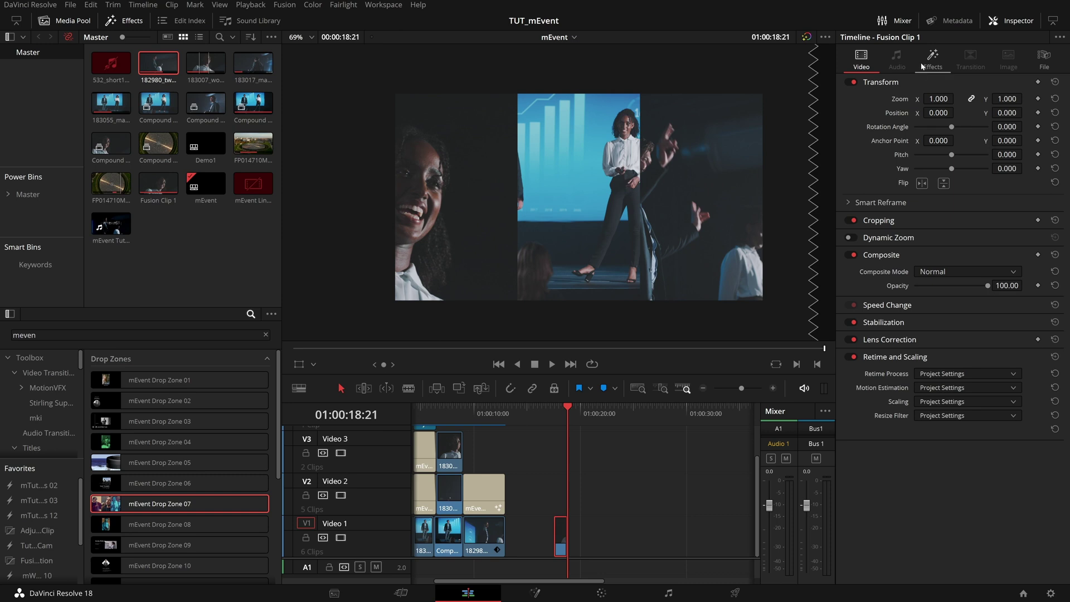
Hide the Media Pool and Effects library, and set the effect's DZ 3 Inner Position X to 0.957 and DZ 3 Inner Scale to 1.06
left_click(112, 22)
left_click(66, 22)
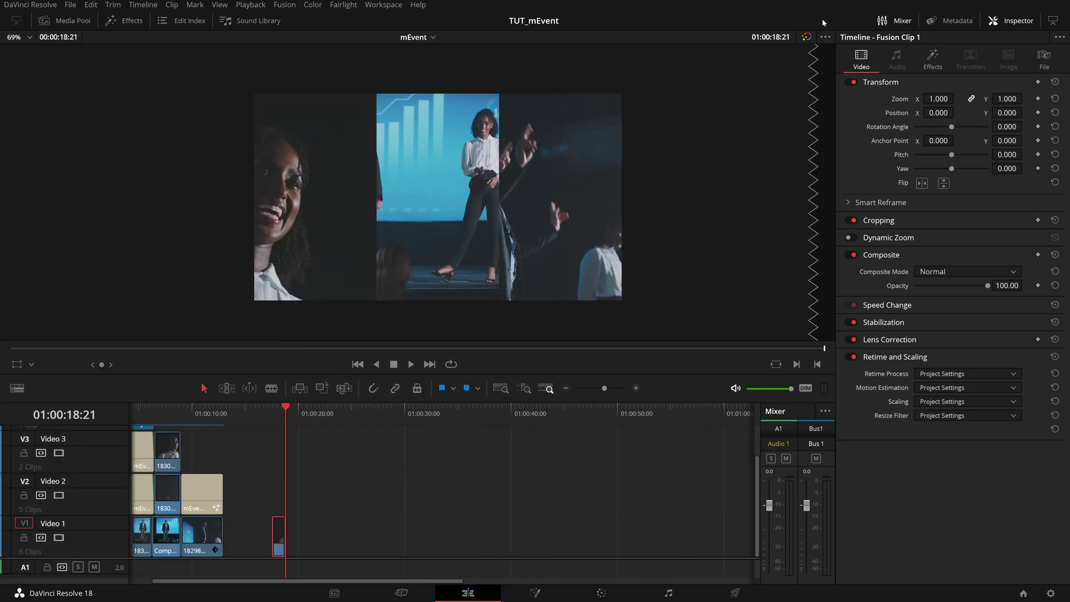
left_click(928, 60)
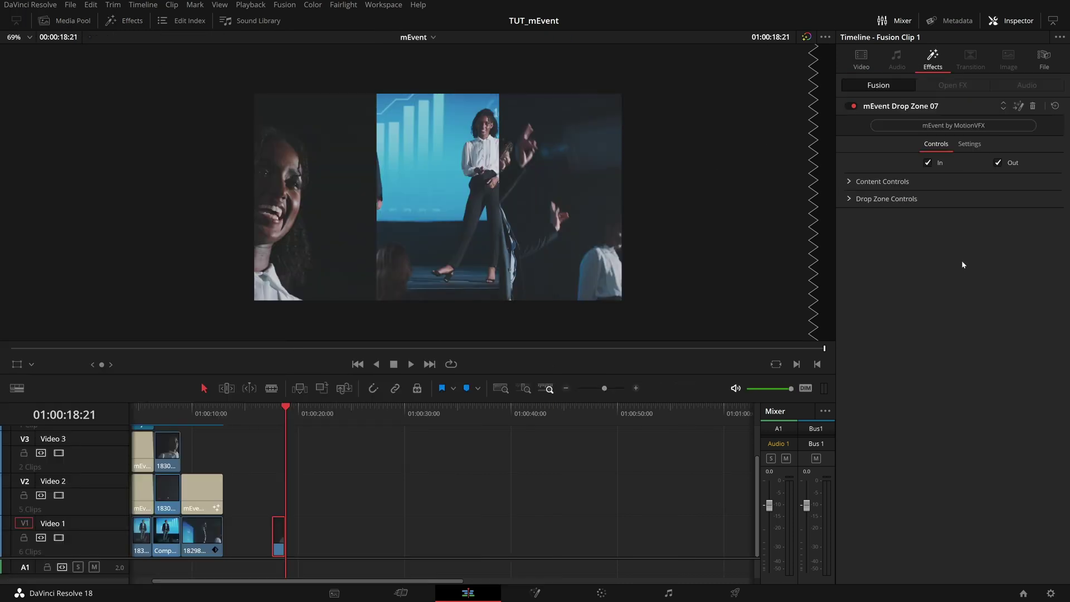
left_click(850, 199)
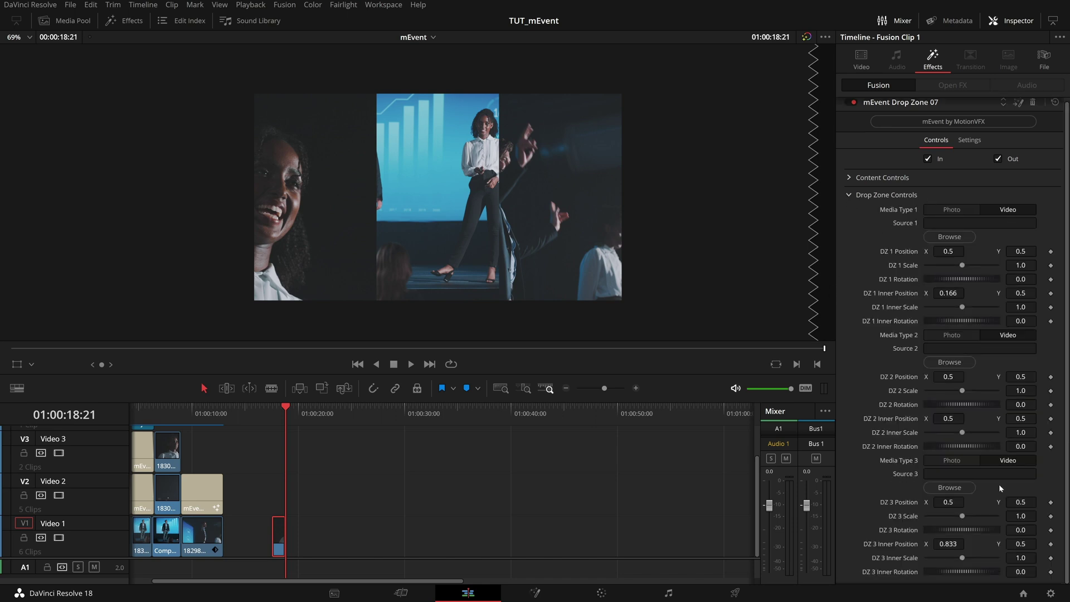
mouse_move(949, 502)
left_mouse_down()
mouse_move(978, 502)
mouse_move(927, 502)
mouse_move(948, 502)
left_mouse_up()
mouse_move(948, 543)
left_mouse_down()
mouse_move(998, 544)
mouse_move(968, 558)
mouse_move(966, 543)
mouse_move(951, 544)
left_mouse_up()
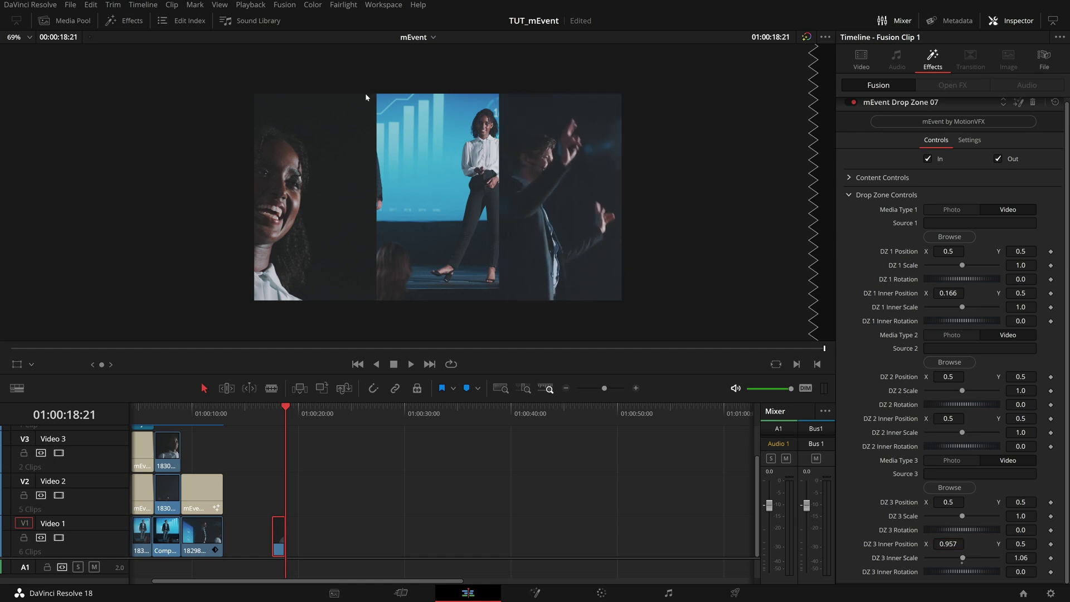